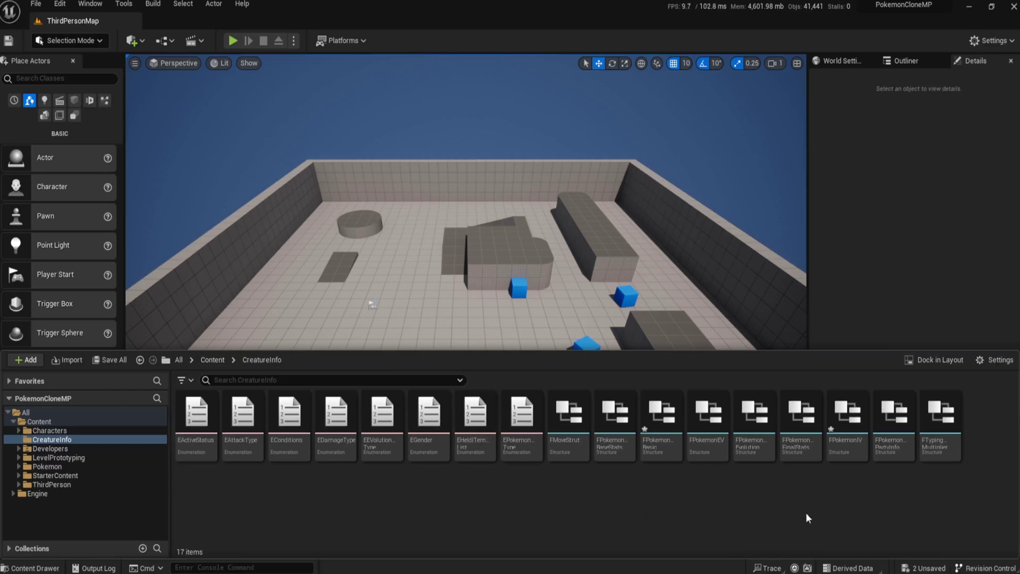
Step: Save the two modified structure assets with Save All and Save Selected
left_click(107, 360)
left_click(590, 420)
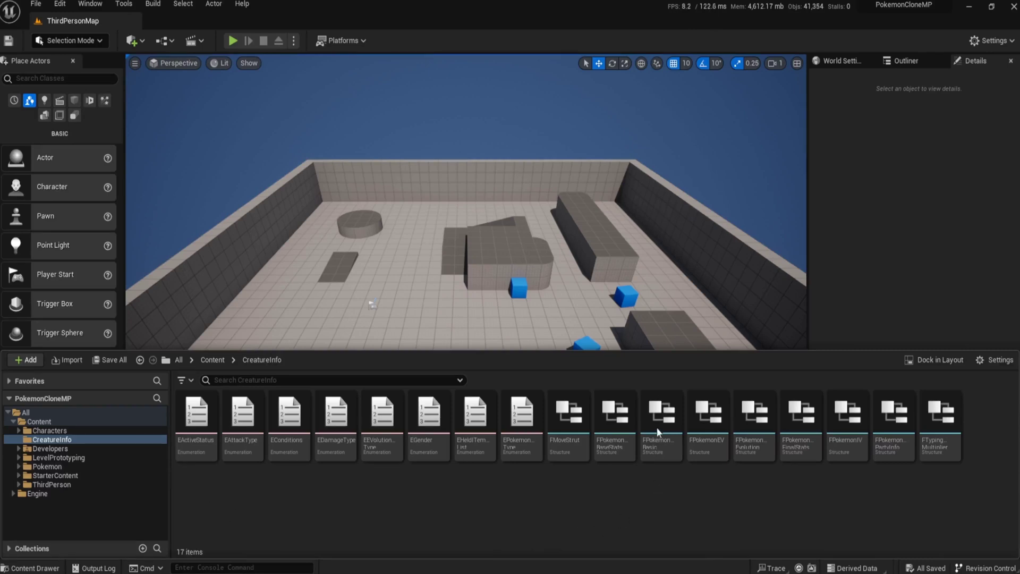
Step: Create a Data Table with FPokemonBasicInformation rows and name it PokemonBasicInfoDT
right_click(657, 410)
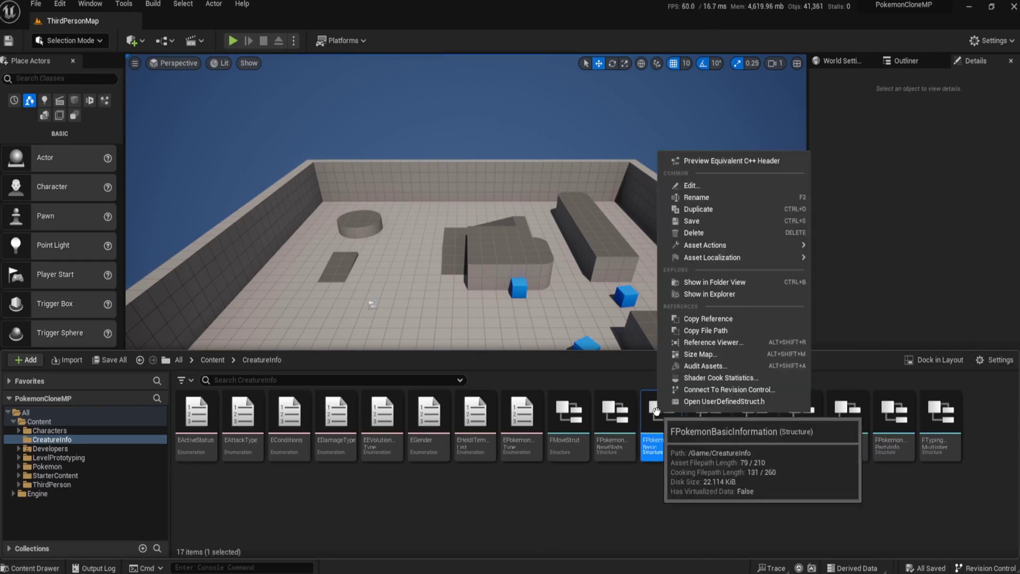
right_click(487, 505)
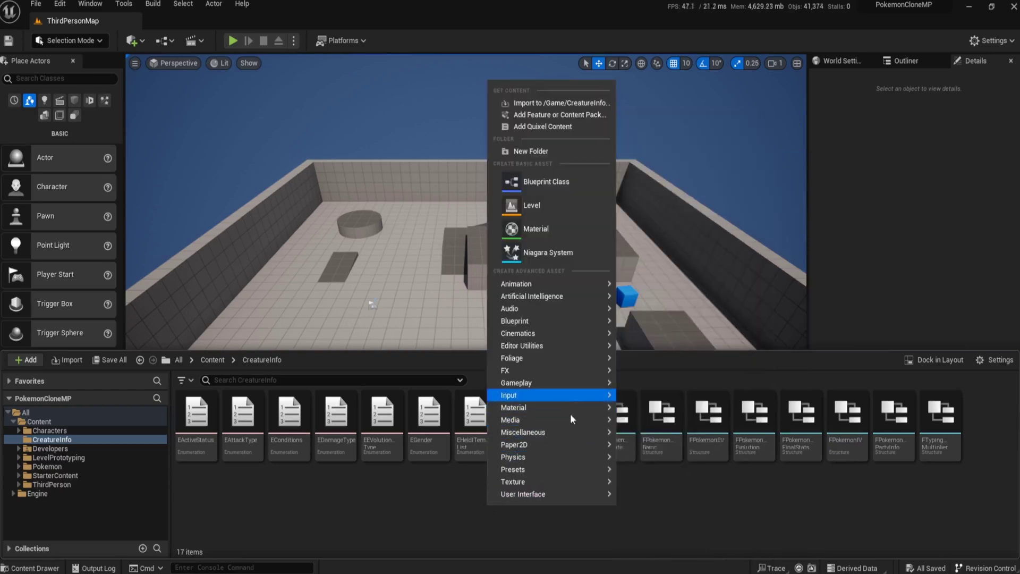
mouse_move(554, 434)
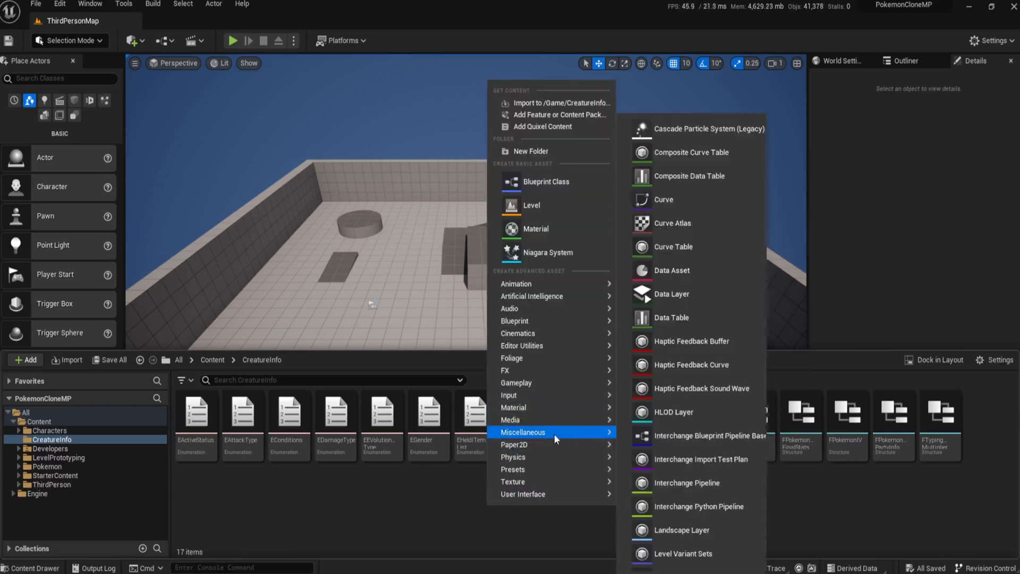
left_click(704, 321)
left_click(497, 280)
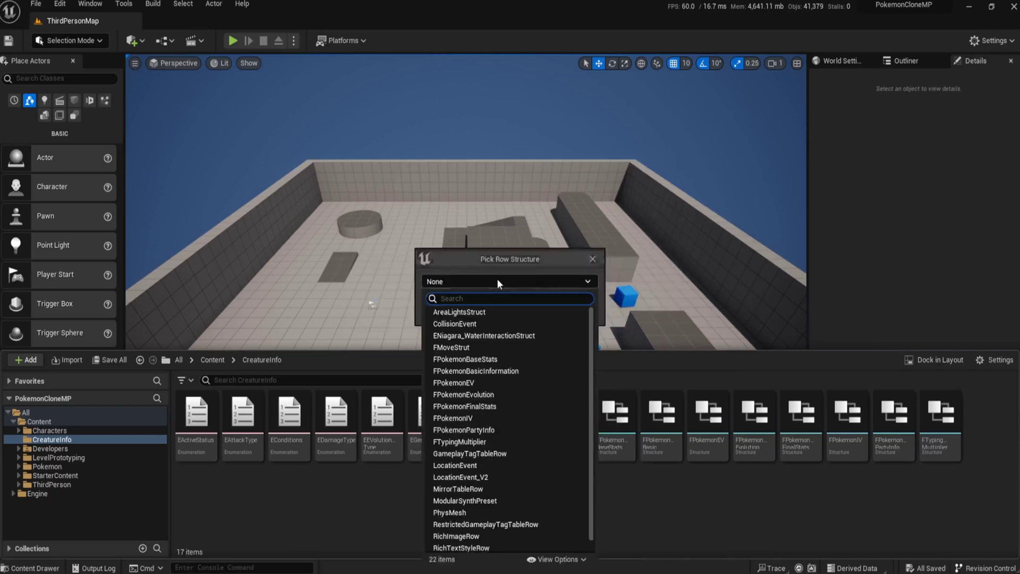
left_click(506, 372)
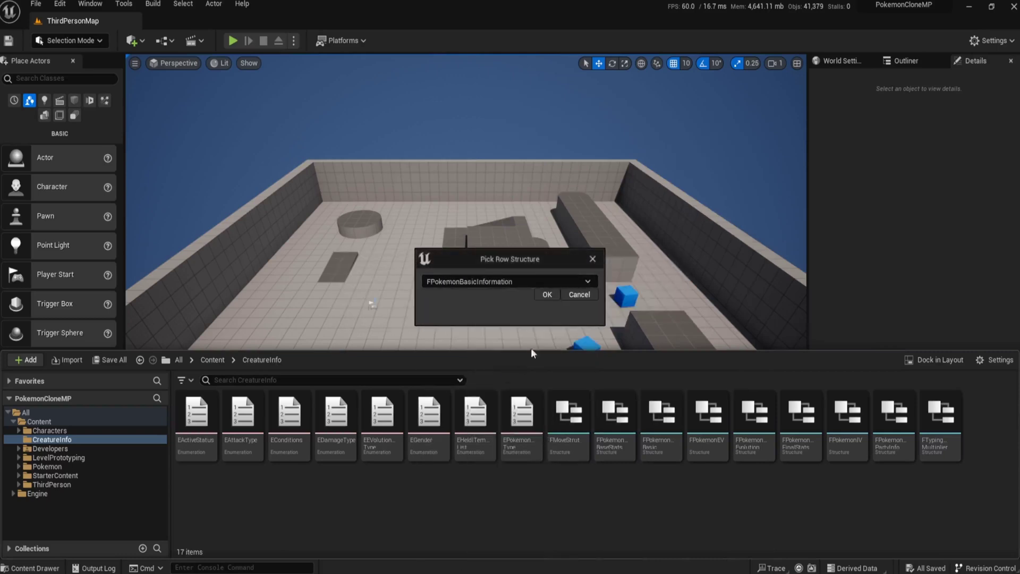
left_click(547, 295)
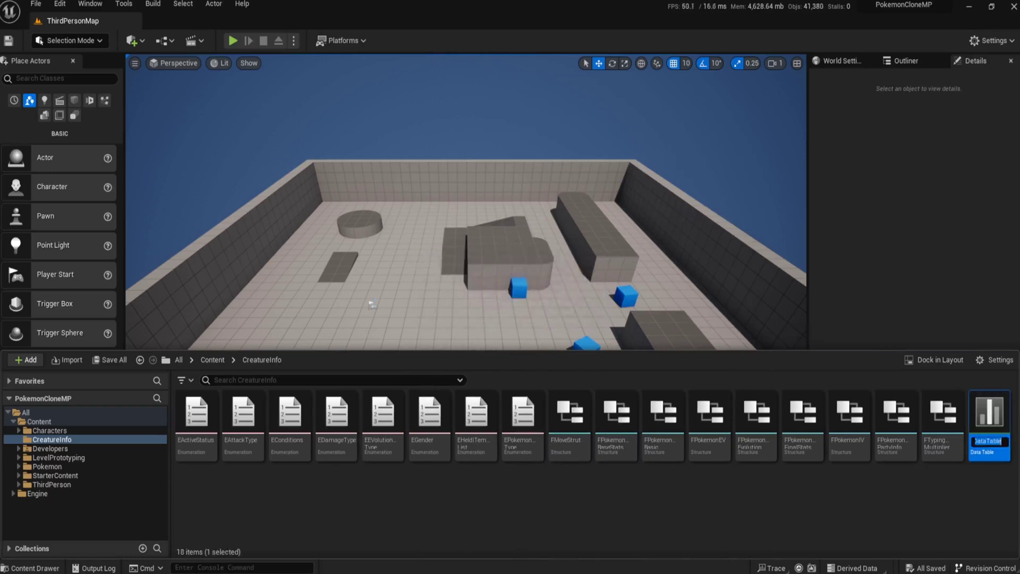
type("G")
type("T")
key("BackSpace")
key("BackSpace")
type("RingPokemonBasicInfoDT")
key("Return")
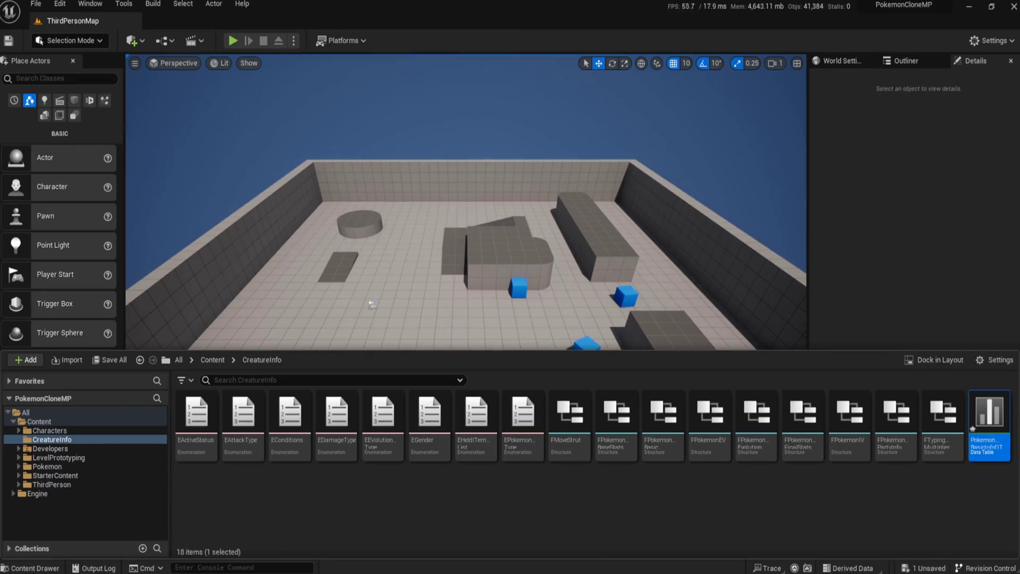
Step: Create a Data Table with FMoveStrut as its row structure, named PokemonMoveSetDT
left_click(678, 493)
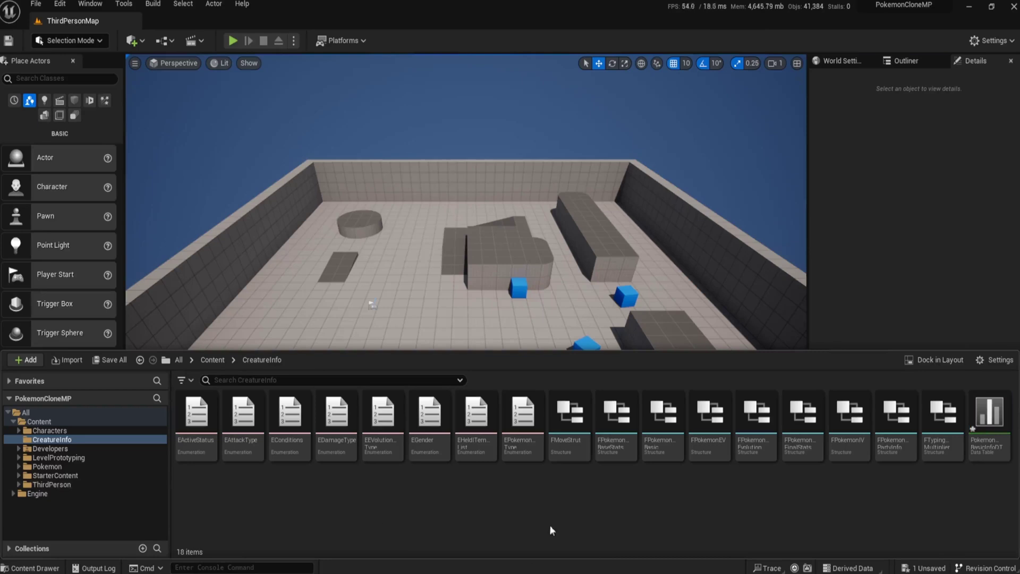
right_click(580, 490)
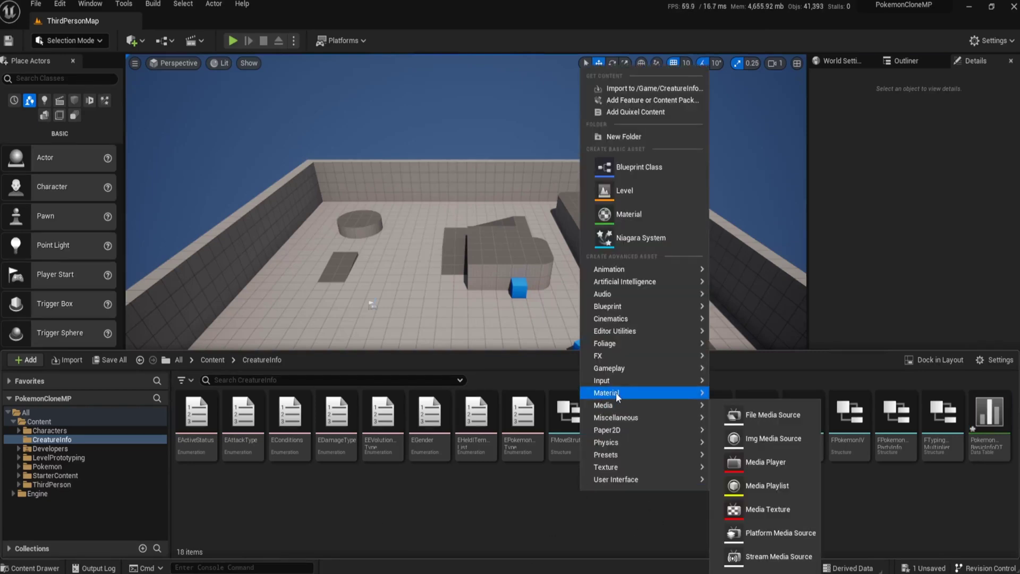
mouse_move(629, 420)
left_click(824, 320)
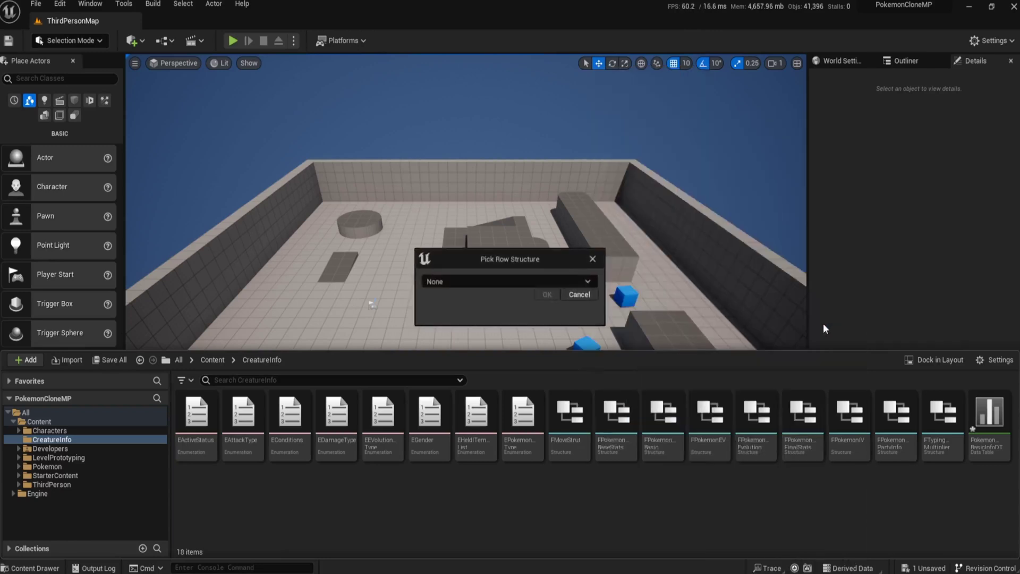
left_click(497, 281)
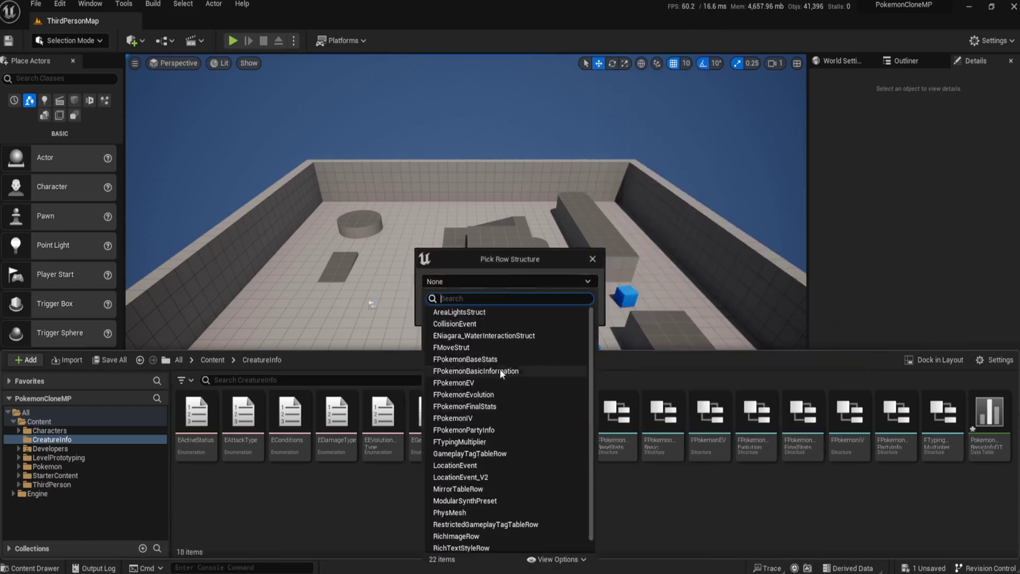
left_click(503, 346)
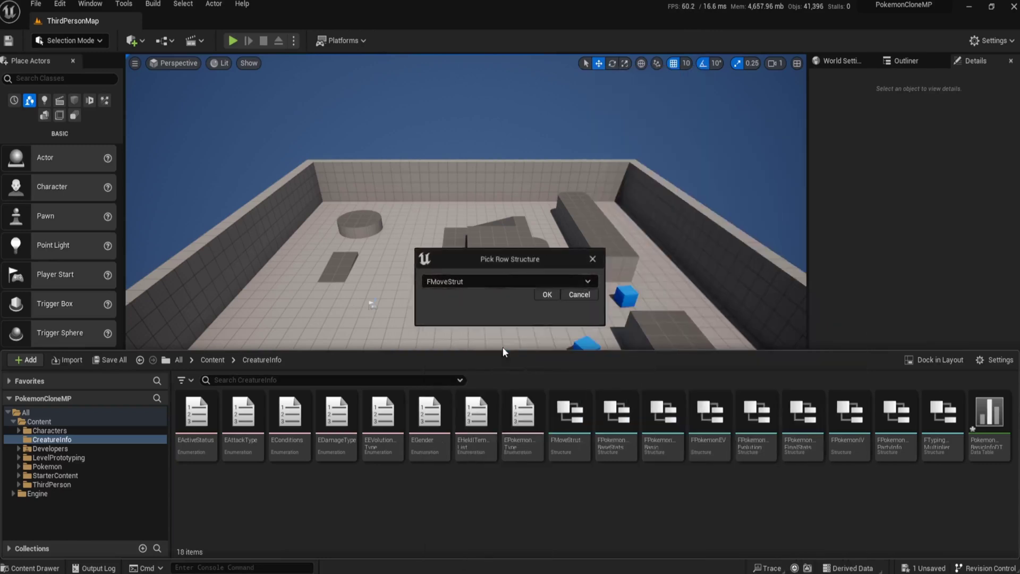
left_click(548, 298)
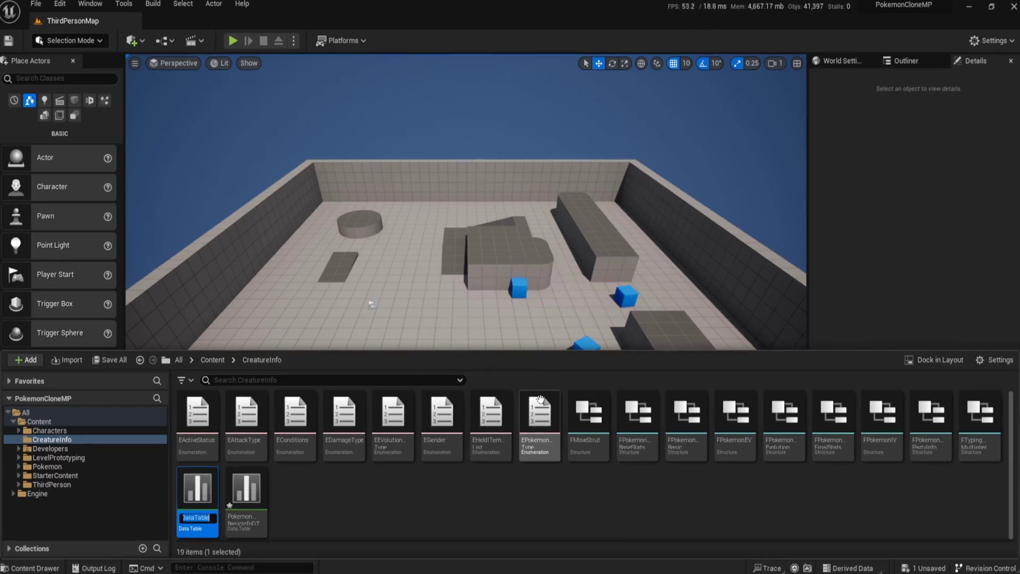
type("PokemonMoveSetDT")
key("Return")
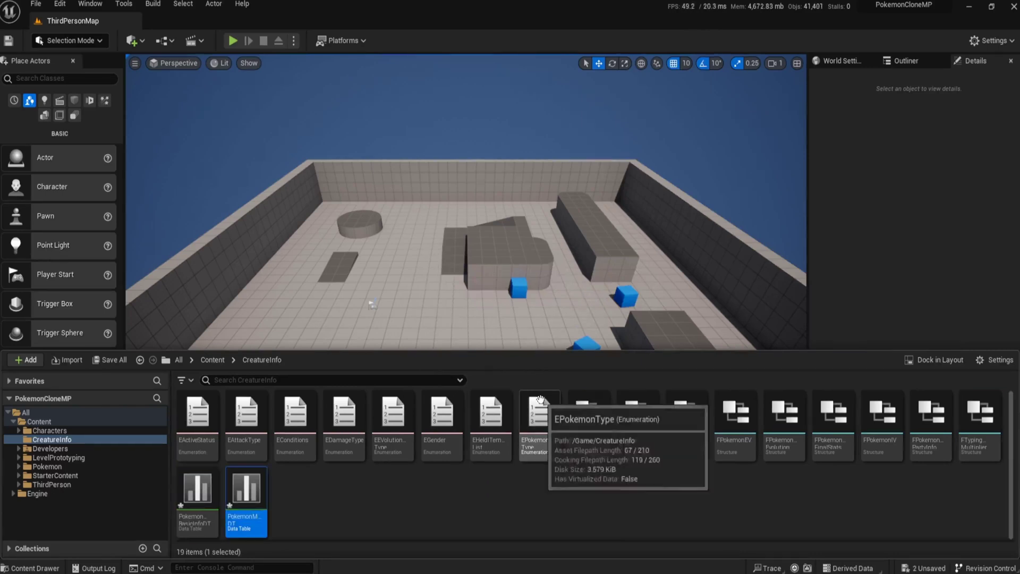
Step: Create a third Data Table using the FTypingMultiplier row structure
right_click(311, 490)
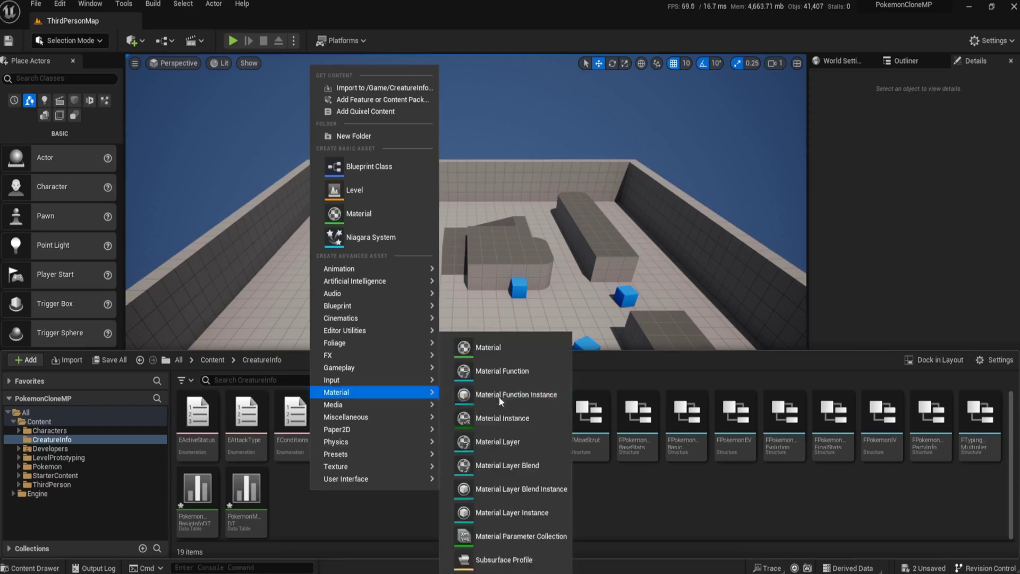
mouse_move(374, 404)
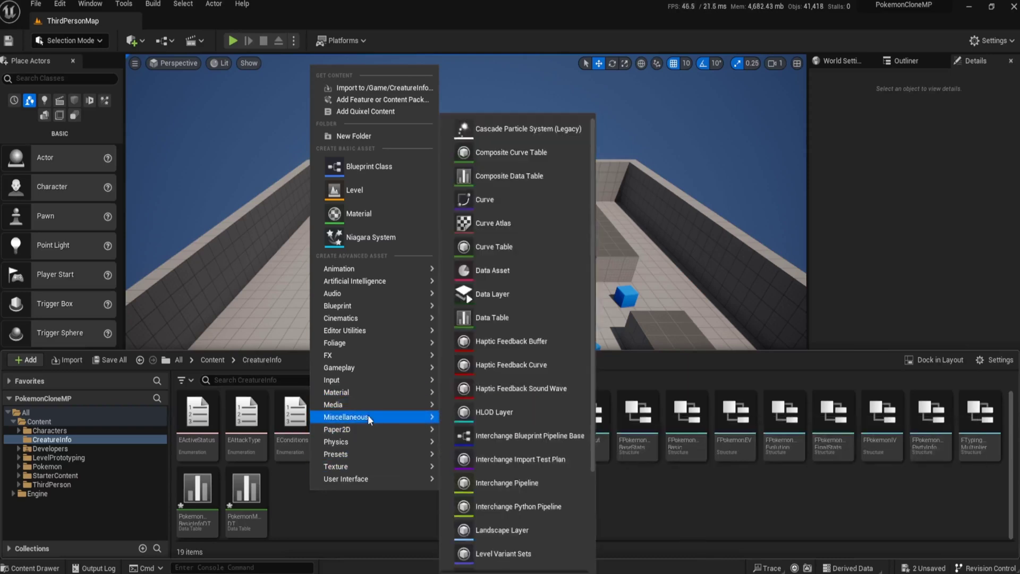
left_click(521, 319)
left_click(498, 281)
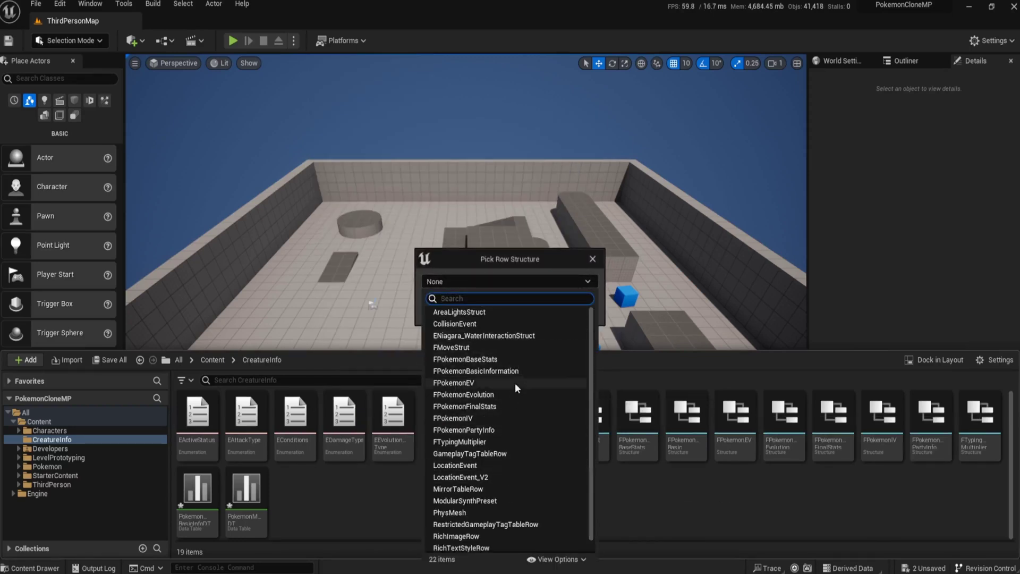
left_click(460, 441)
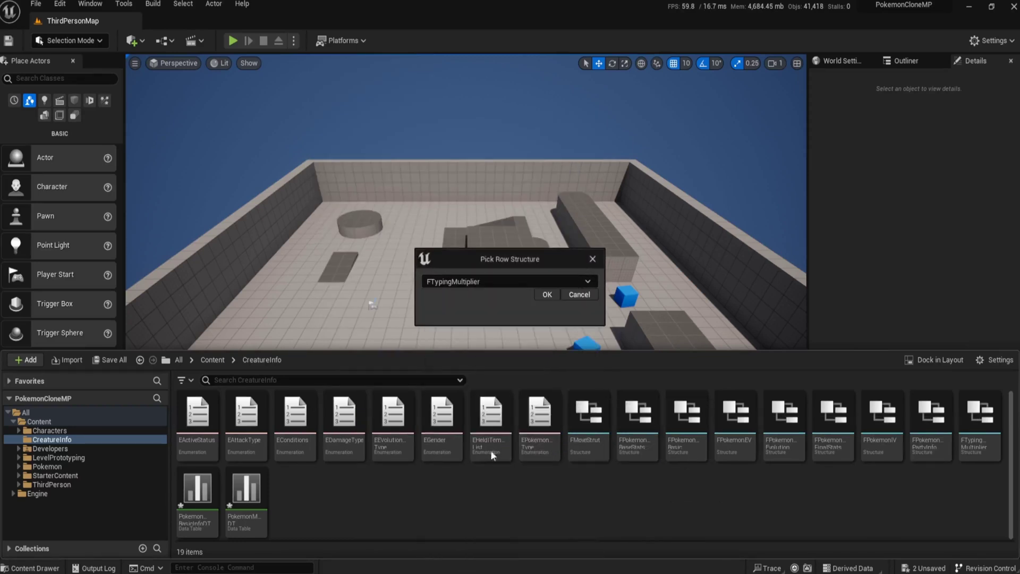
left_click(548, 295)
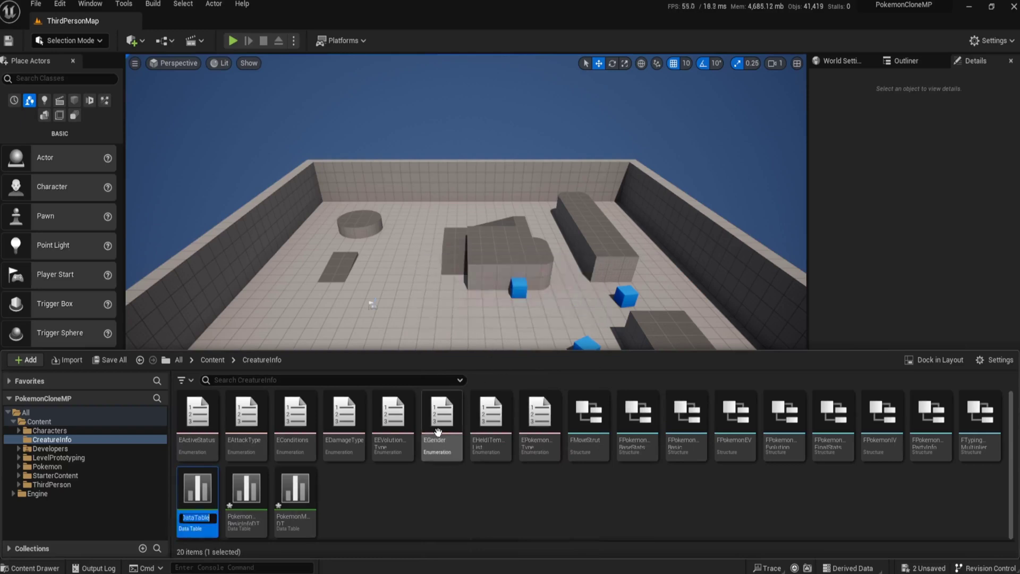
Step: Name it TypingMultiplierDT and save all three new data tables
type("Pokemo")
key("BackSpace")
key("BackSpace")
key("BackSpace")
key("BackSpace")
key("BackSpace")
key("BackSpace")
type("Tyu")
type("ingMultipli")
type("ers")
type("T")
key("Return")
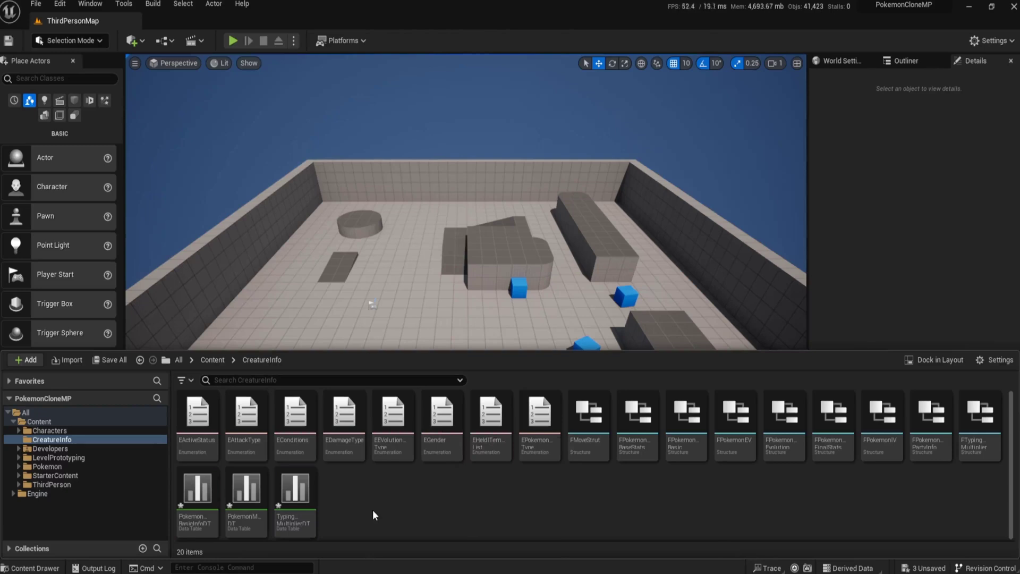
left_click(111, 360)
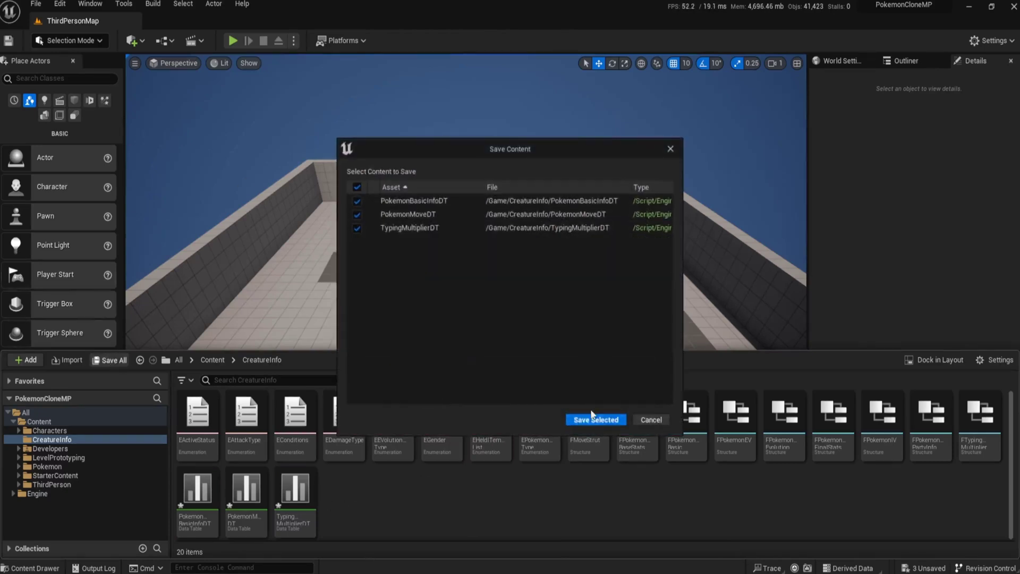
left_click(595, 420)
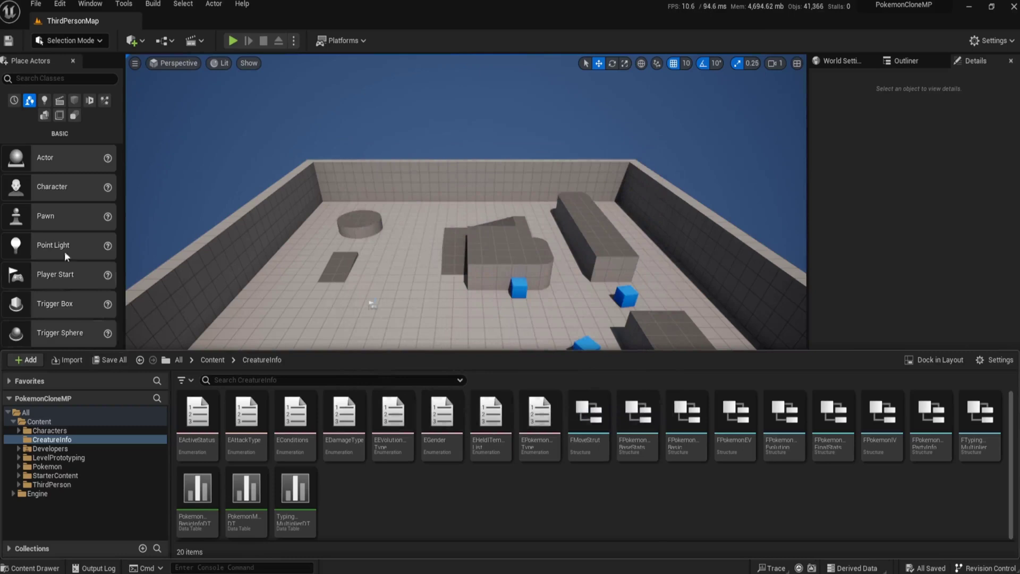
Step: Add a row to PokemonBasicInfoDT with Index Number 1 and PokemonName Bulbasaur
double_click(198, 488)
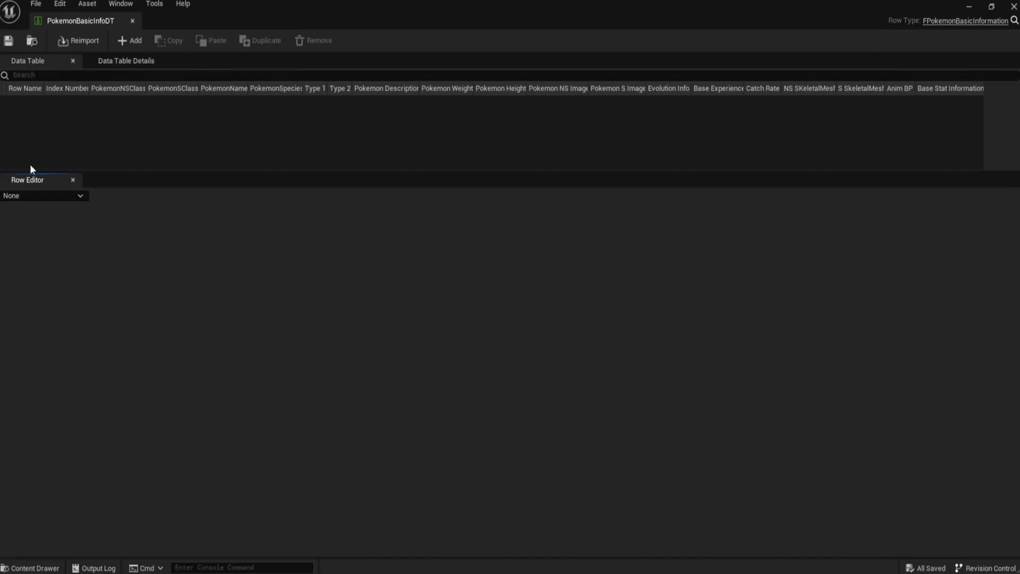
left_click(130, 41)
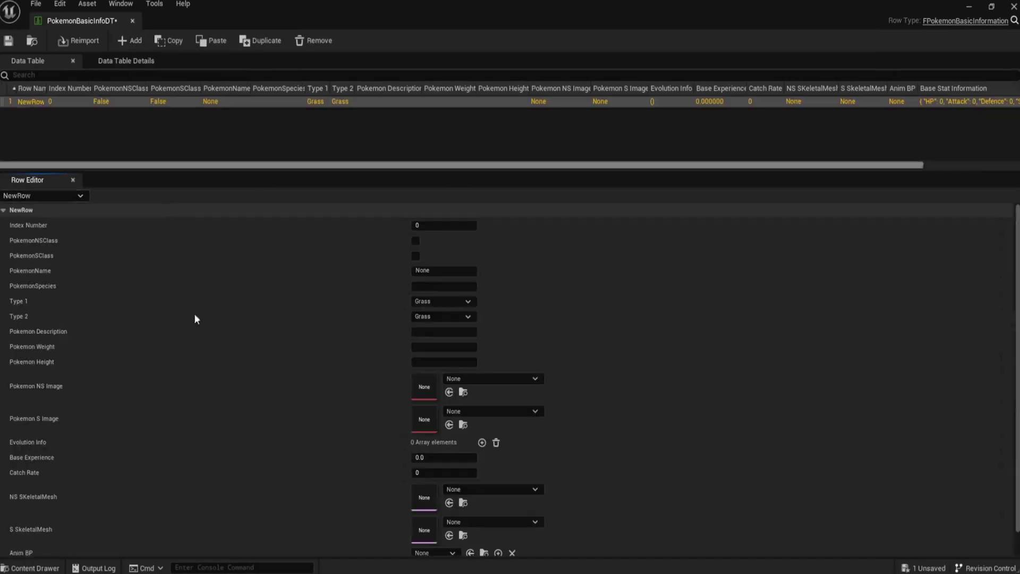
scroll(394, 260, "down", 2)
scroll(401, 494, "up", 2)
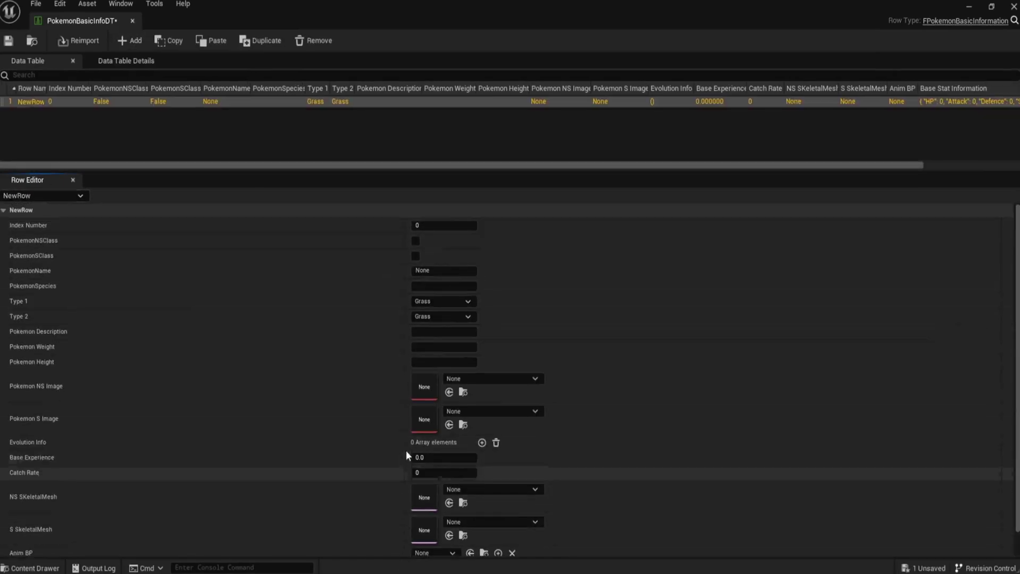
left_click(446, 226)
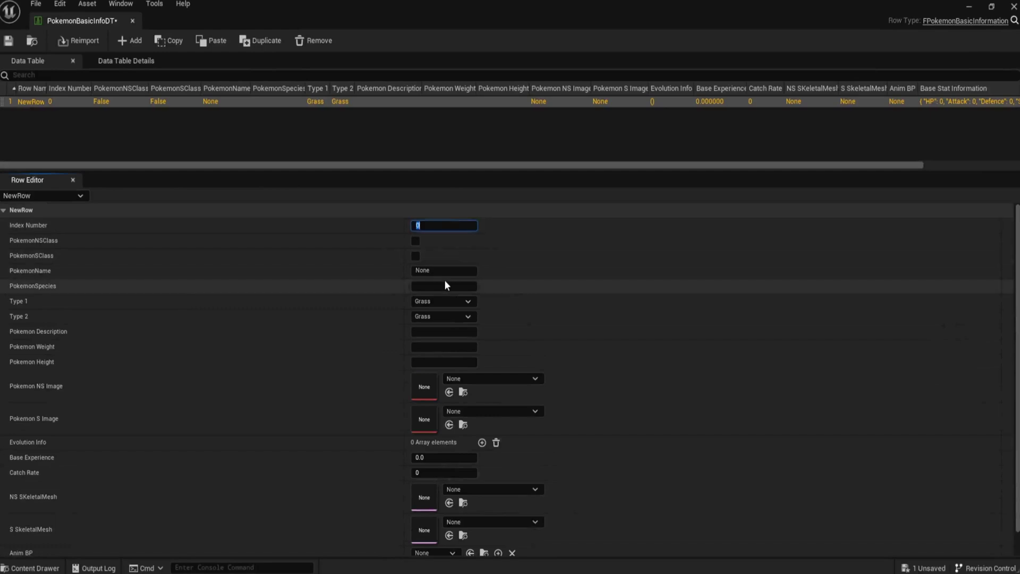
type("1")
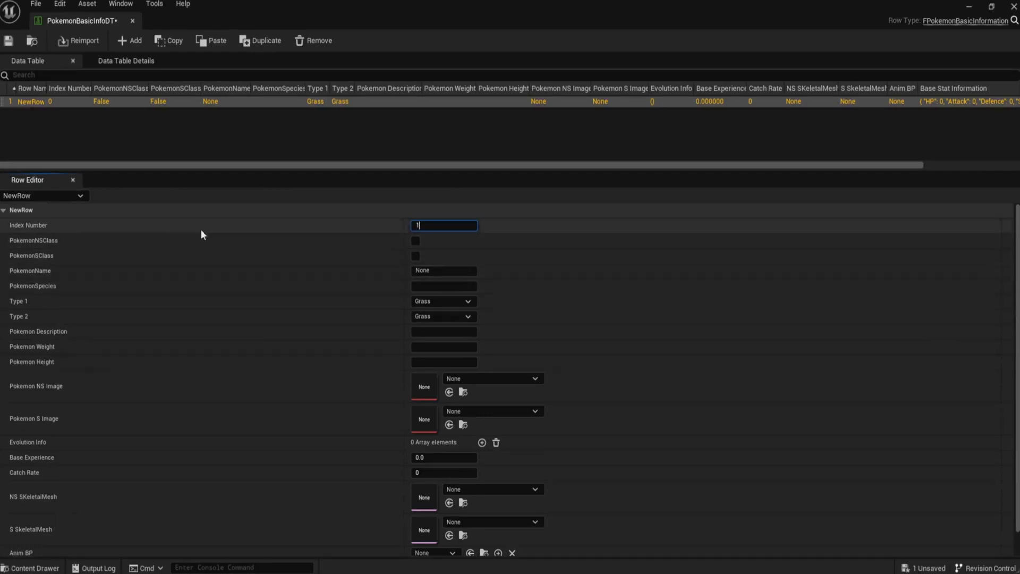
left_click(441, 270)
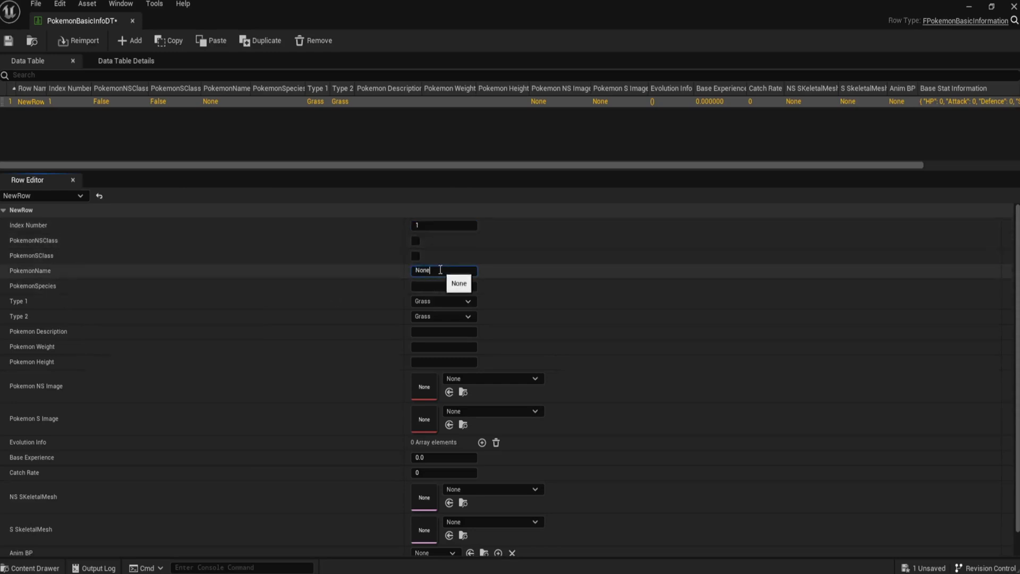
type("Bulbasaur")
key("Return")
Step: Set Type 1 and Type 2 to Grass and add an Evolution Info entry
left_click(435, 287)
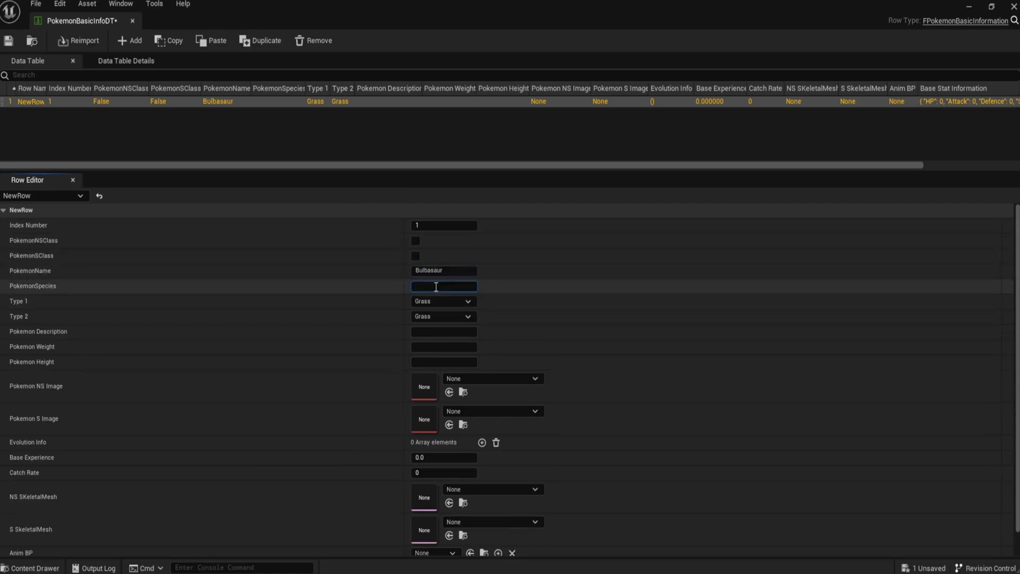
left_click(435, 318)
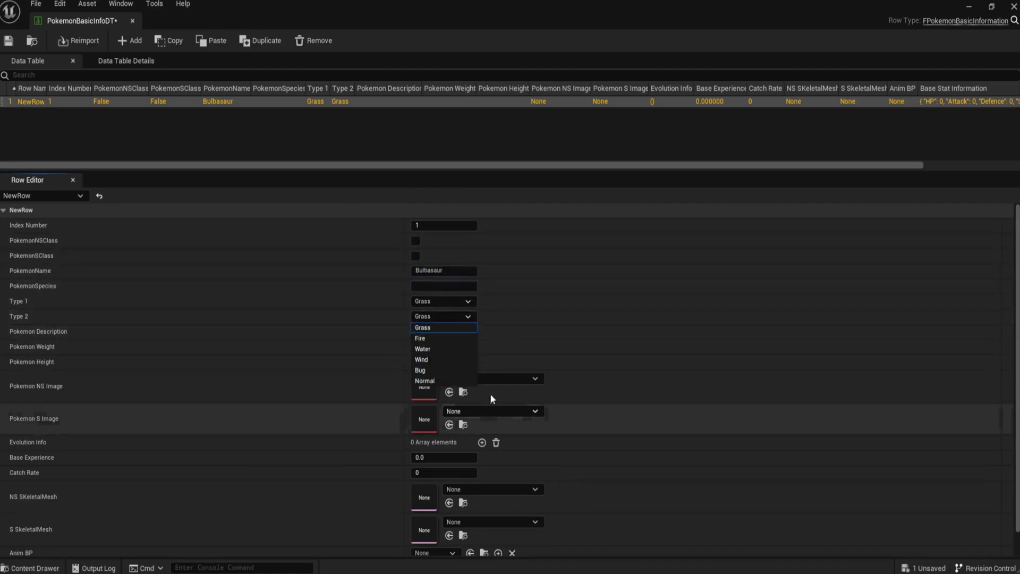
left_click(432, 316)
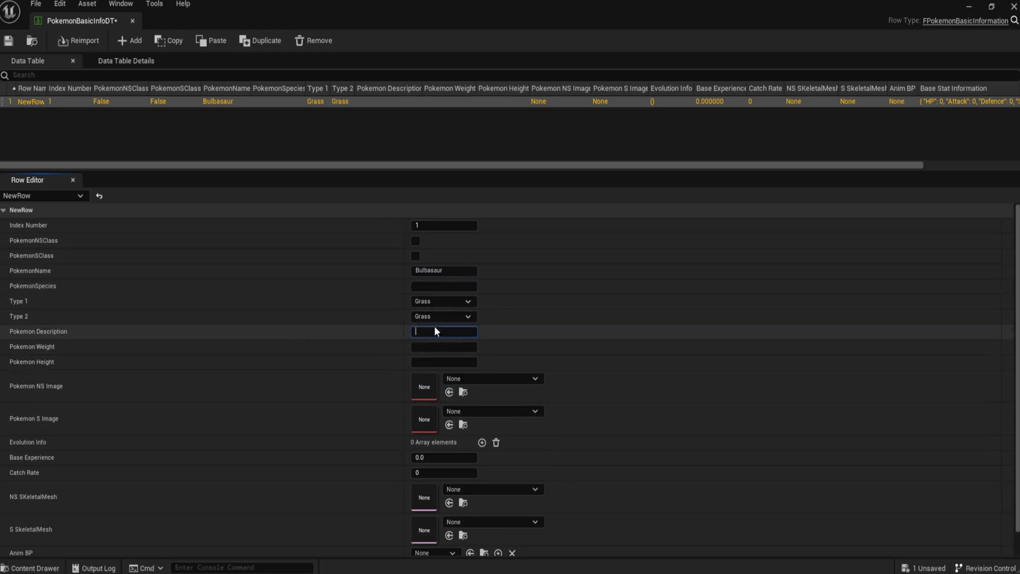
left_click(433, 364)
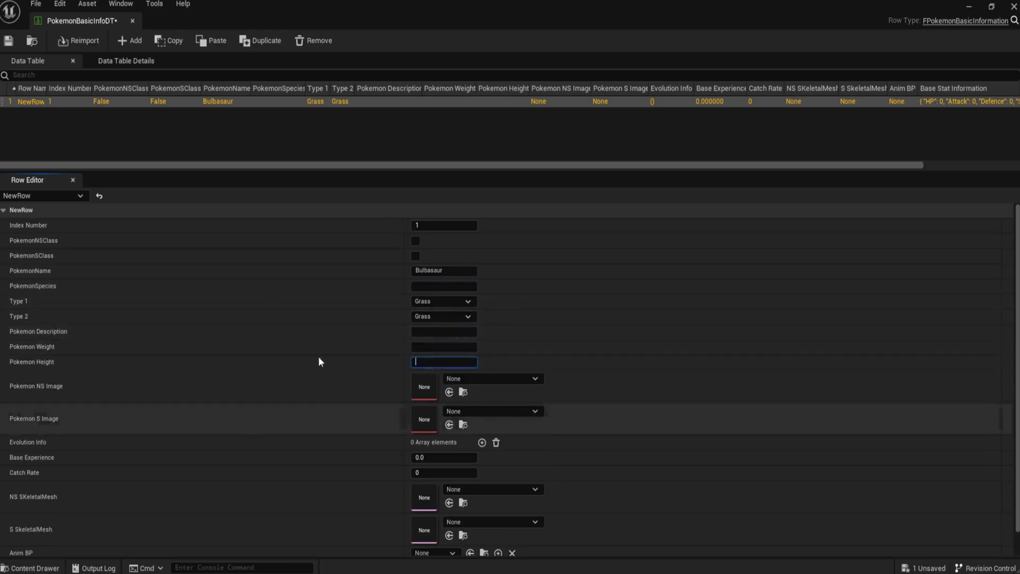
left_click(525, 380)
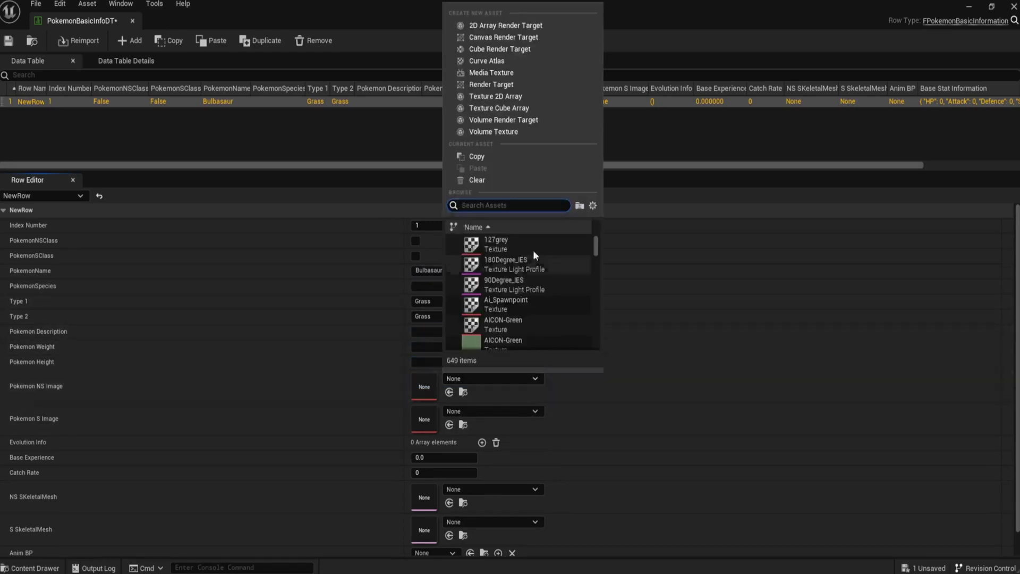
scroll(529, 283, "down", 5)
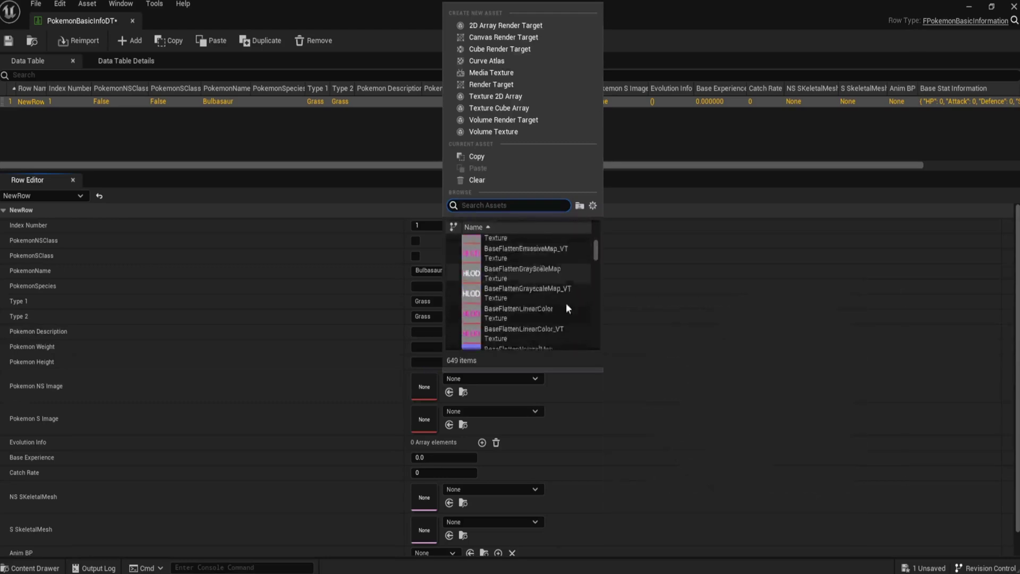
left_click(709, 372)
scroll(559, 388, "down", 1)
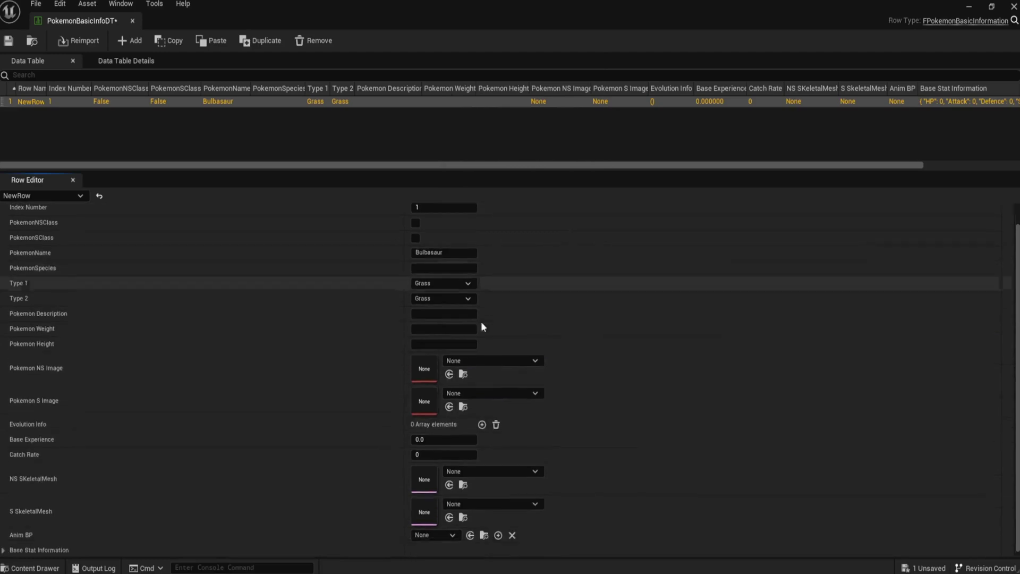
left_click(482, 423)
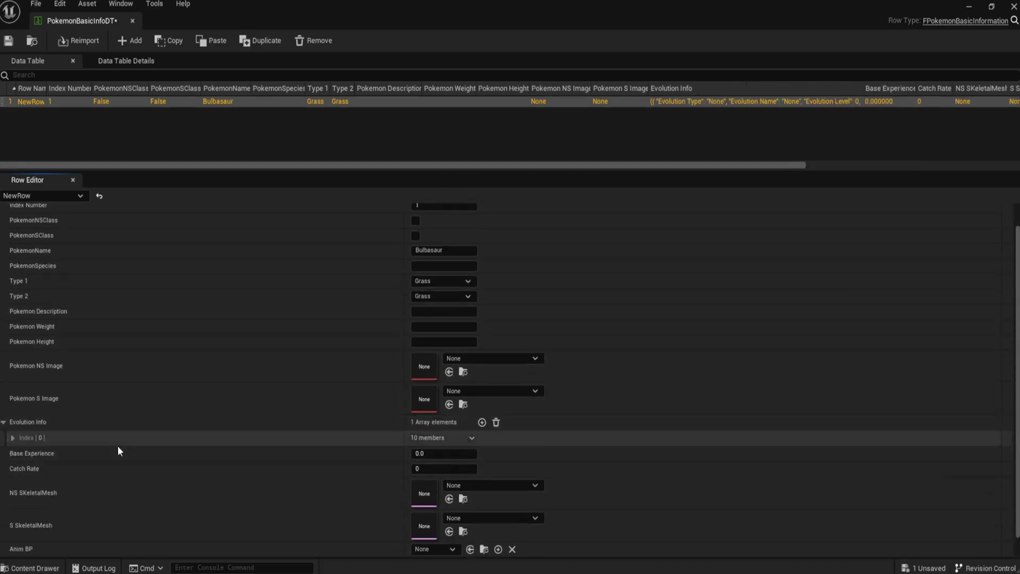
Step: Set the evolution entry to Condition type, name Ivysaur, level 15
left_click(14, 438)
scroll(212, 425, "down", 2)
left_click(445, 401)
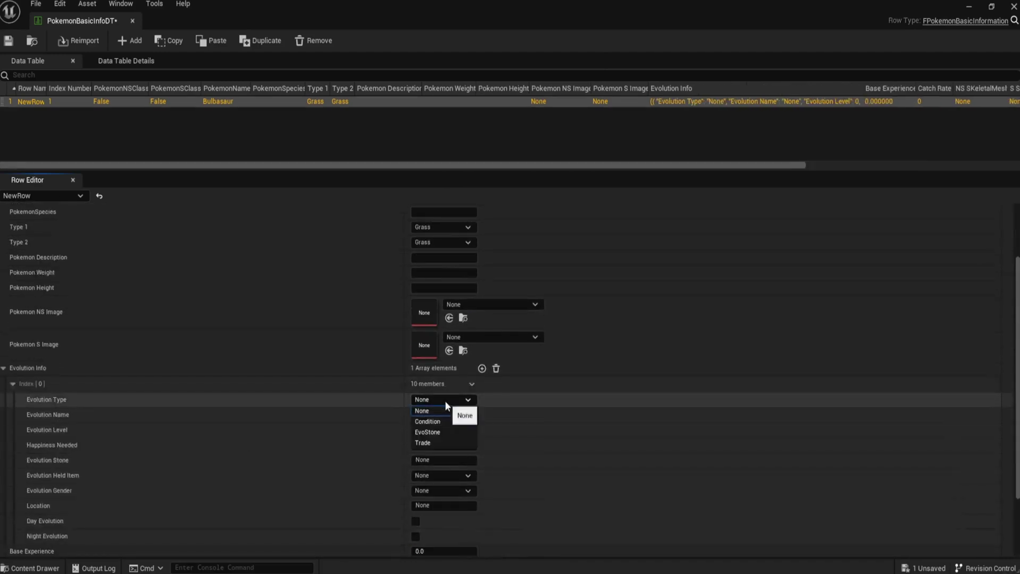
left_click(441, 421)
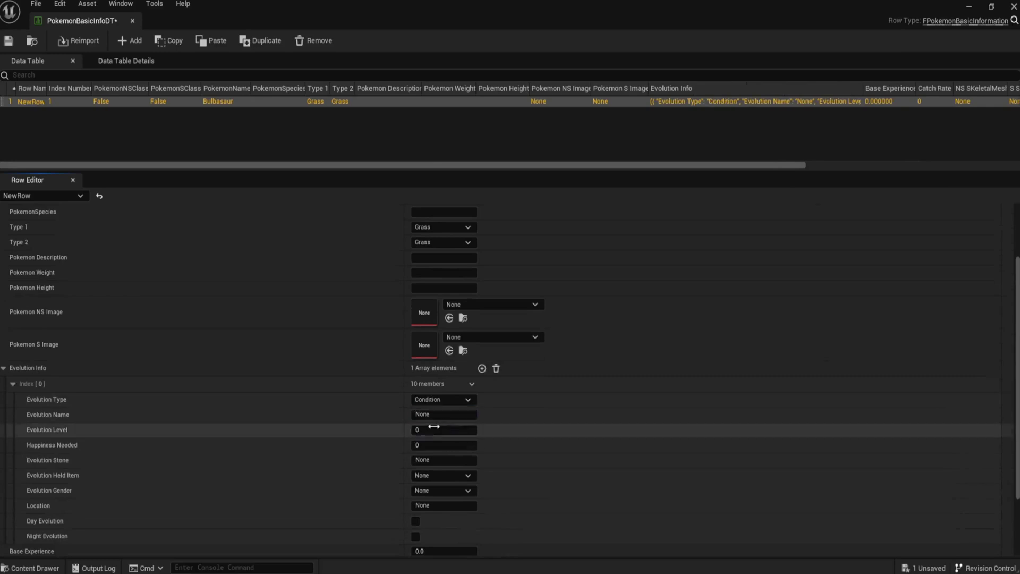
left_click(443, 415)
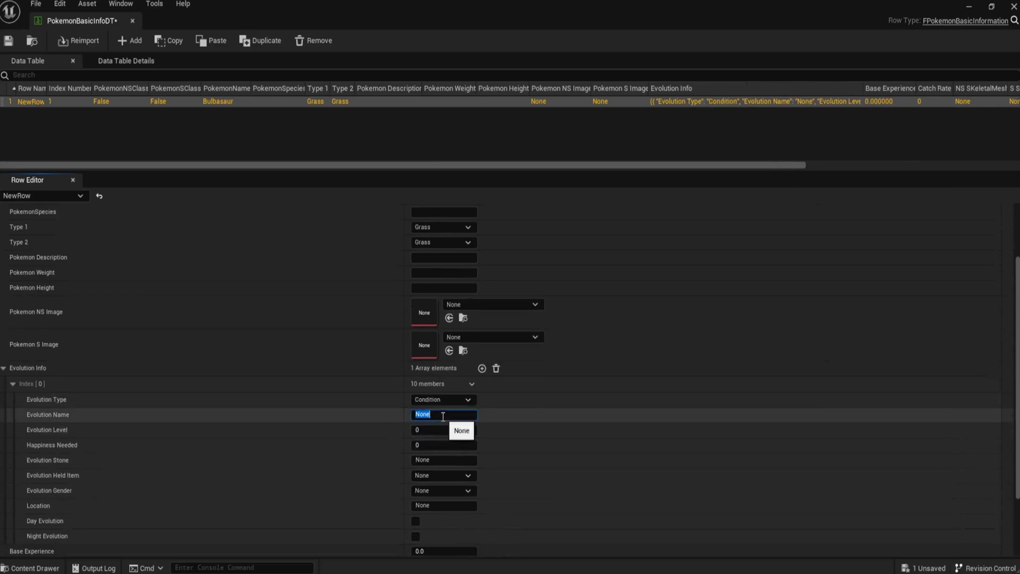
type("Ivysaur")
left_click(424, 433)
type("15")
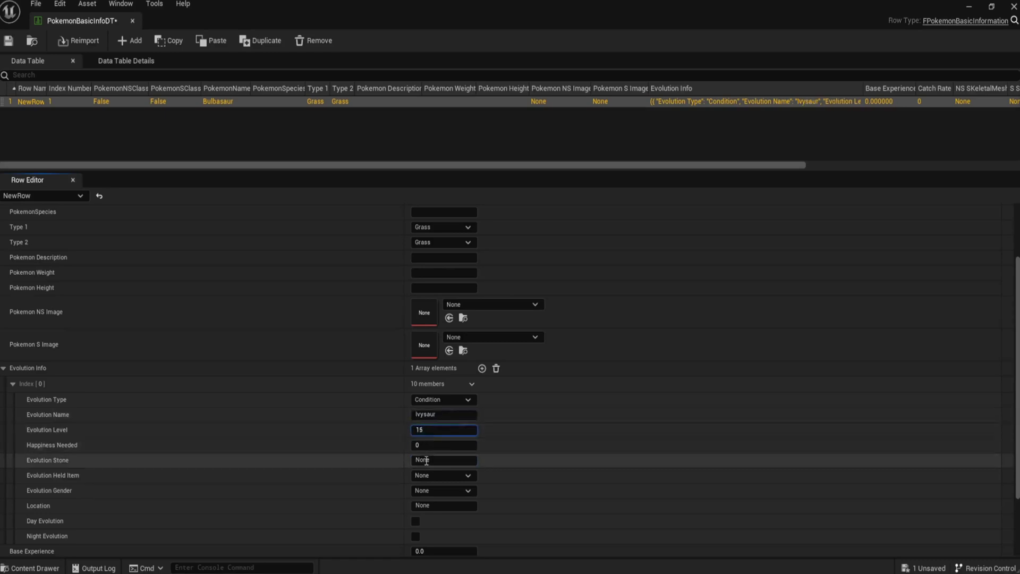
left_click(441, 460)
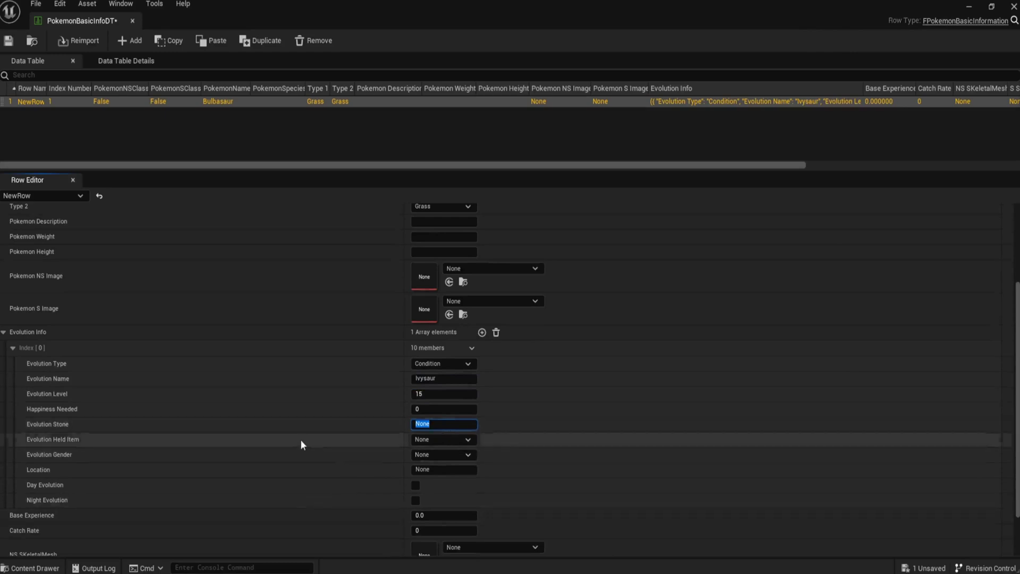
Step: Set Catch Rate to 45 and expand Base Stat Information
scroll(300, 440, "down", 1)
scroll(446, 385, "up", 2)
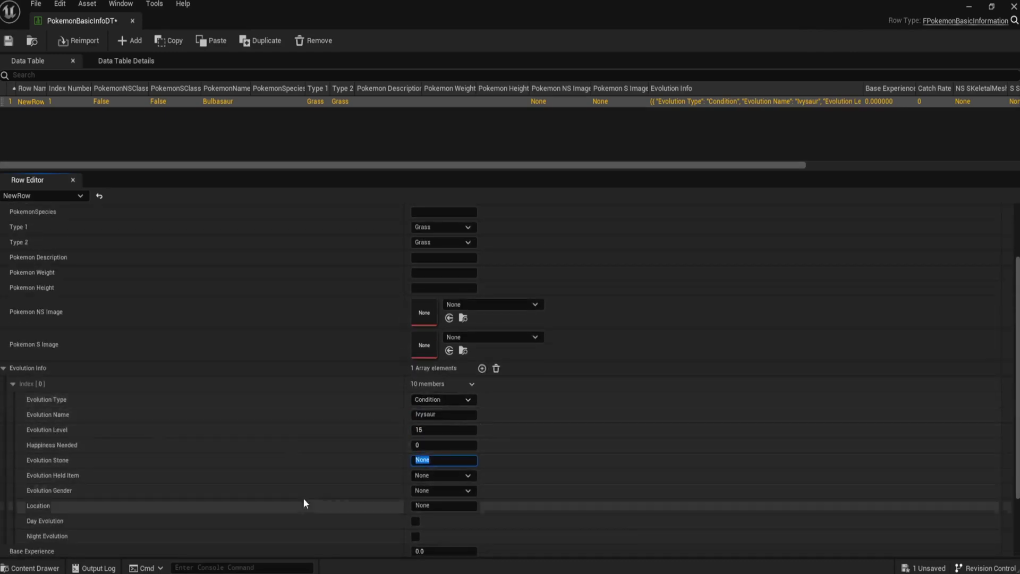
scroll(304, 499, "down", 3)
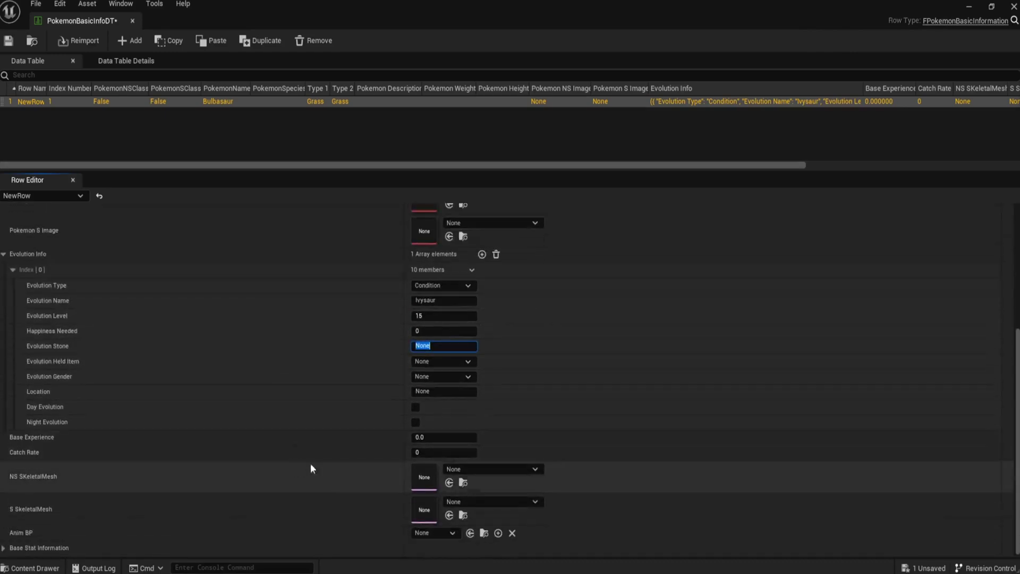
left_click(12, 270)
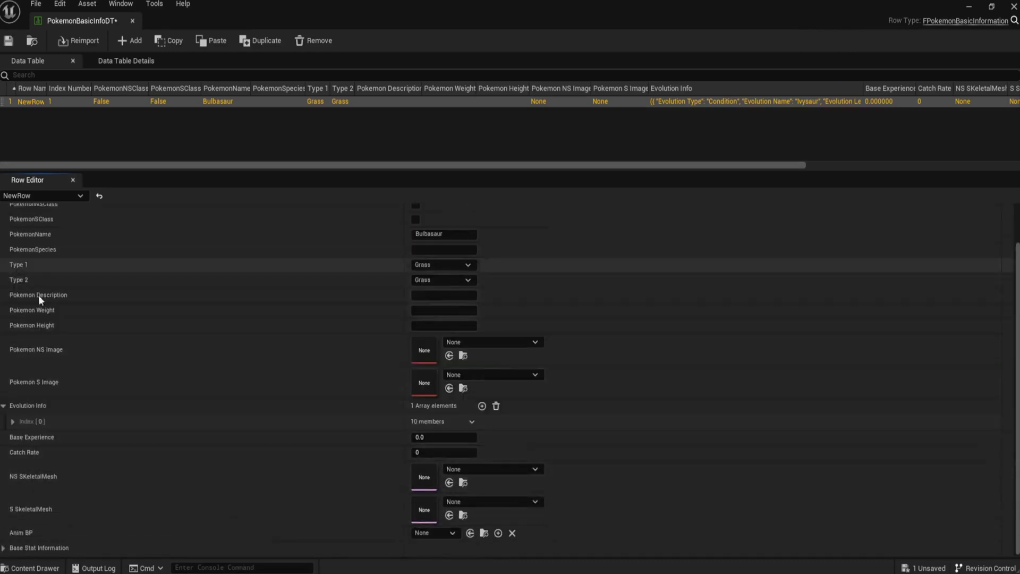
left_click(434, 453)
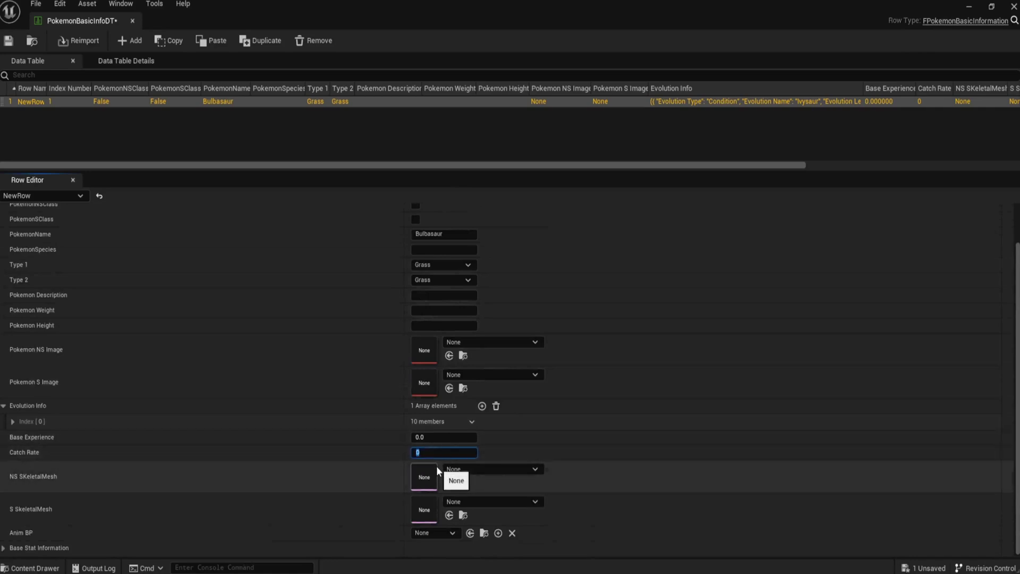
type("45")
key("Return")
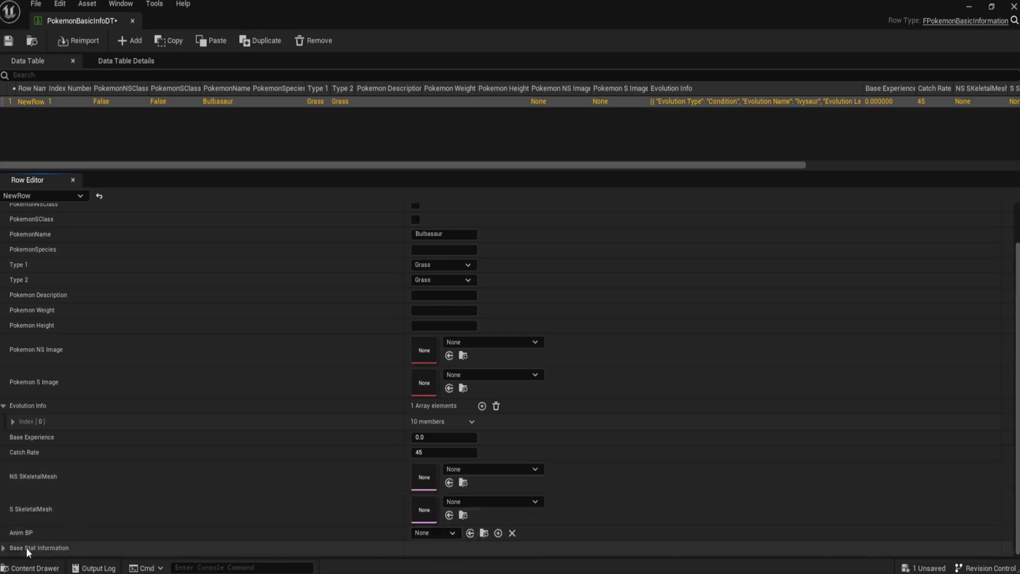
left_click(26, 547)
scroll(193, 473, "down", 5)
scroll(481, 488, "up", 8)
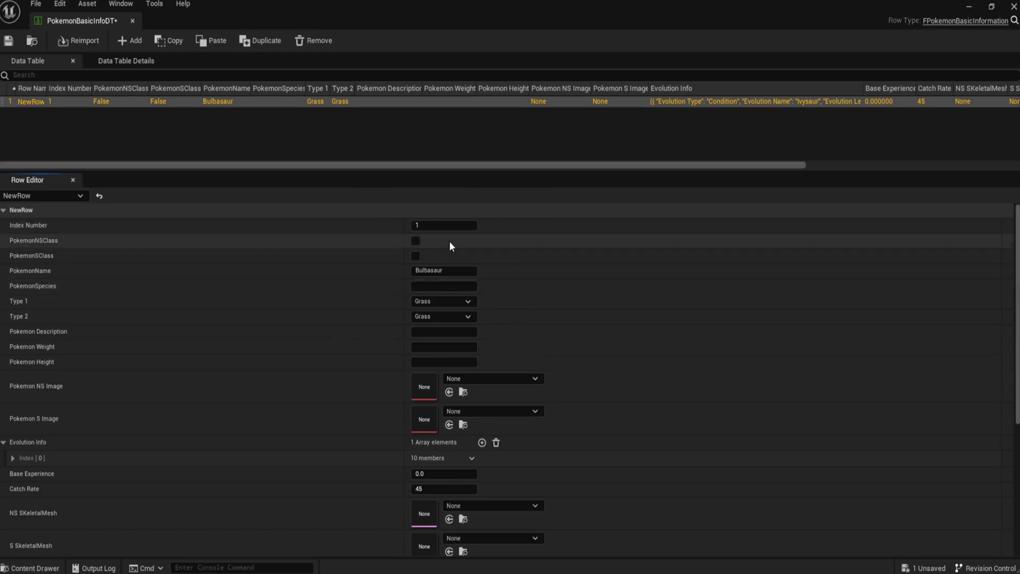
scroll(227, 411, "down", 5)
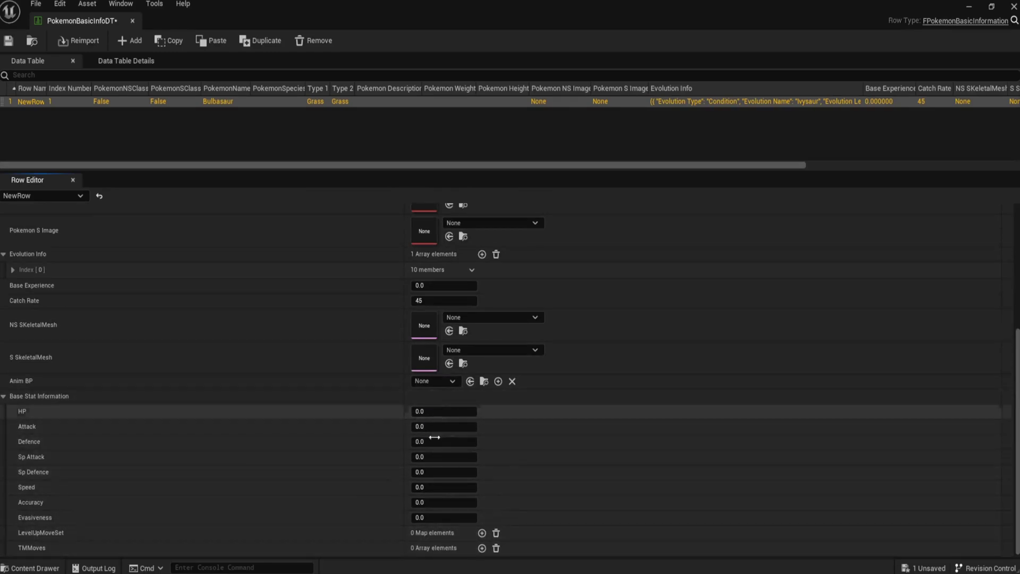
Step: Set Bulbasaur's Accuracy and Evasiveness base stats to 1.0
left_click(434, 502)
type("1")
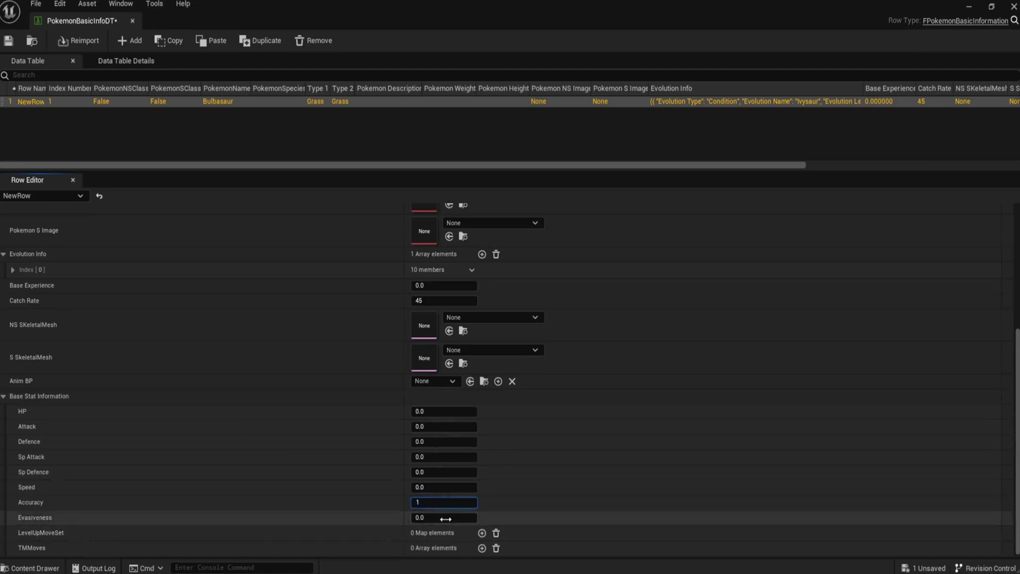
key("Tab")
type("1")
key("Return")
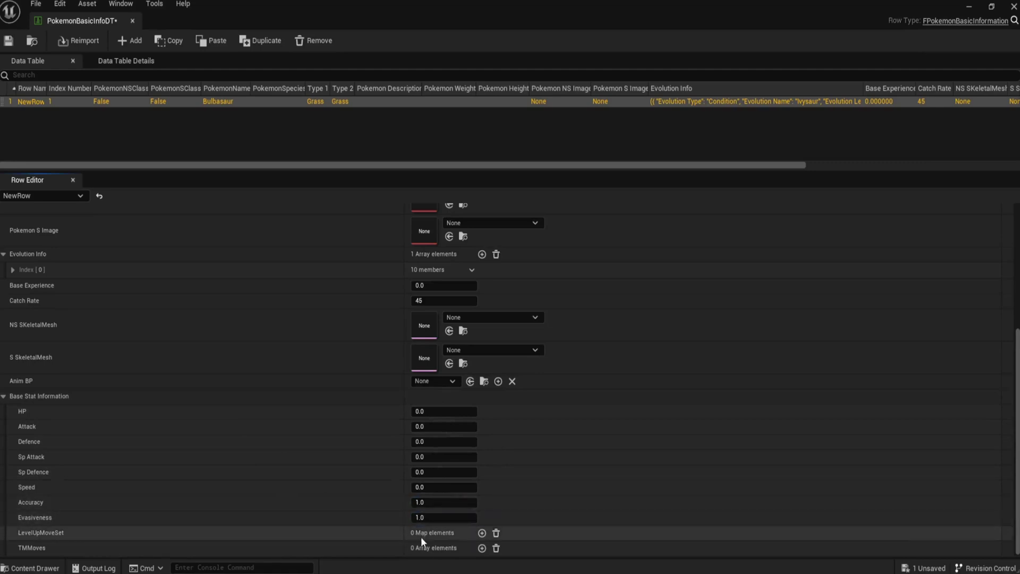
scroll(380, 354, "up", 5)
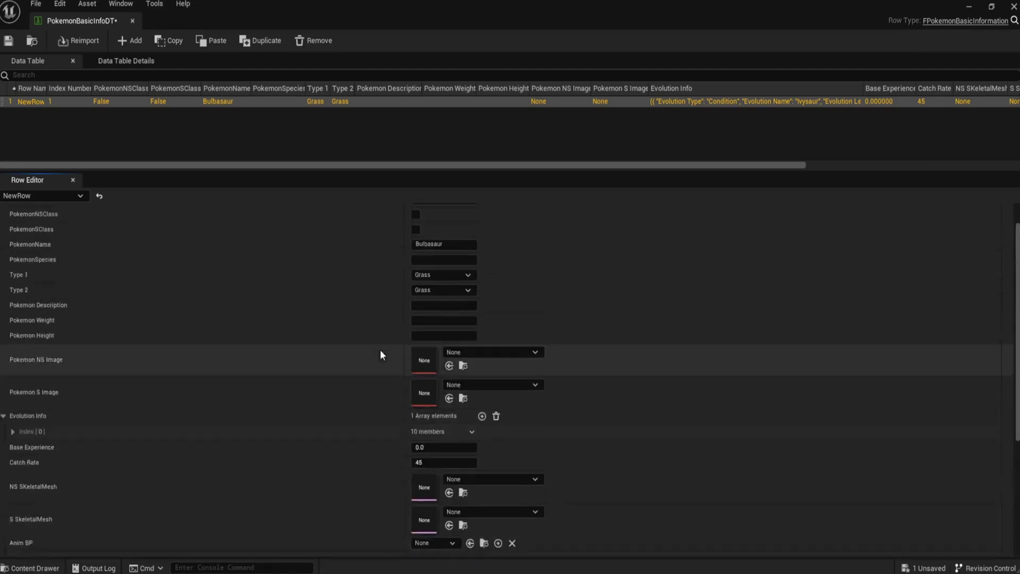
scroll(382, 349, "down", 5)
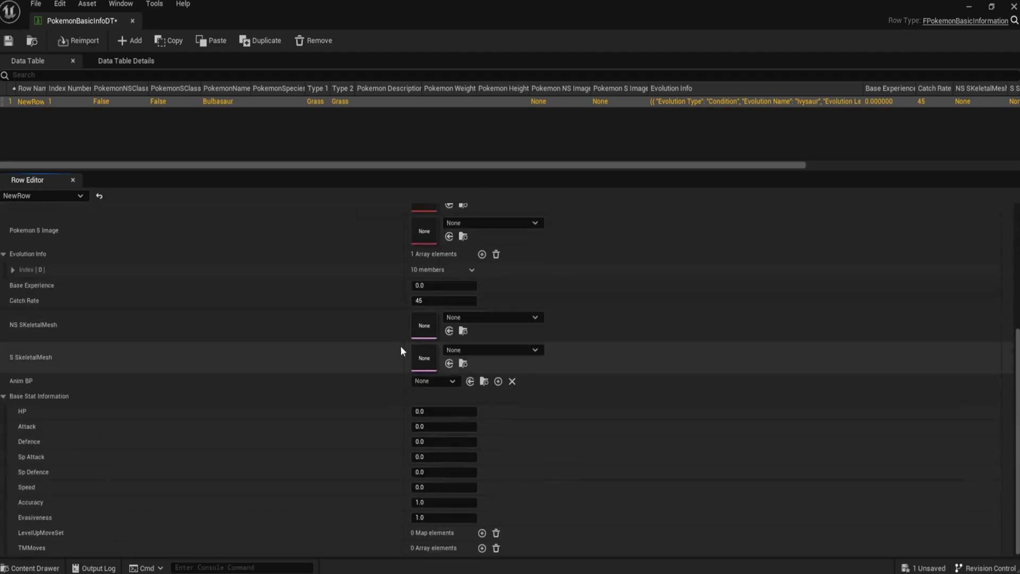
scroll(486, 352, "up", 6)
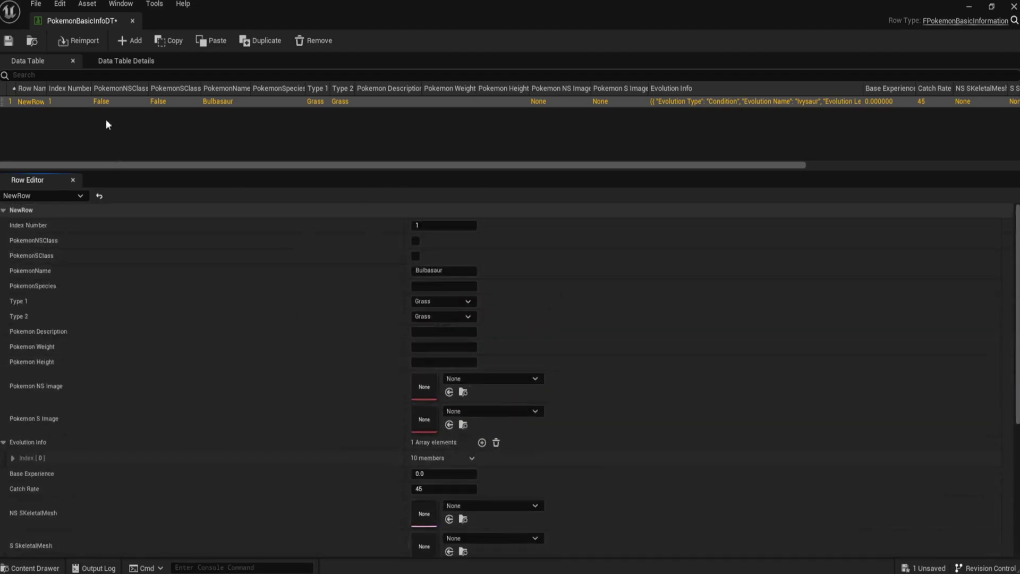
double_click(24, 100)
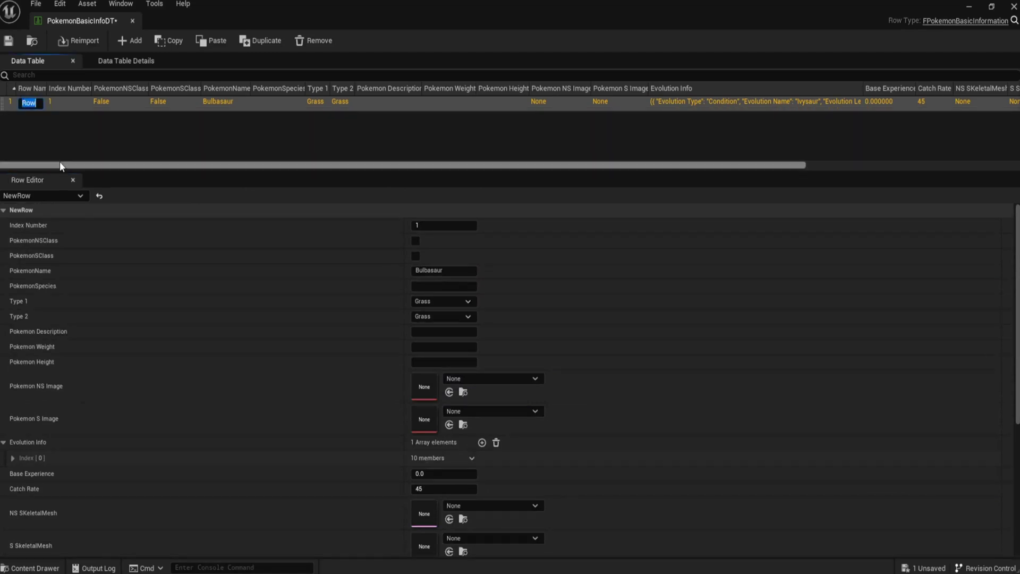
Step: Rename the row to Bulbasaur, fixing the typo, then save and close PokemonBasicInfoDT
type("Bulbsa")
type("ur")
key("Return")
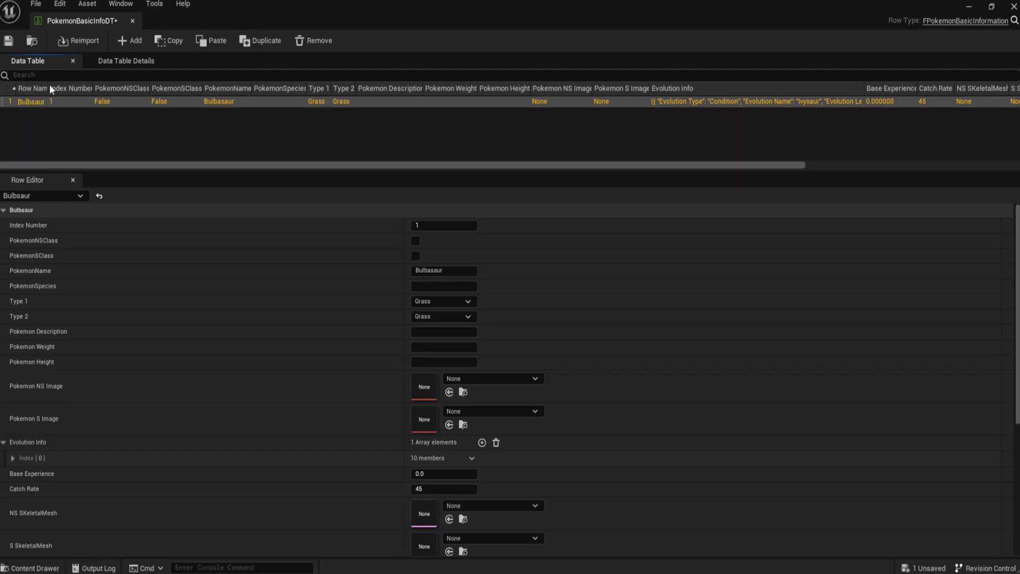
double_click(50, 85)
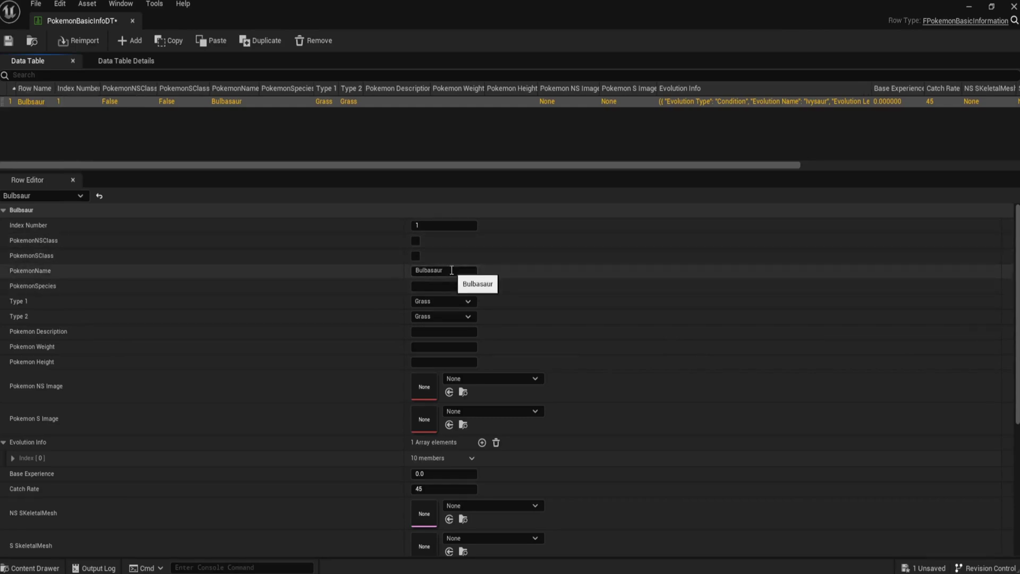
right_click(30, 100)
left_click(97, 181)
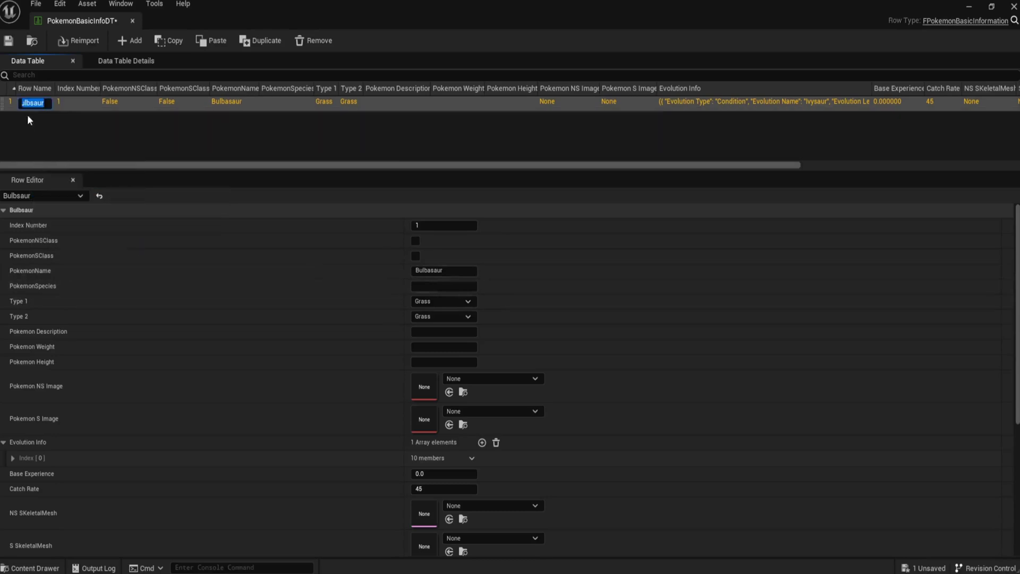
type("Bulbasaur")
key("Return")
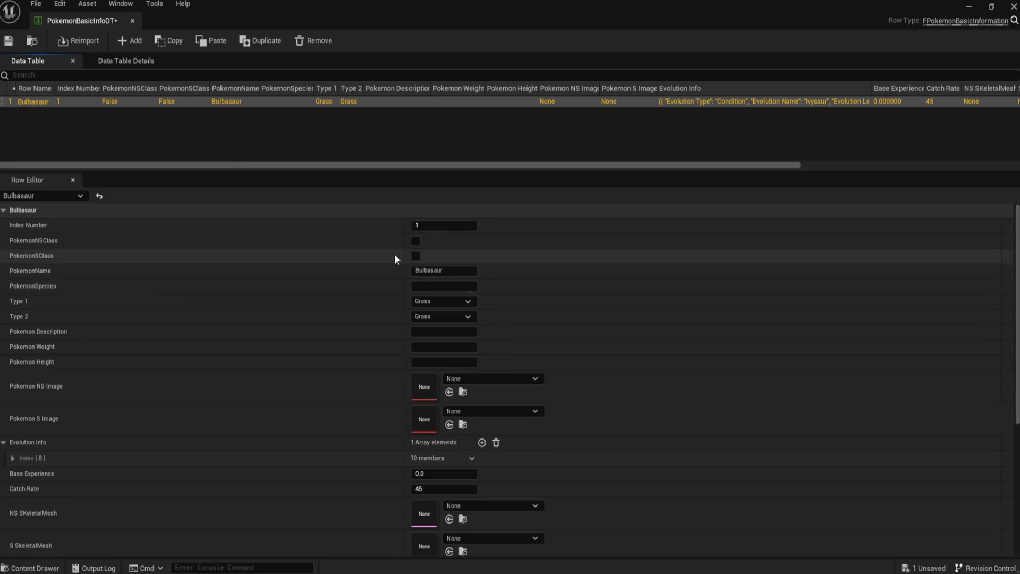
left_click(12, 44)
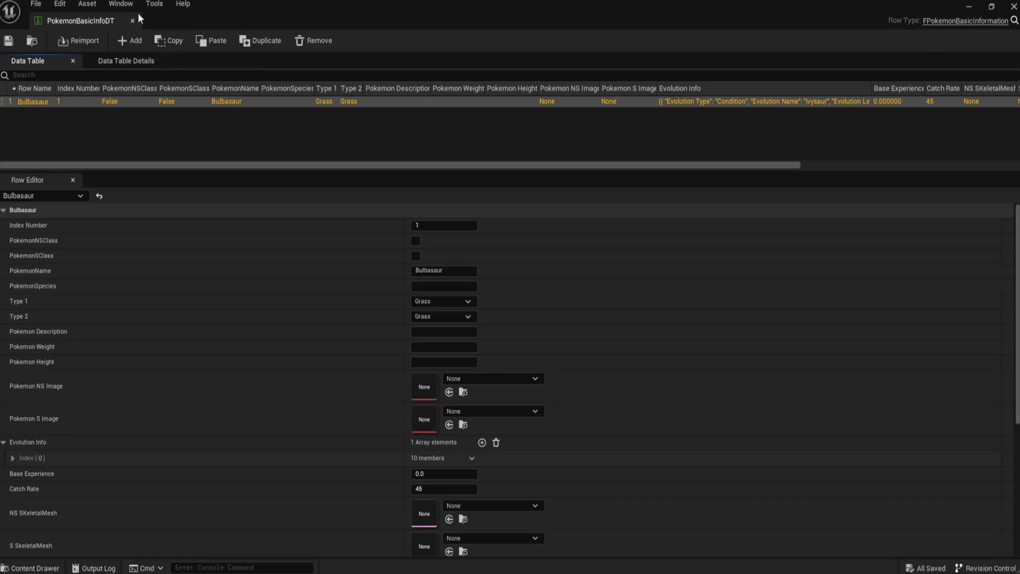
left_click(132, 20)
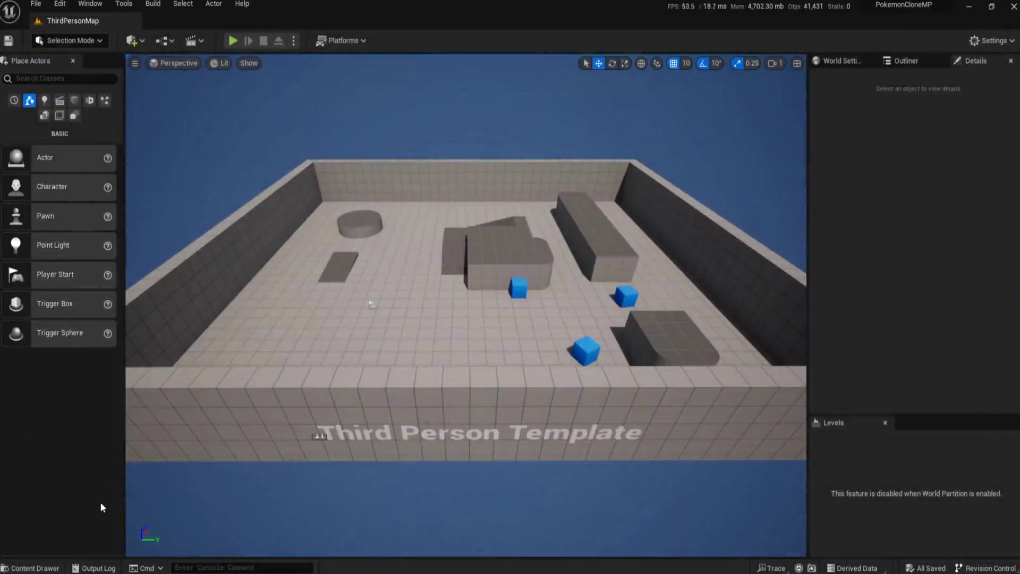
Step: Add a row to PokemonMoveDT with Move Name and Row Name Tackle
left_click(31, 568)
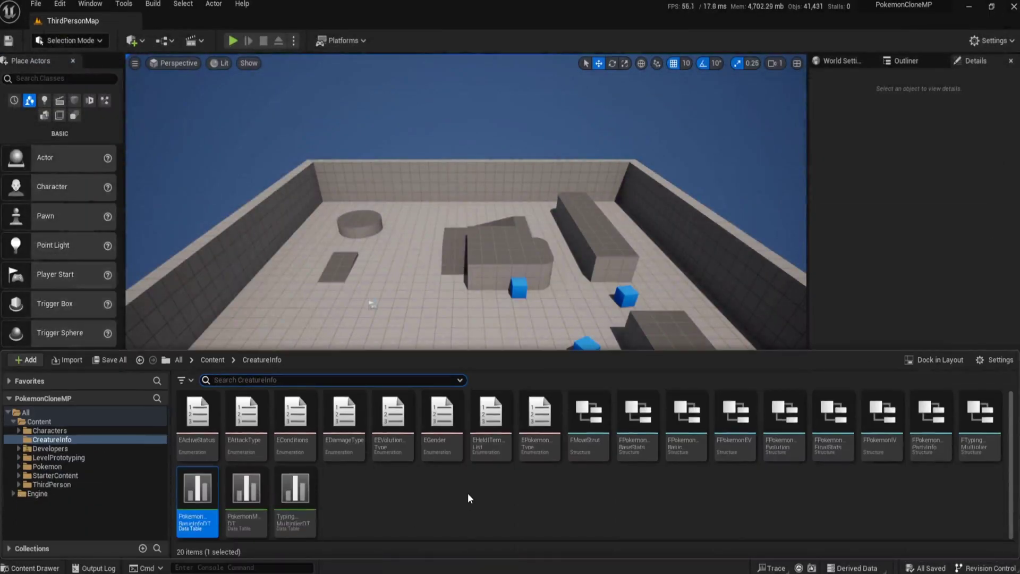
double_click(242, 488)
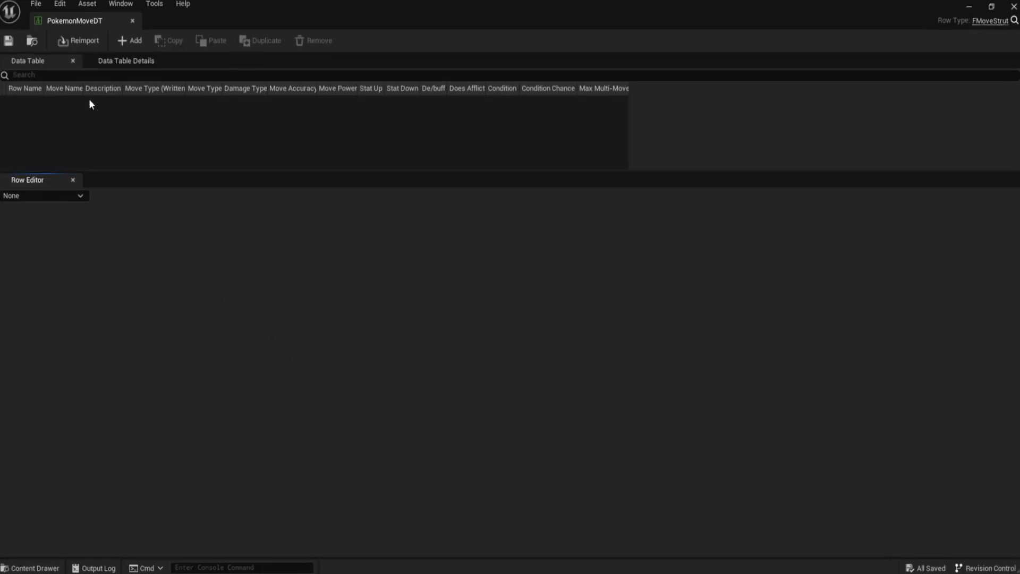
left_click(130, 40)
left_click(451, 225)
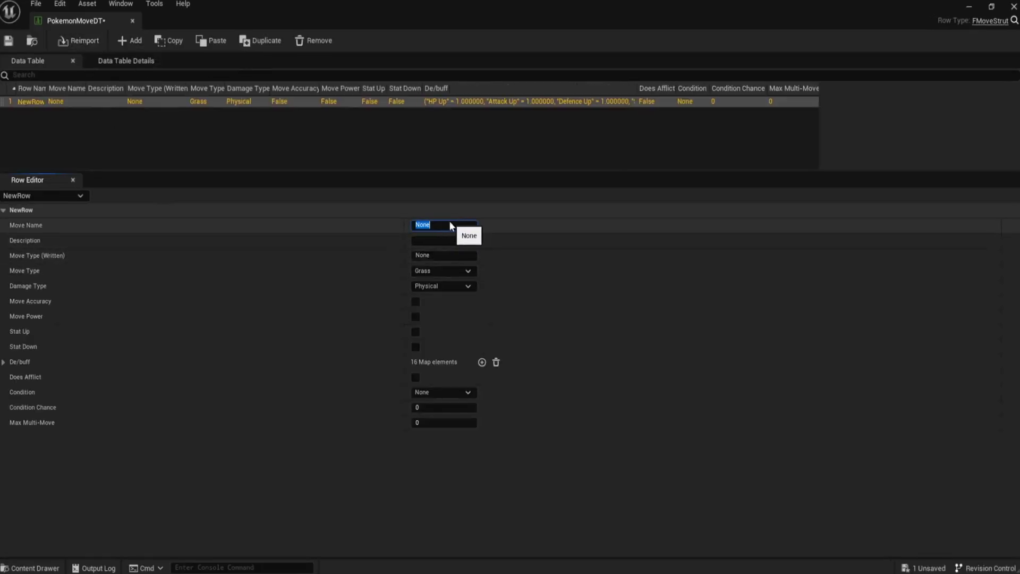
type("Taqc")
key("BackSpace")
type("cklet")
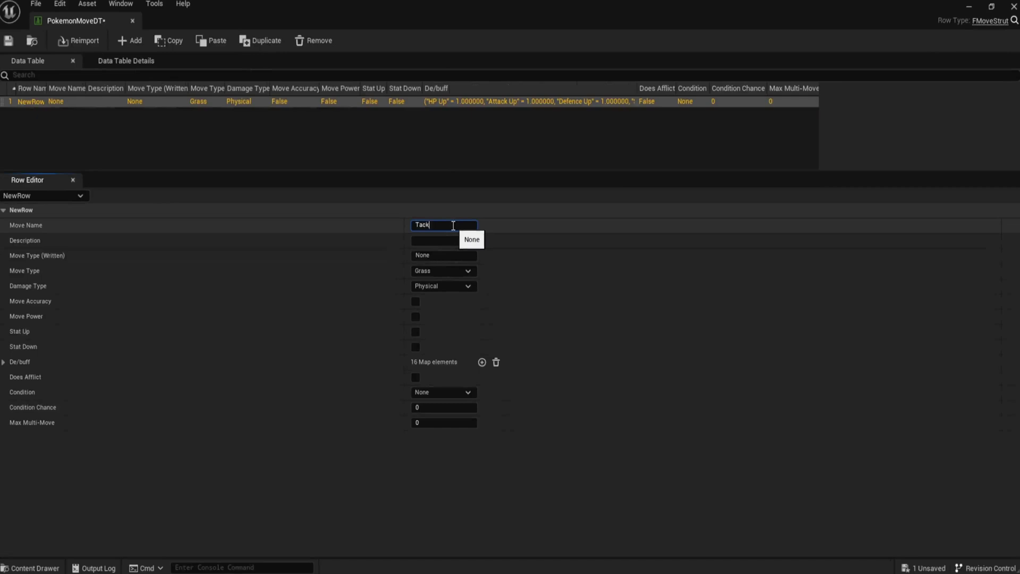
key("Return")
key("BackSpace")
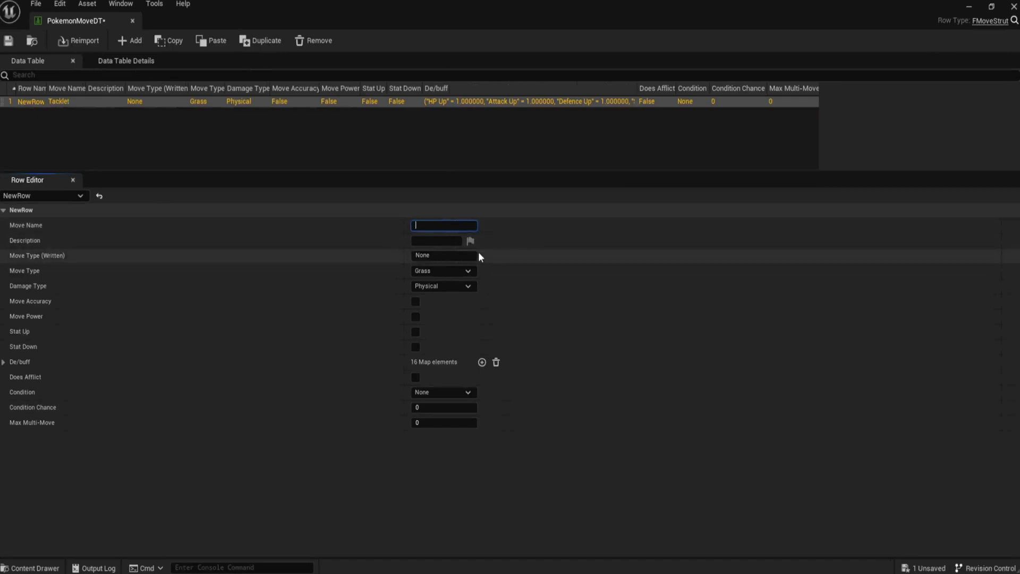
type("Tackle")
double_click(31, 101)
type("Tackle")
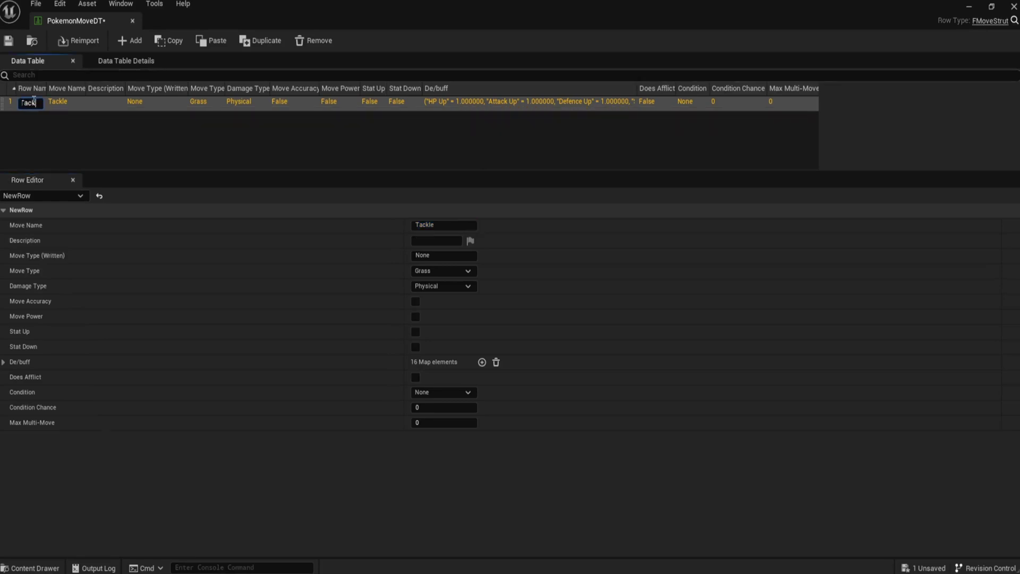
key("Return")
Step: Give Tackle description 'A Pokemon Tackles', Normal written and move type, and save
left_click(436, 242)
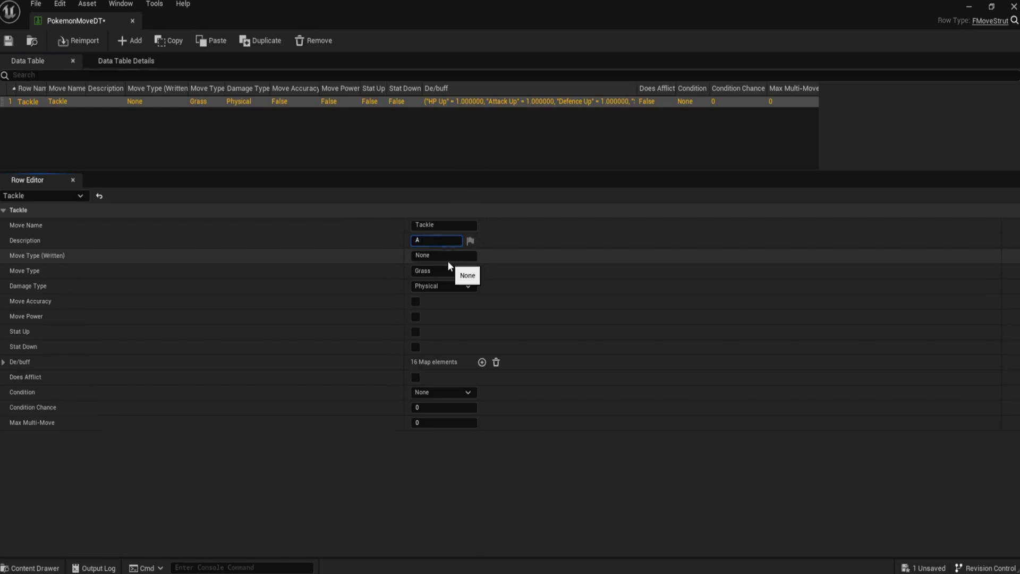
type("A Pokemon Tackles")
key("Return")
left_click(460, 255)
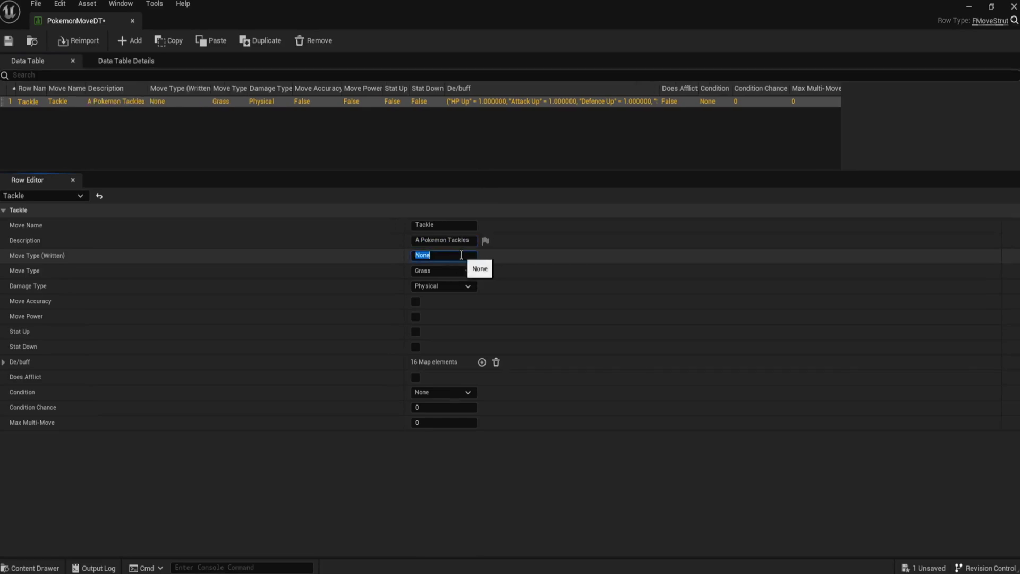
type("Normal")
key("Return")
left_click(454, 269)
left_click(443, 313)
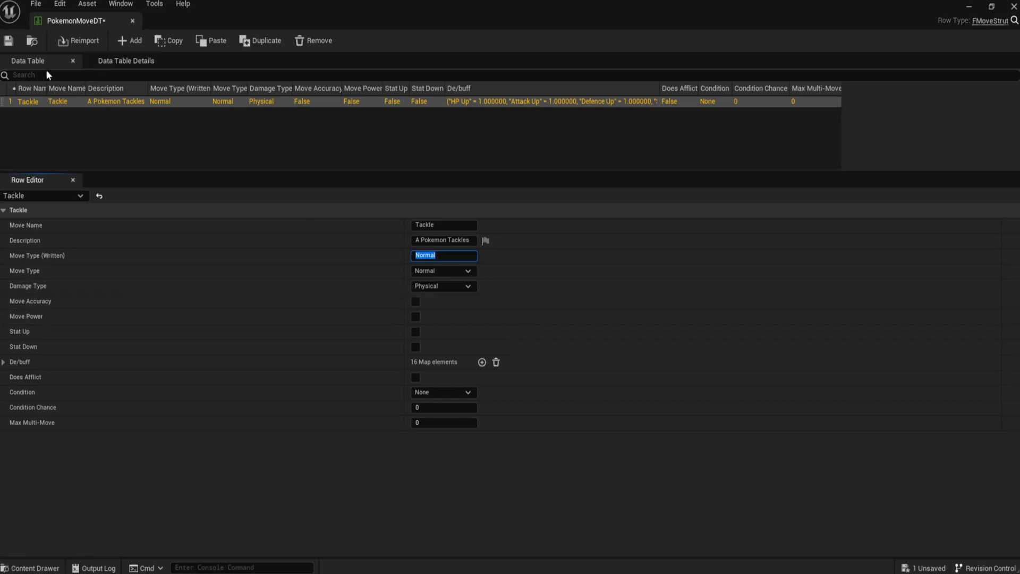
left_click(9, 40)
left_click(32, 567)
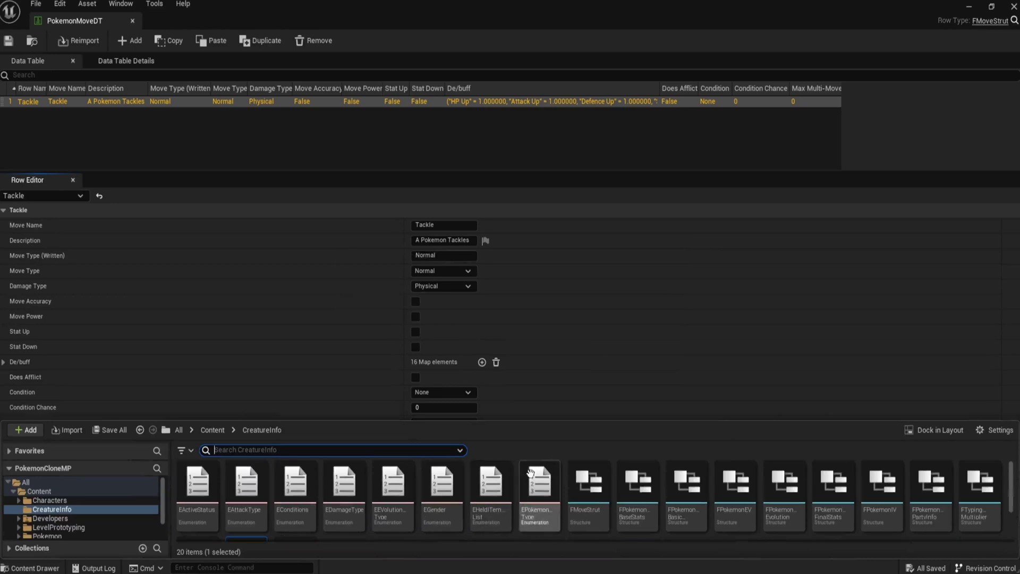
Step: Change FMoveStrut's Move Accuracy and Move Power to Integer, save, and return to PokemonMoveDT
left_click(278, 254)
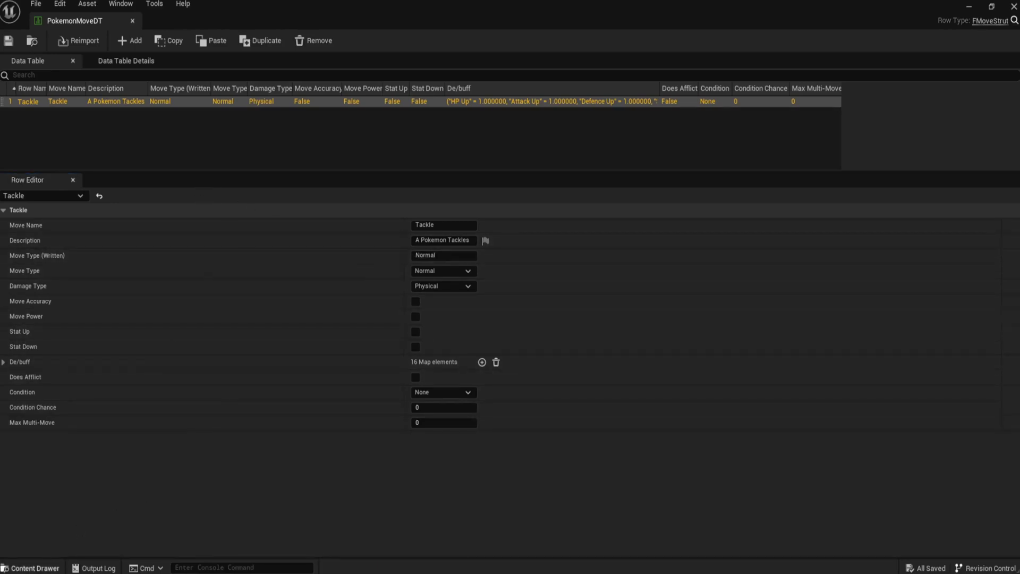
left_click(32, 568)
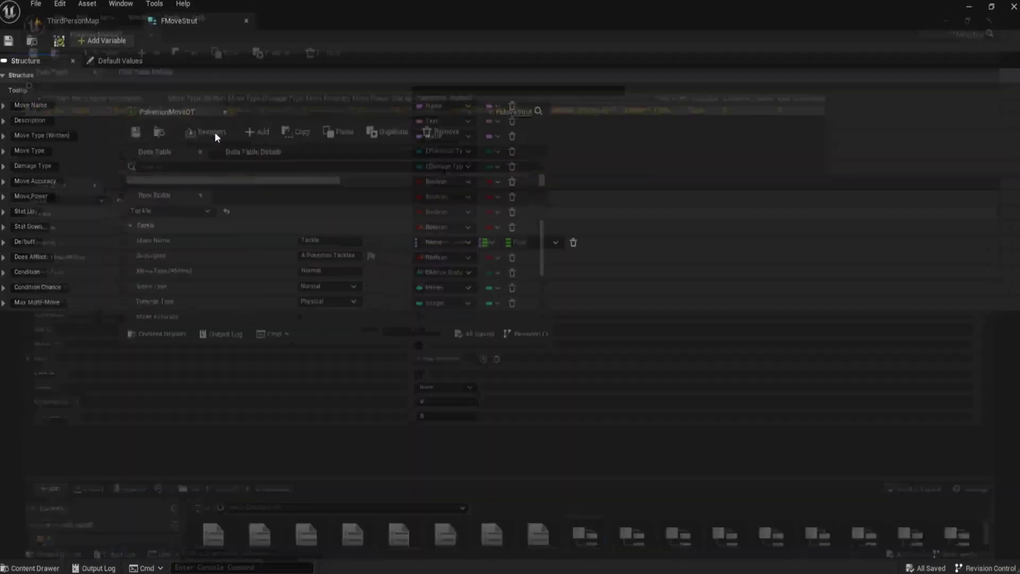
left_click_drag(215, 132, 161, 42)
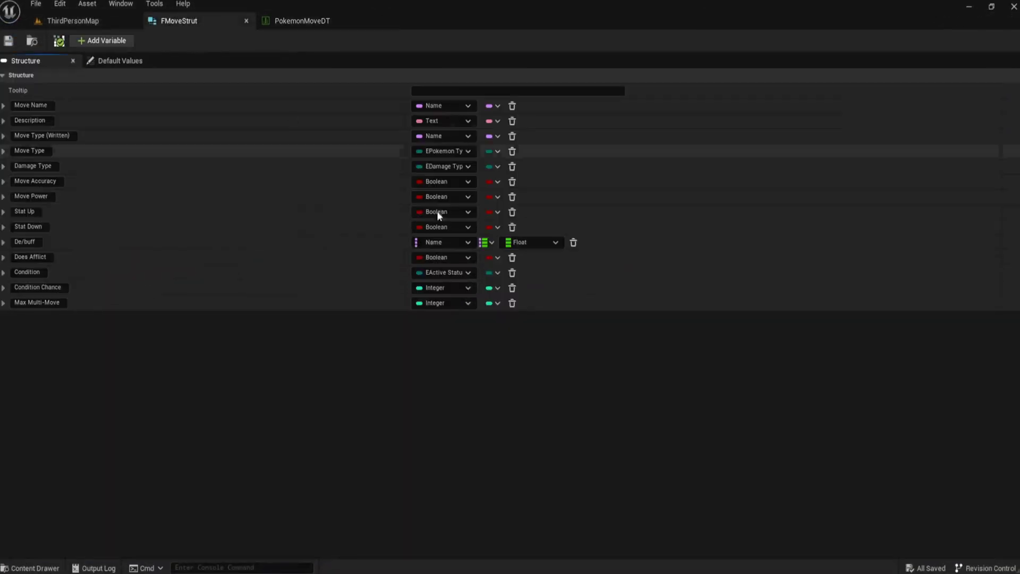
left_click(451, 182)
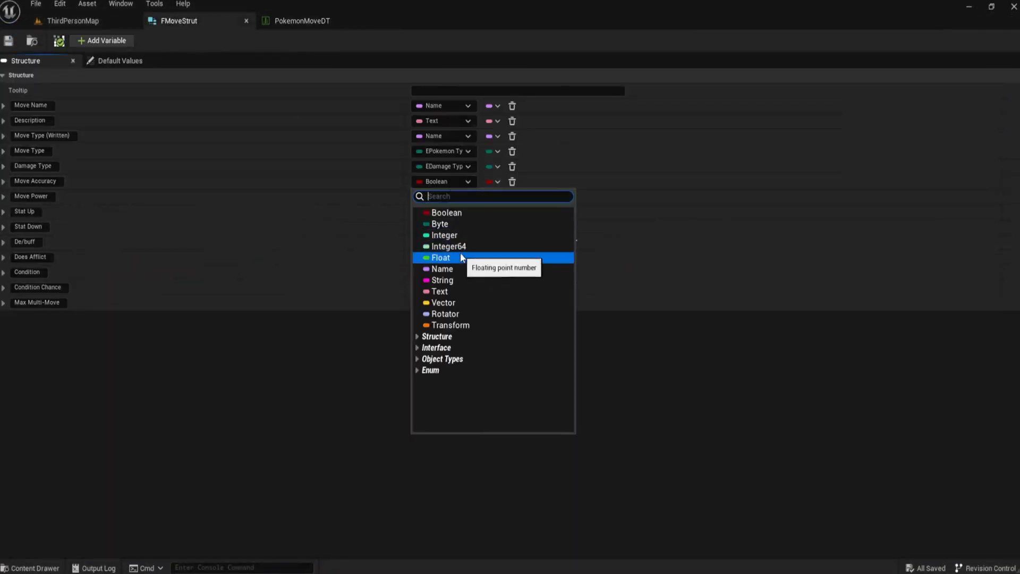
left_click(464, 235)
left_click(461, 196)
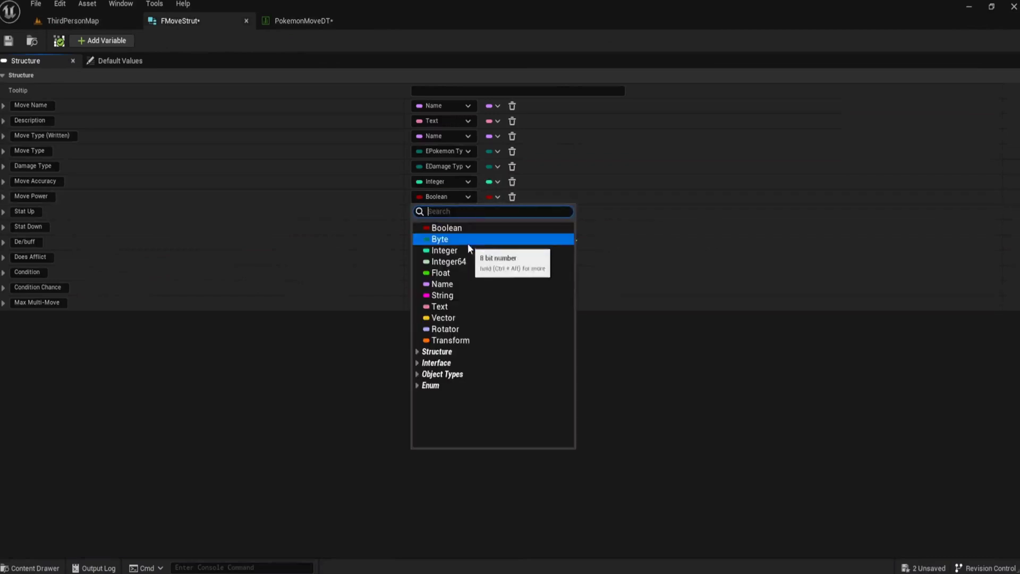
left_click(467, 247)
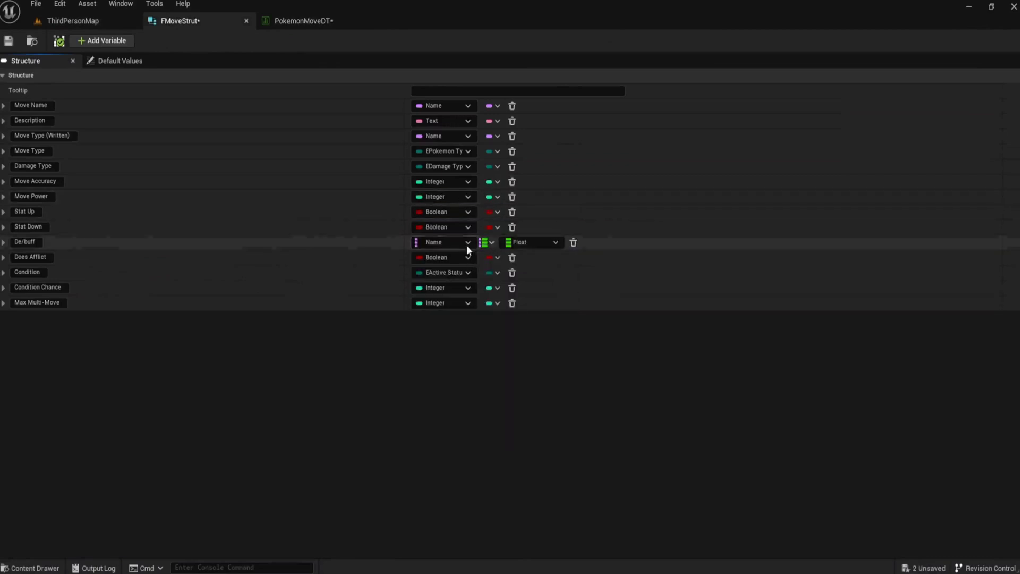
left_click(8, 41)
left_click(287, 21)
Step: Save the table and set Tackle's Move Accuracy to 95 and Move Power to 40
left_click(8, 41)
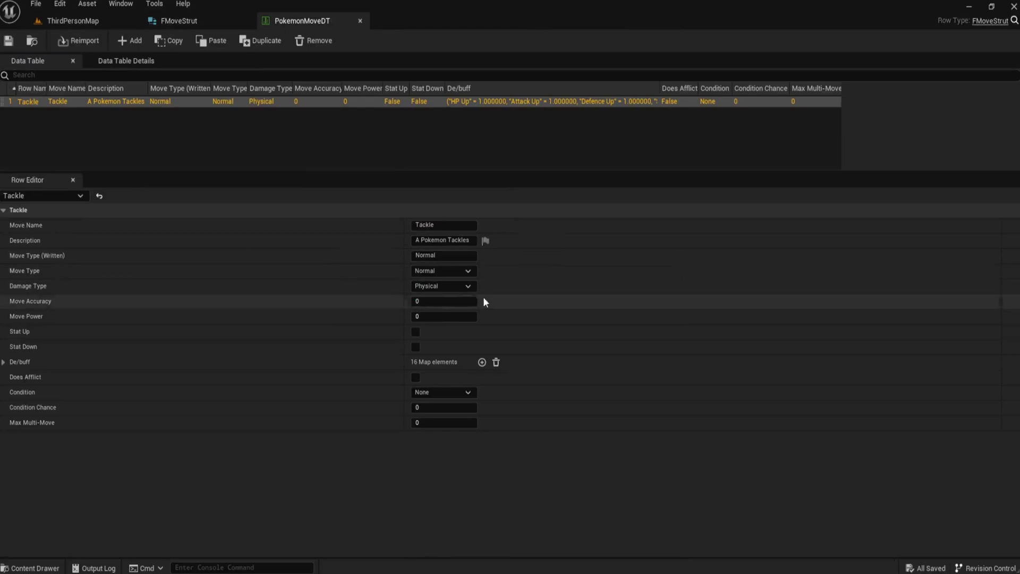
left_click(453, 302)
type("95")
key("Tab")
type("40")
key("Tab")
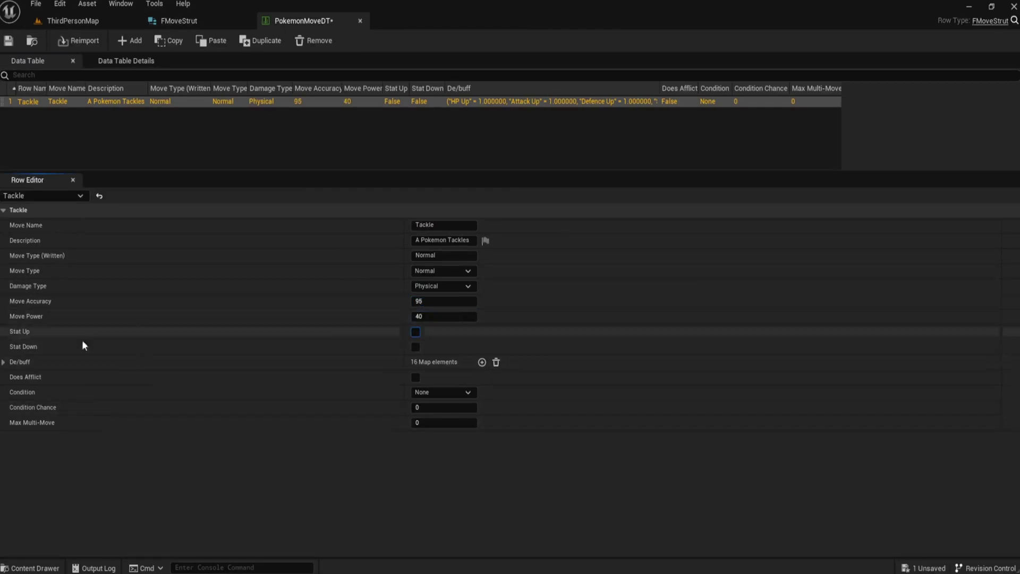
Step: Try an HP Up De/buff multiplier of 1.1, then collapse the De/buff entries
left_click(4, 362)
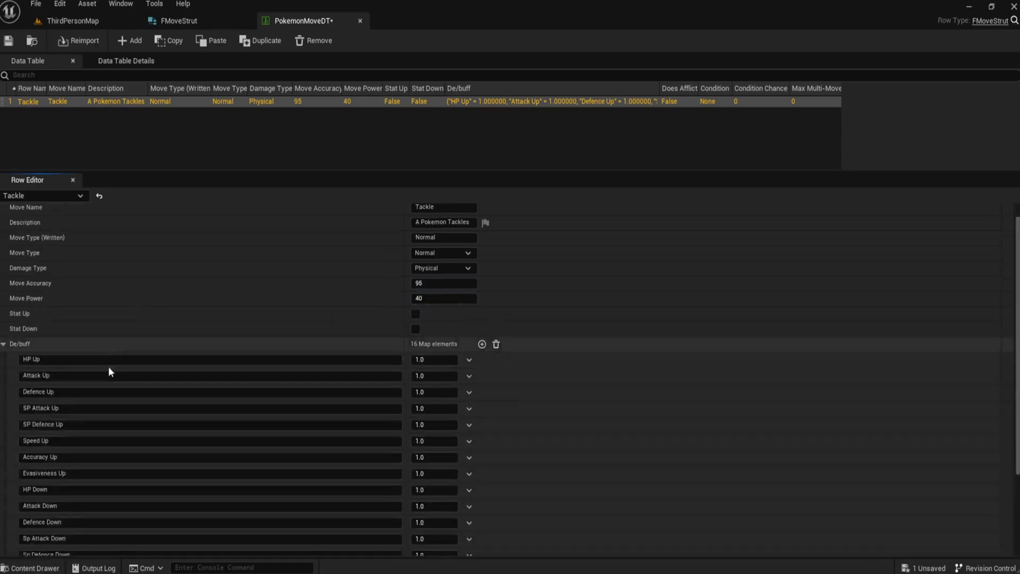
scroll(162, 369, "down", 3)
scroll(162, 369, "down", 1)
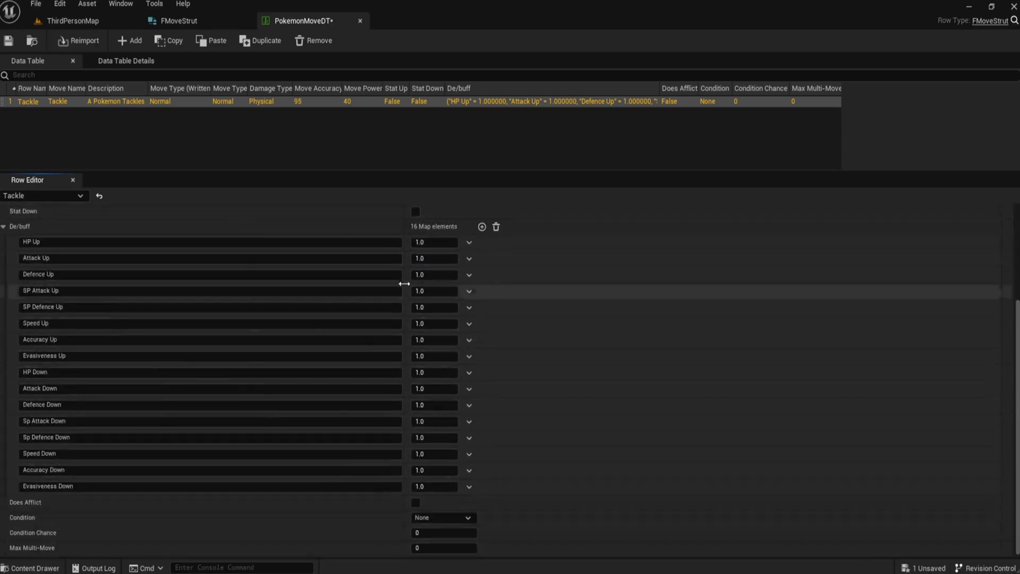
left_click(433, 242)
type("1.1")
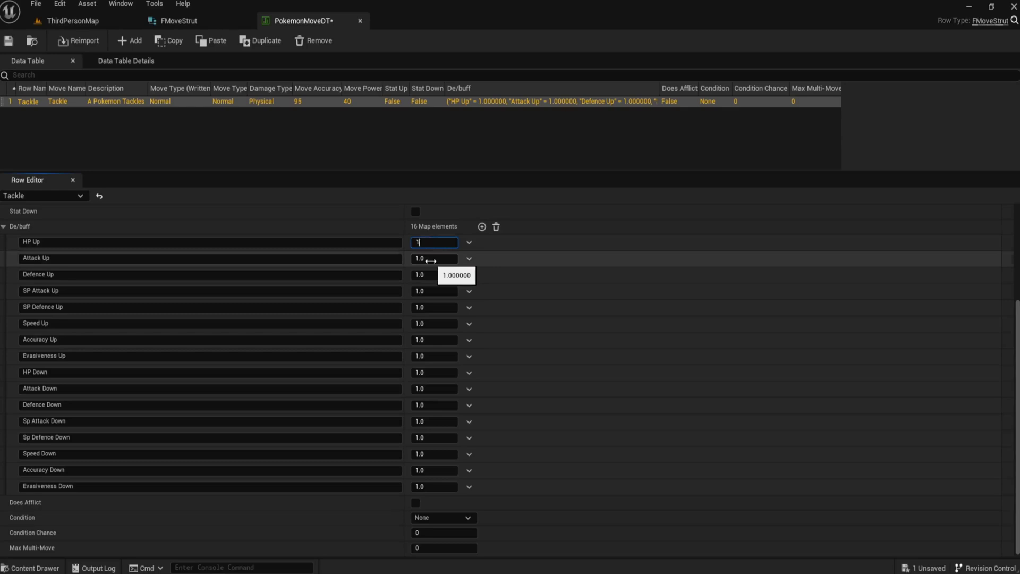
scroll(372, 281, "up", 5)
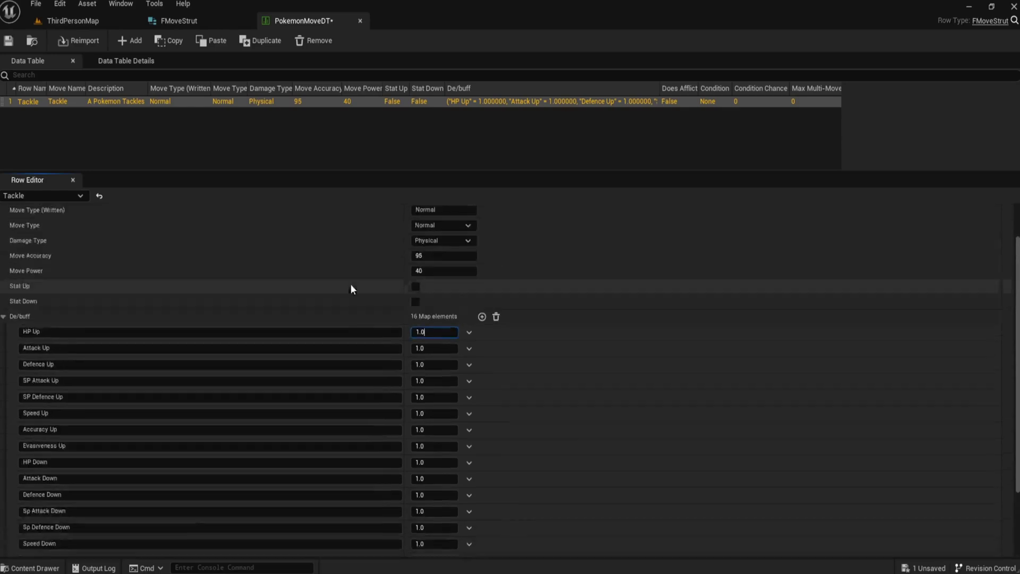
left_click(4, 362)
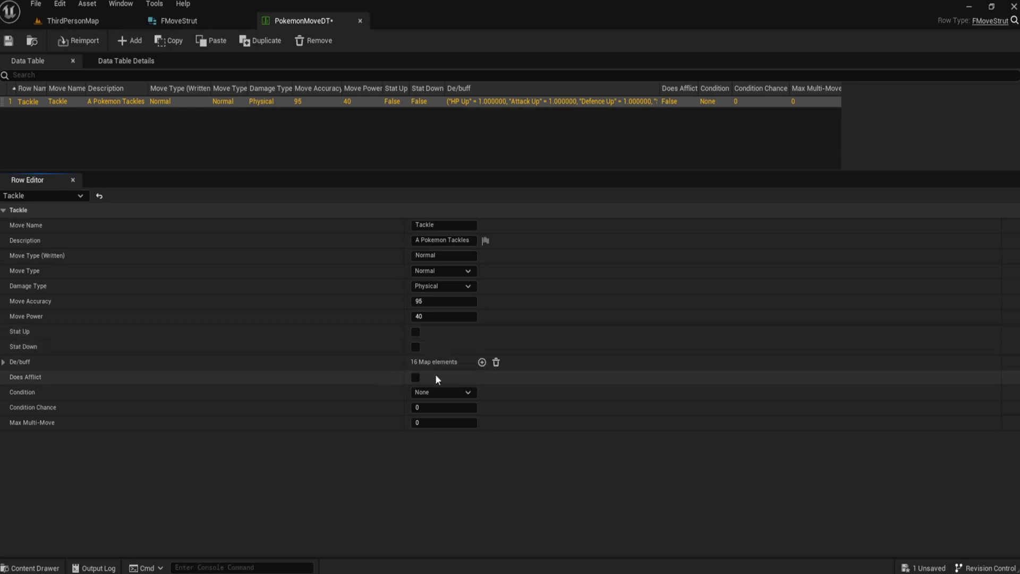
Step: Try a Burned condition with a condition chance of 25, then 100
left_click(442, 393)
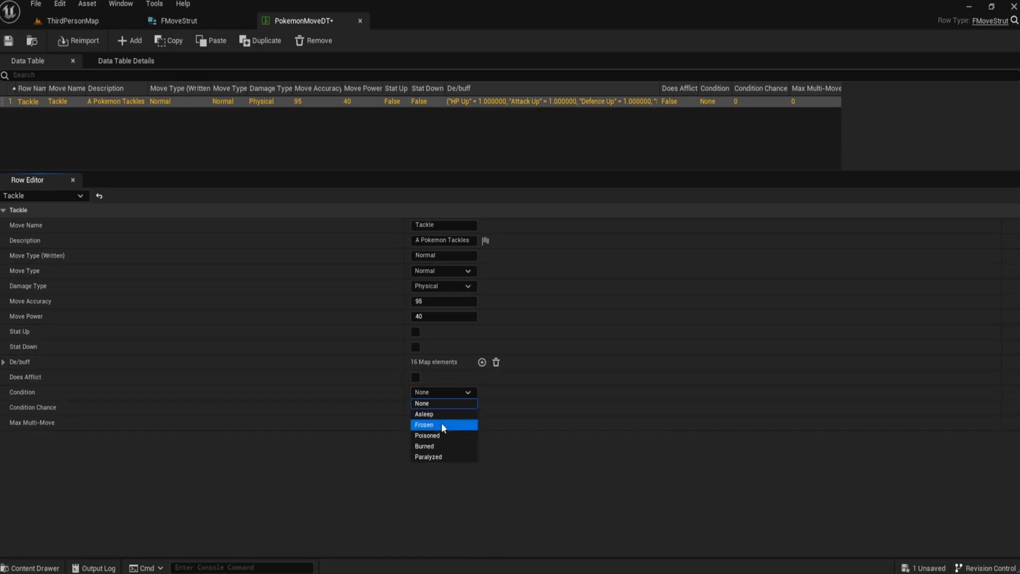
left_click(444, 447)
key("Tab")
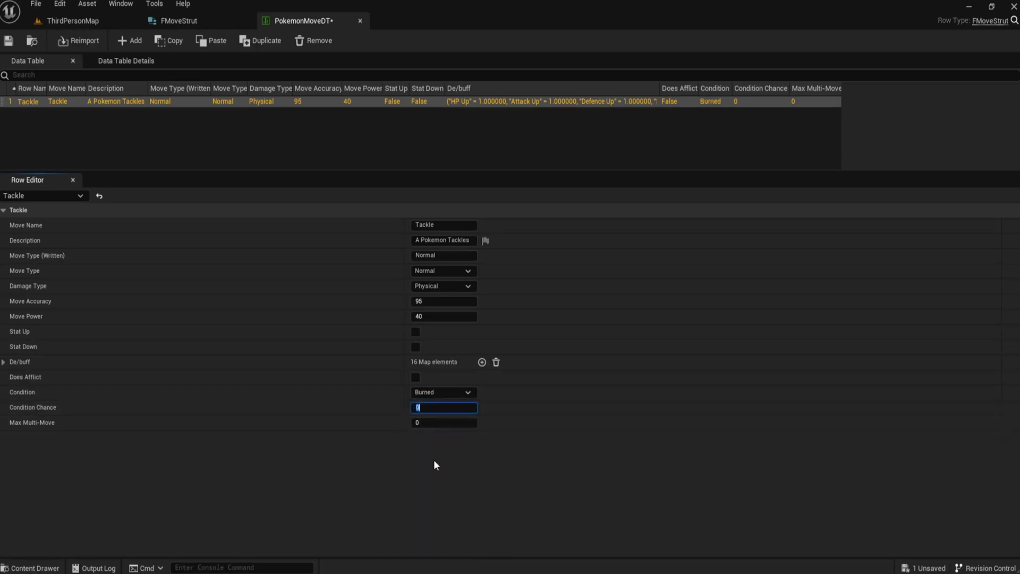
type("25")
key("Return")
left_click(439, 408)
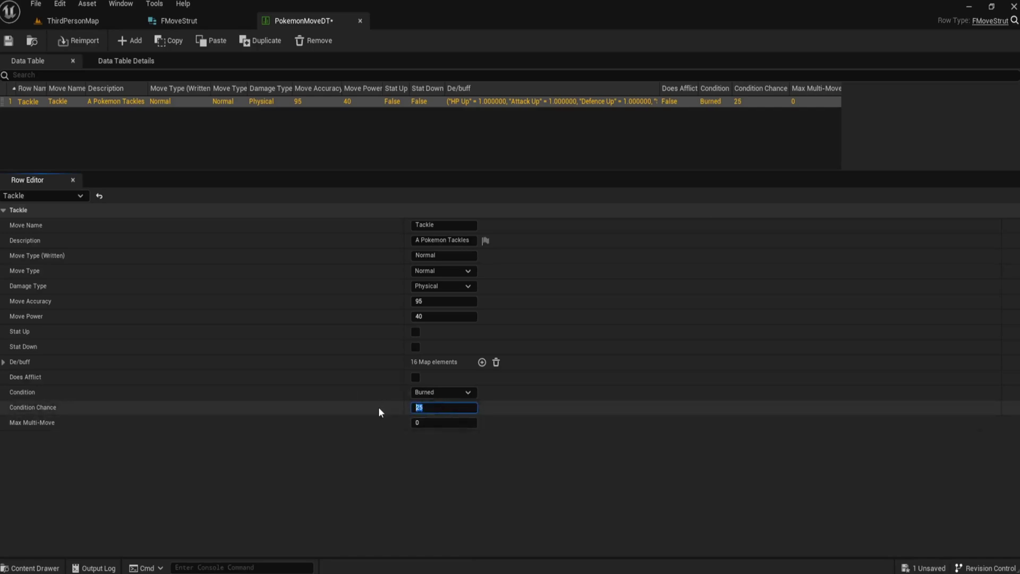
type("2")
key("BackSpace")
key("BackSpace")
type("25")
key("Return")
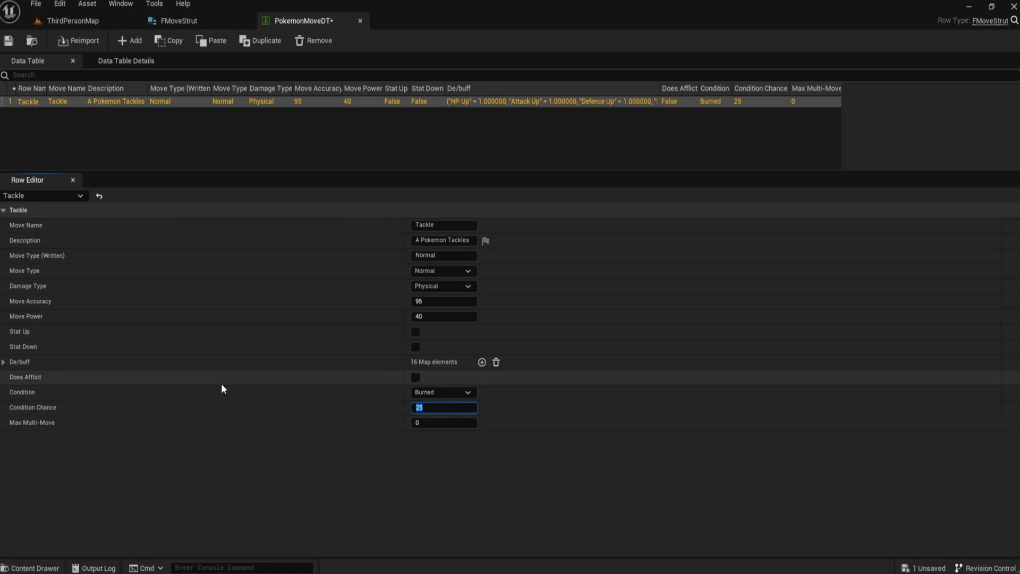
type("100")
left_click(473, 518)
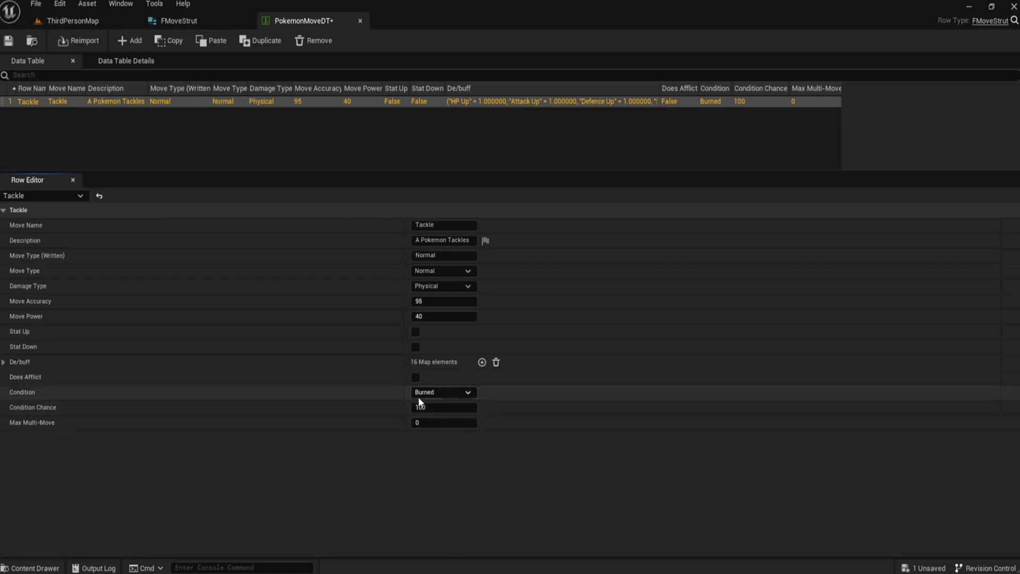
Step: Reset the condition chance to 0, the condition to None and Max Multi-Move to 0, then close PokemonMoveDT
left_click(441, 409)
type("1")
left_click(435, 461)
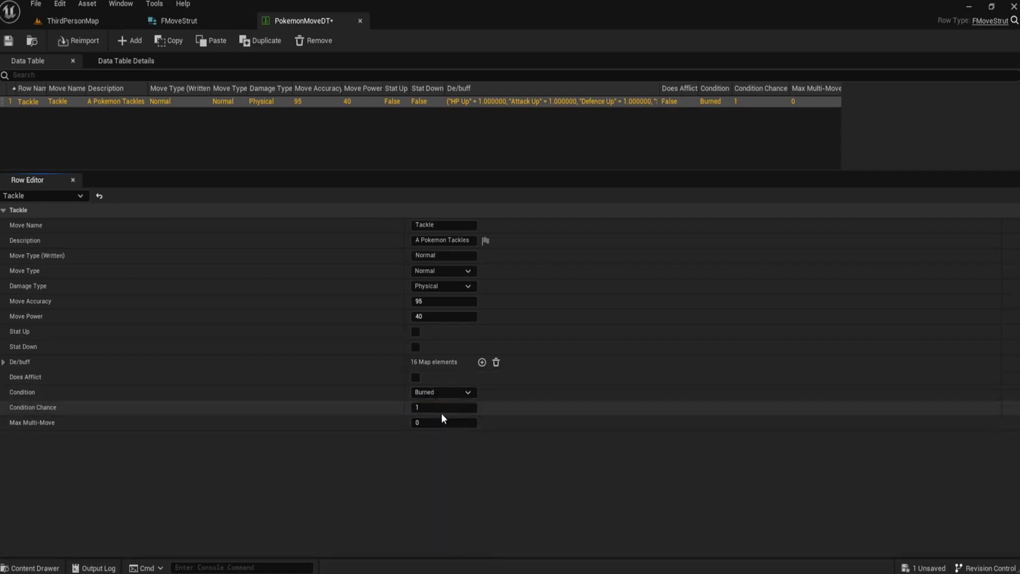
left_click(444, 408)
type("0")
left_click(464, 394)
left_click(471, 406)
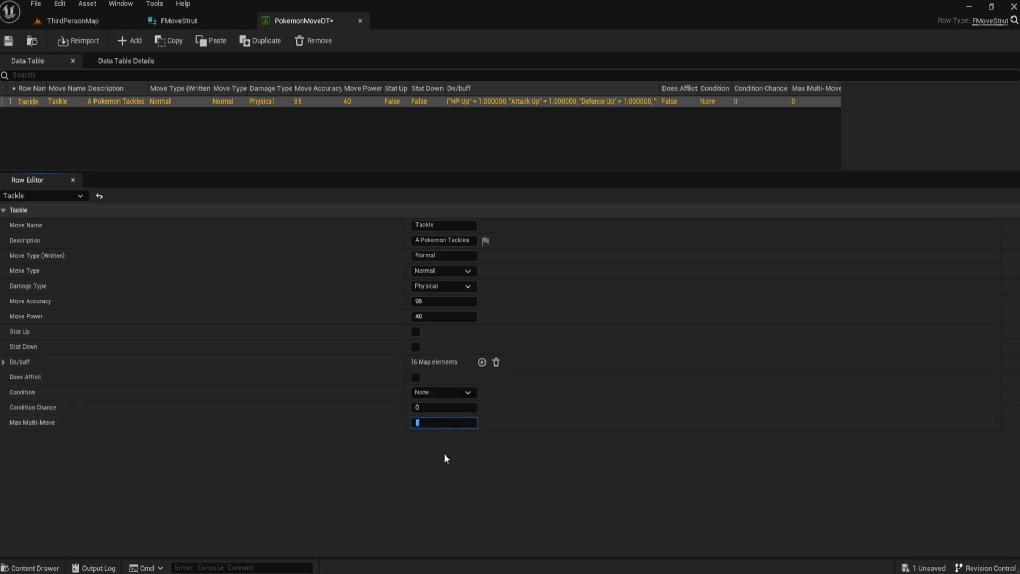
key("Return")
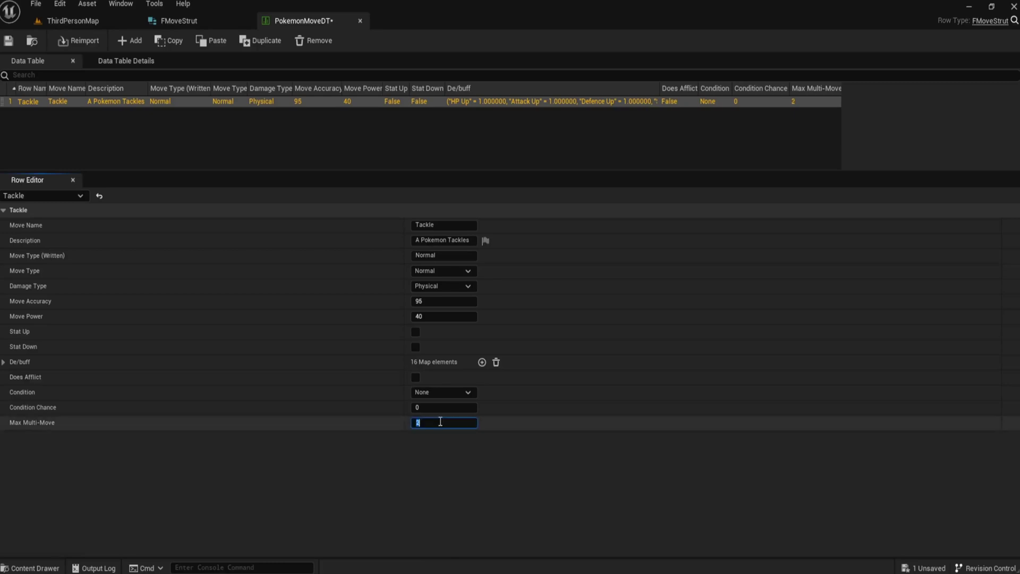
left_click(438, 479)
left_click(419, 475)
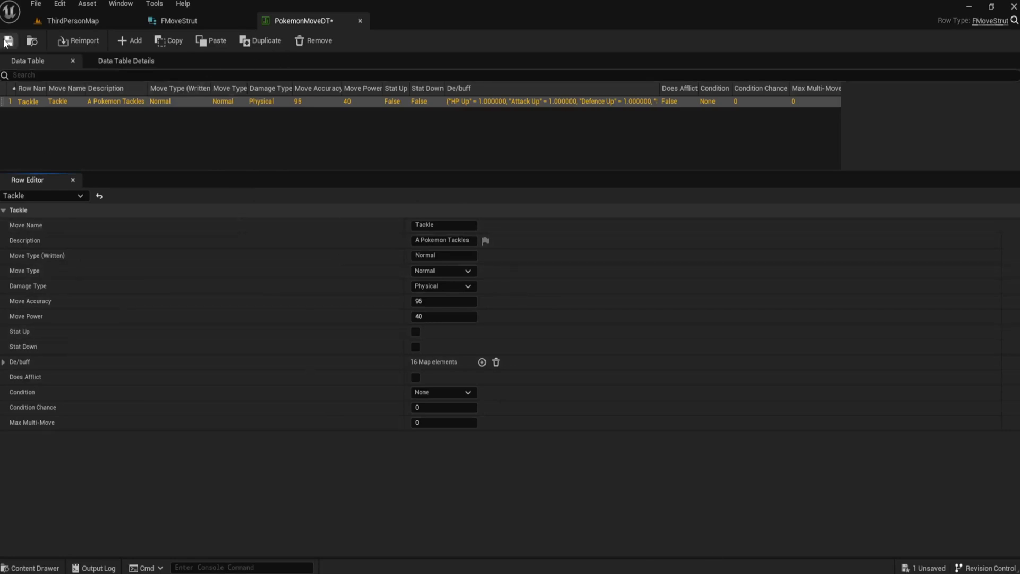
left_click(361, 23)
Step: Open TypingMultiplierDT and add a row named Grass with a first Multiplier entry of 1
left_click(61, 17)
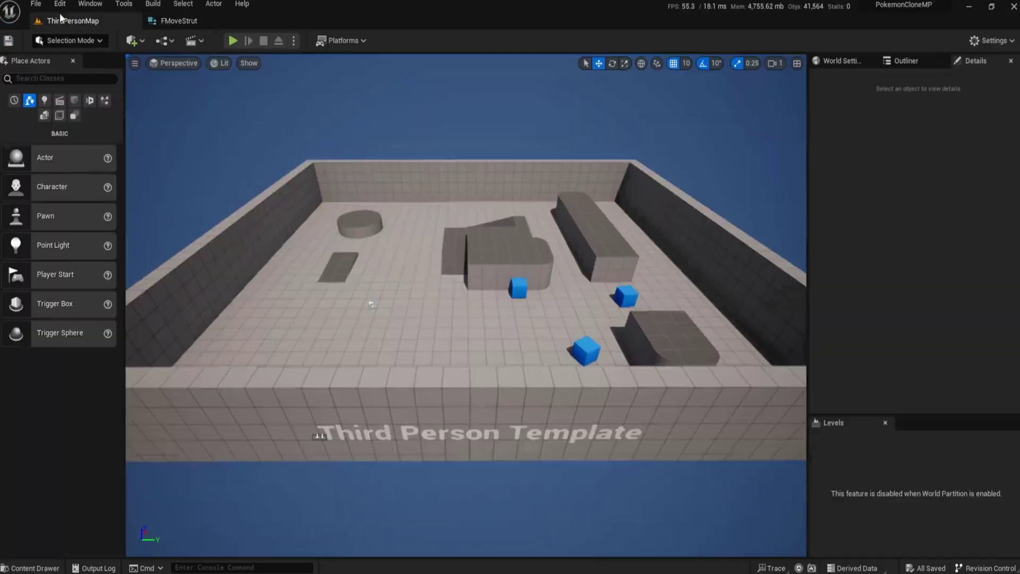
left_click(32, 568)
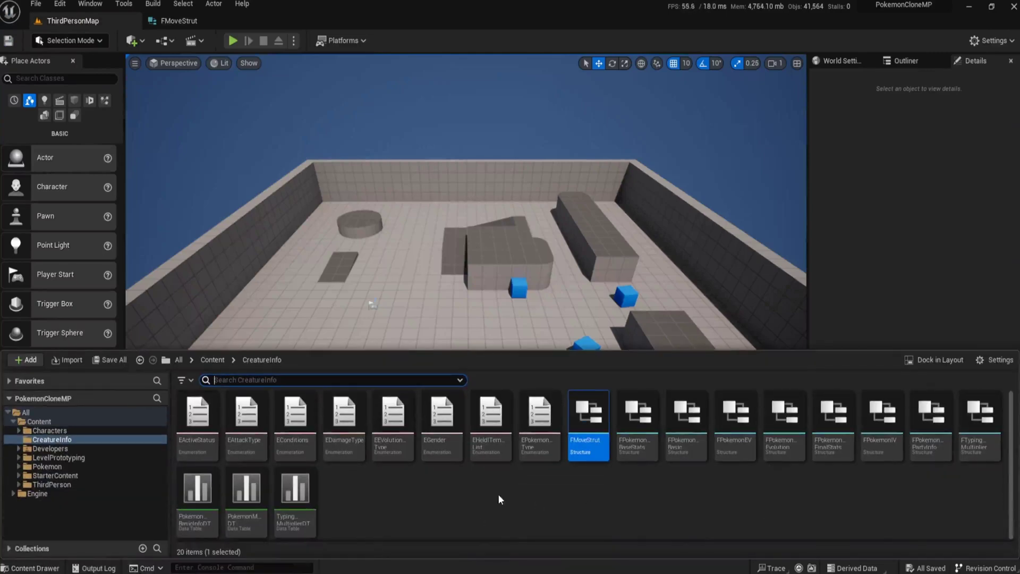
double_click(294, 494)
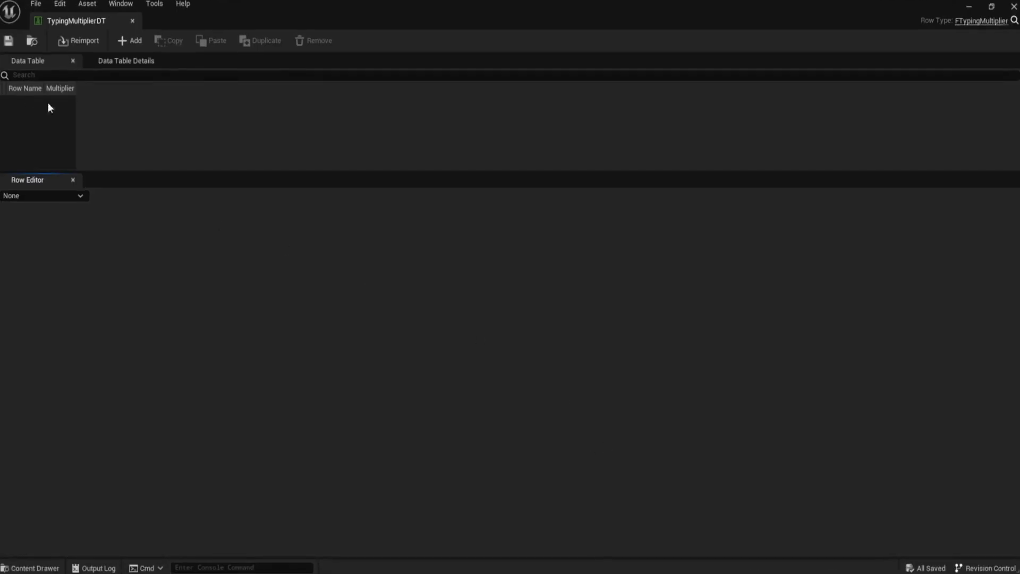
left_click(123, 40)
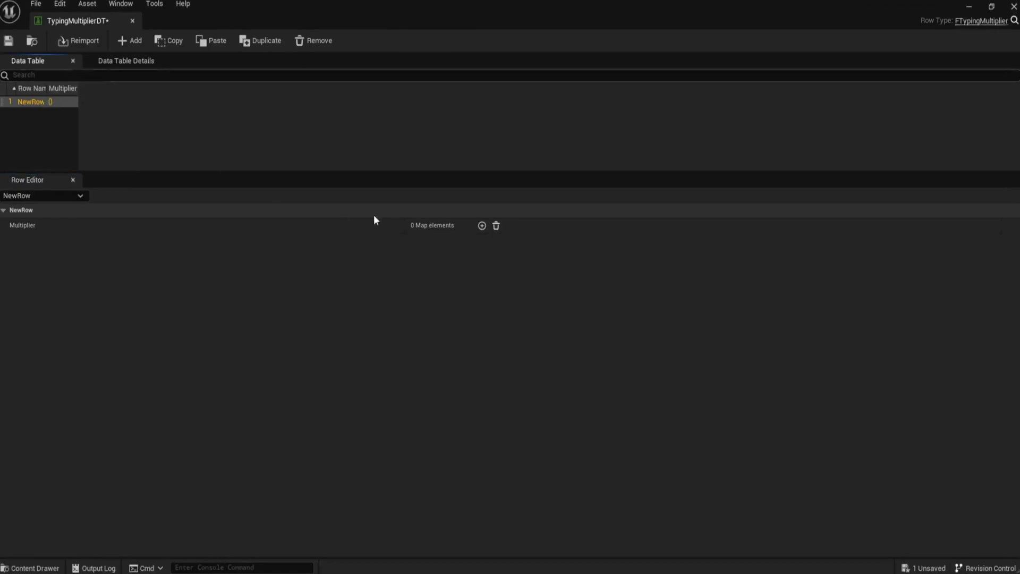
left_click(482, 225)
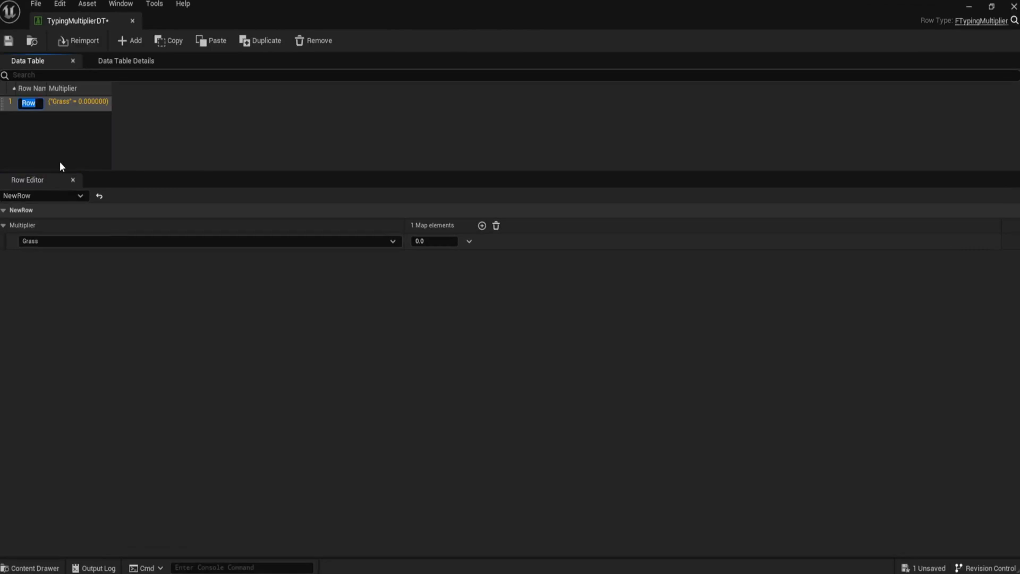
type("Grass")
key("Return")
left_click(435, 242)
type("1")
key("Return")
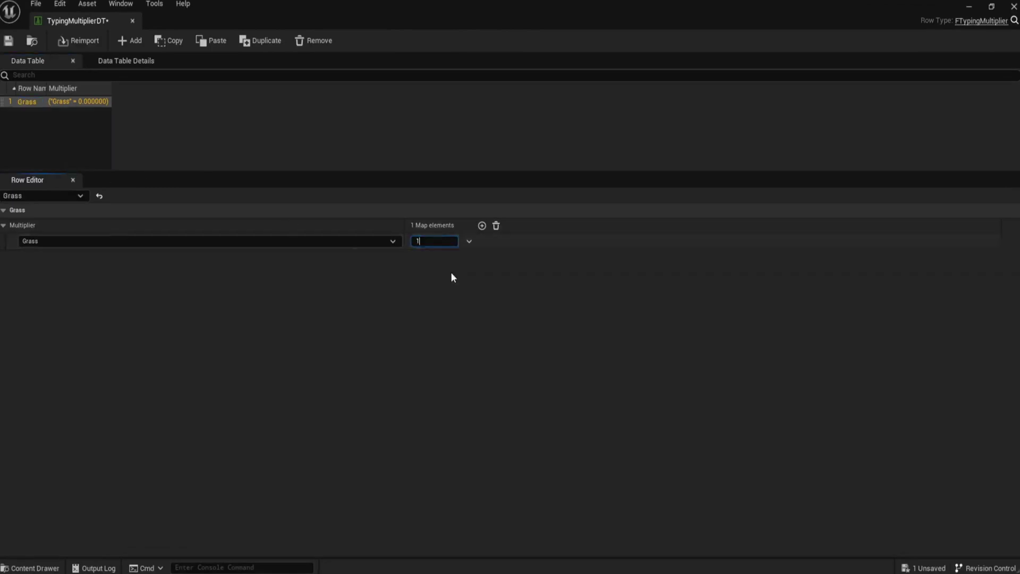
Step: Key the first two Multiplier entries to Fire and Water
left_click(482, 225)
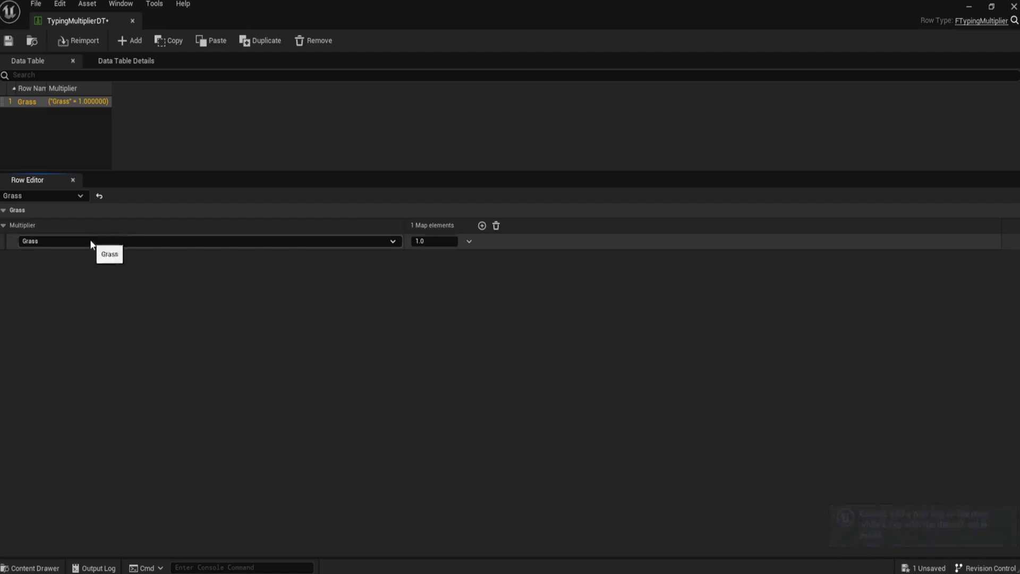
left_click(355, 240)
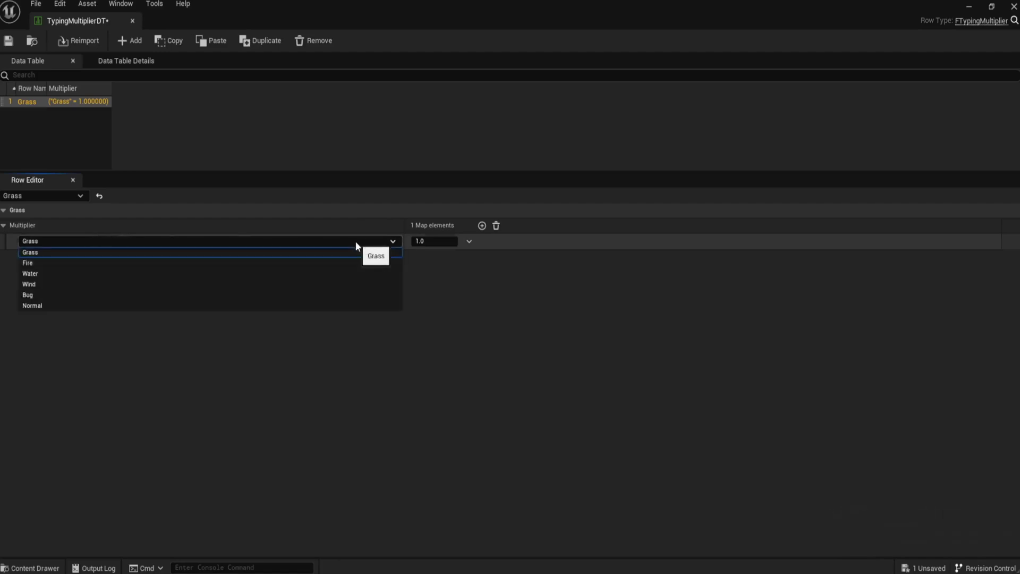
left_click(327, 266)
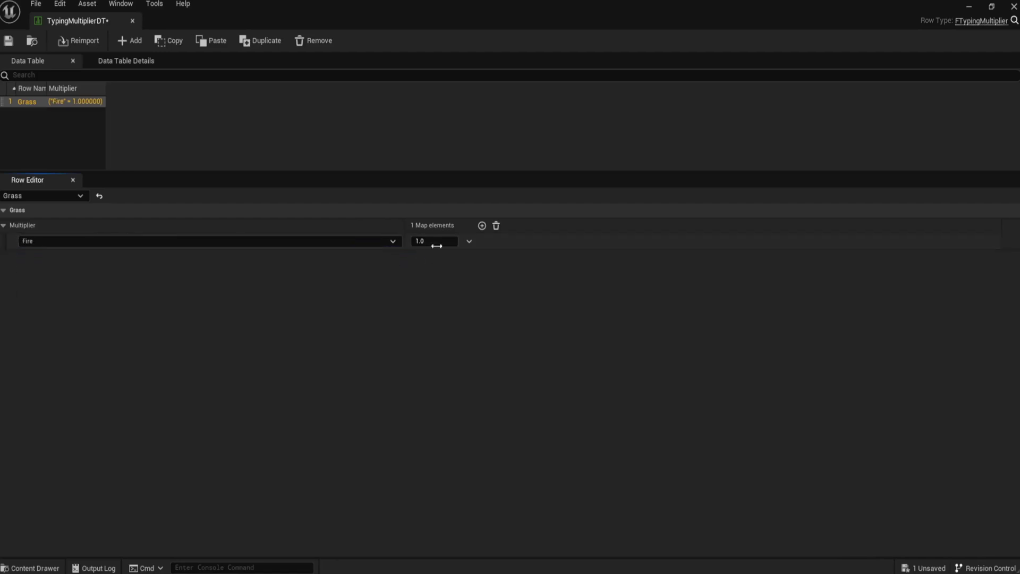
left_click(482, 225)
left_click(303, 257)
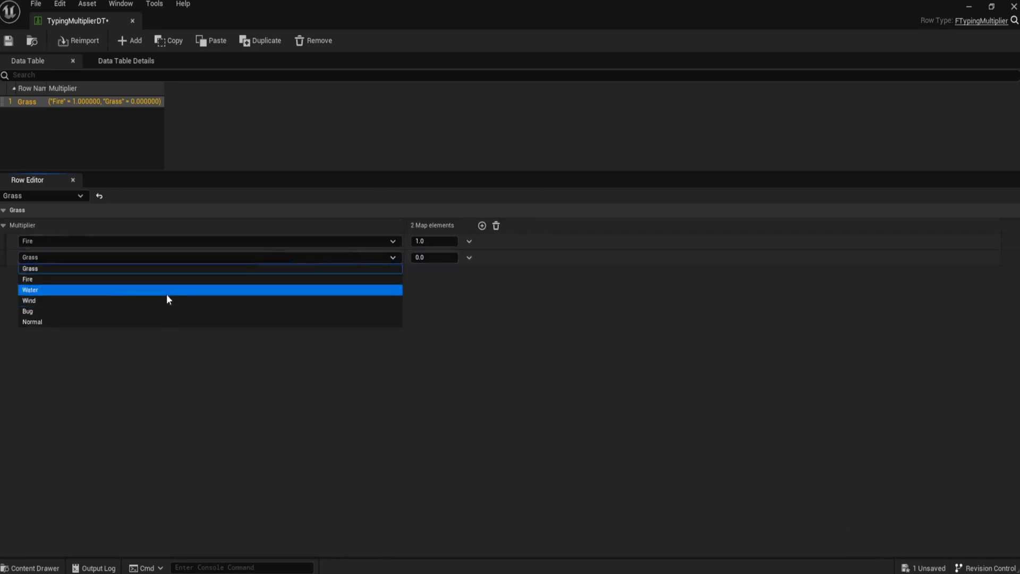
left_click(167, 295)
Step: Add a third entry keyed Wind and set the Water and Grass multipliers to 1
left_click(482, 226)
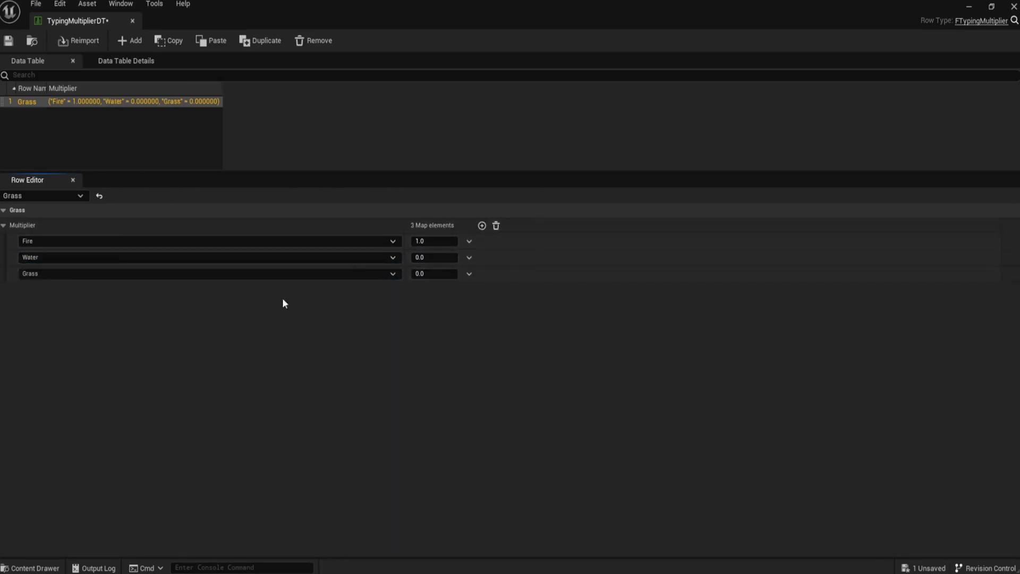
left_click(420, 273)
type("1")
left_click(420, 257)
type("1")
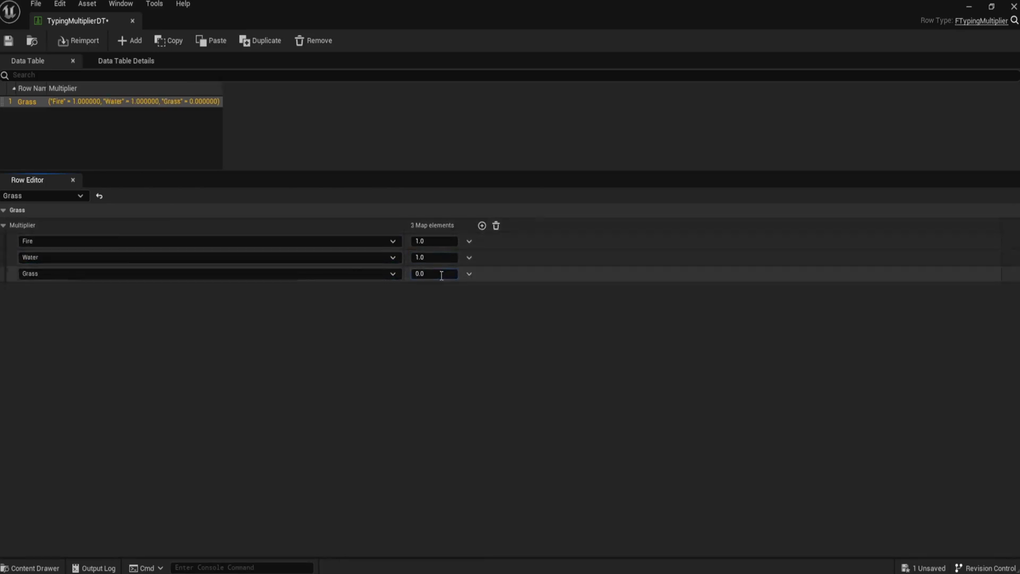
key("Return")
left_click(380, 274)
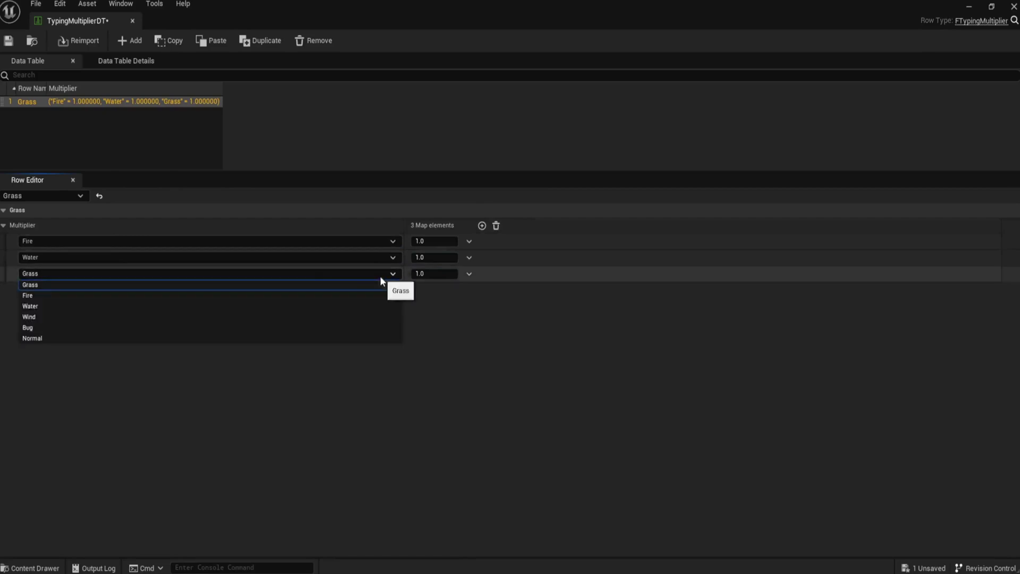
left_click(284, 321)
Step: Add fourth and fifth Multiplier entries keyed Bug and Normal
left_click(482, 226)
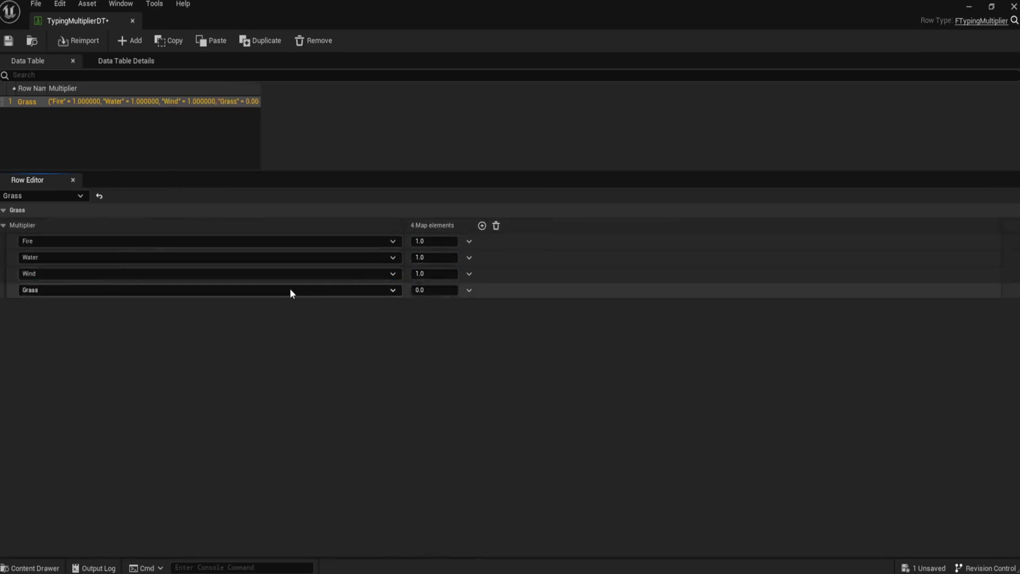
left_click(290, 288)
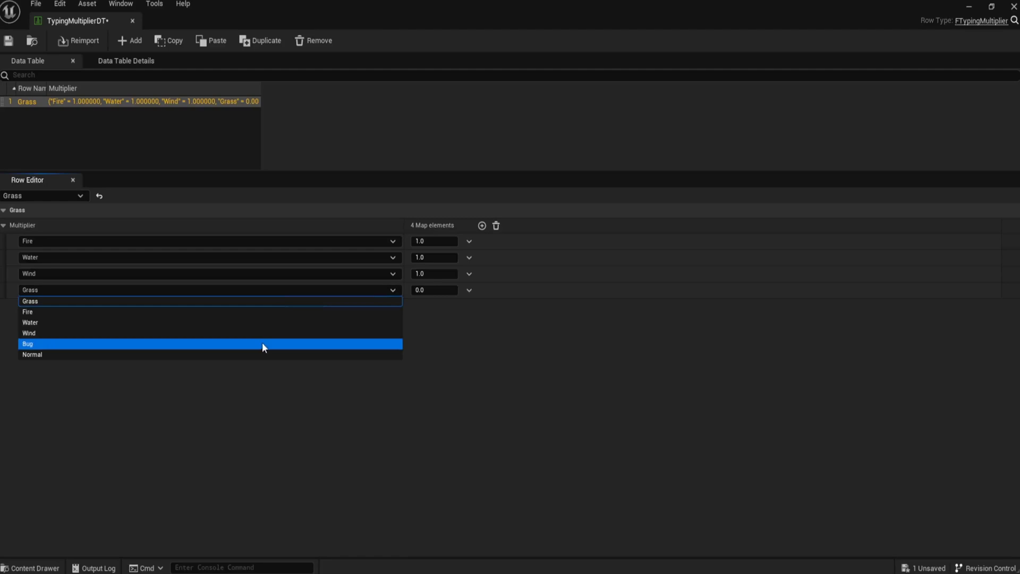
left_click(264, 335)
left_click(276, 293)
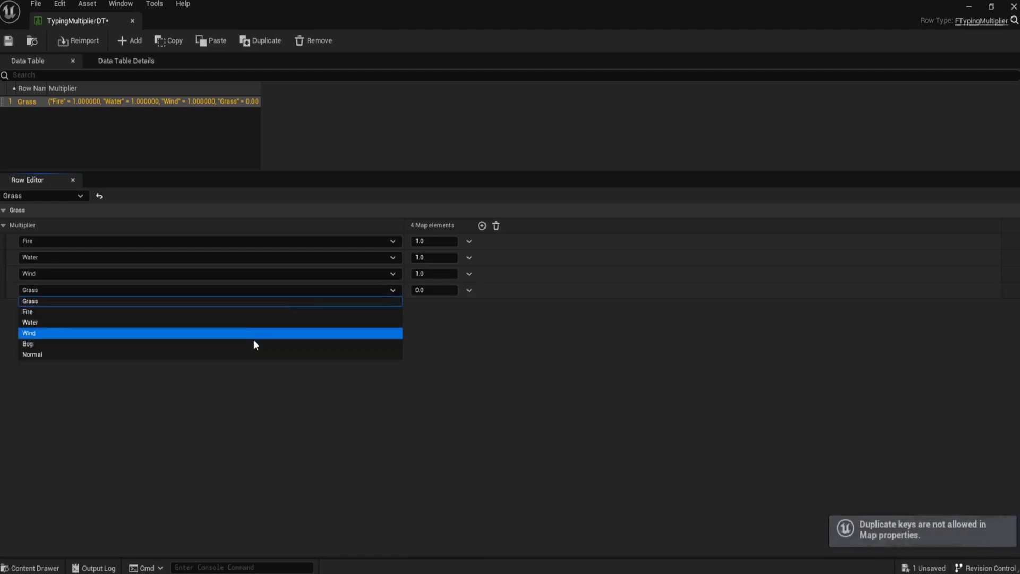
left_click(255, 343)
left_click(482, 226)
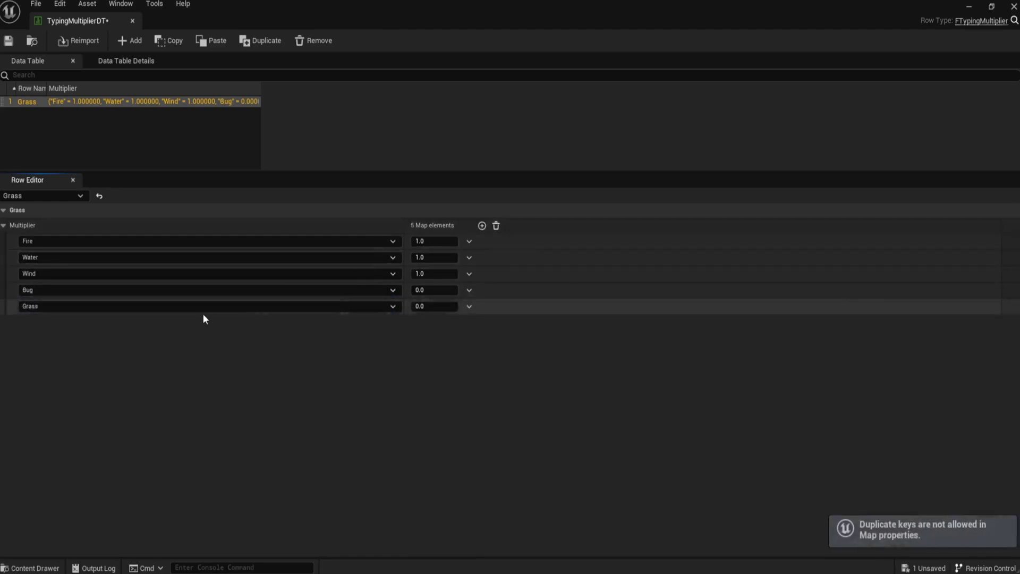
left_click(257, 308)
left_click(199, 367)
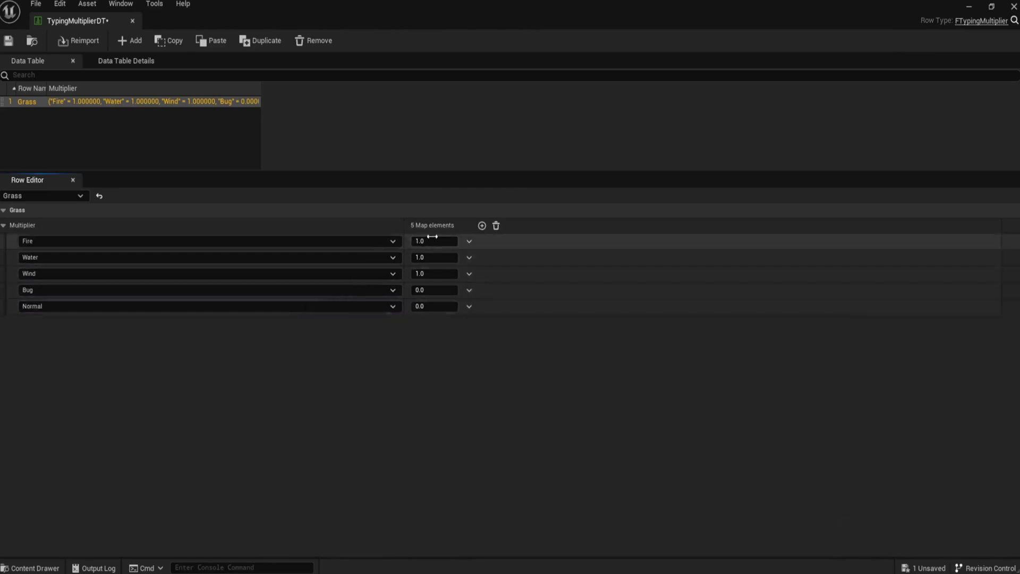
Step: Add a sixth Grass entry and set the Bug, Normal and Grass multipliers to 1
left_click(482, 225)
left_click(434, 322)
type("1")
left_click(434, 306)
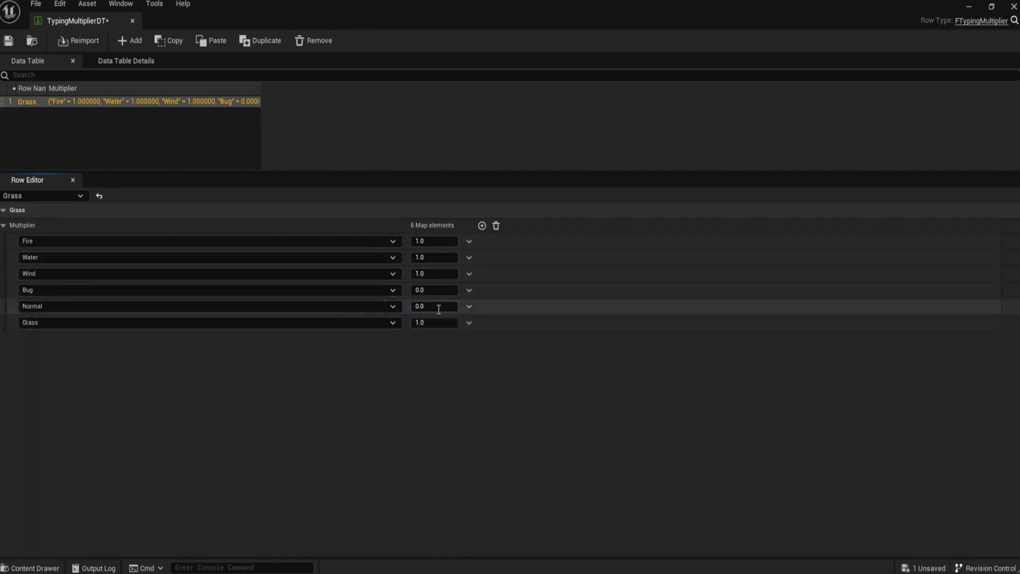
type("1")
left_click(434, 290)
type("1")
left_click(405, 366)
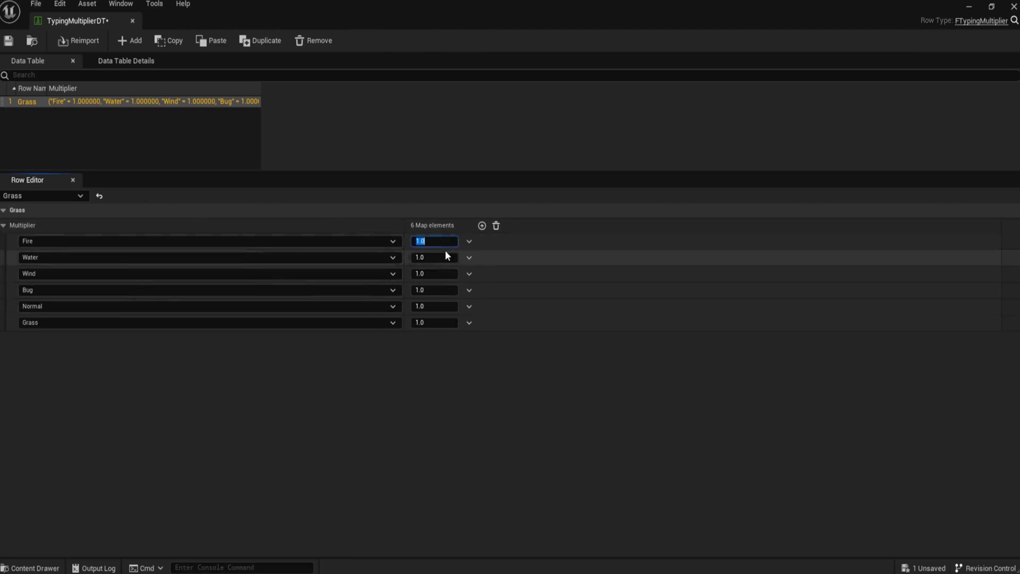
Step: Set Grass's multipliers to Fire 0.5, Water 2.0 and Bug 1.5, then add a new row
type("2")
left_click(434, 258)
type("2")
left_click(437, 242)
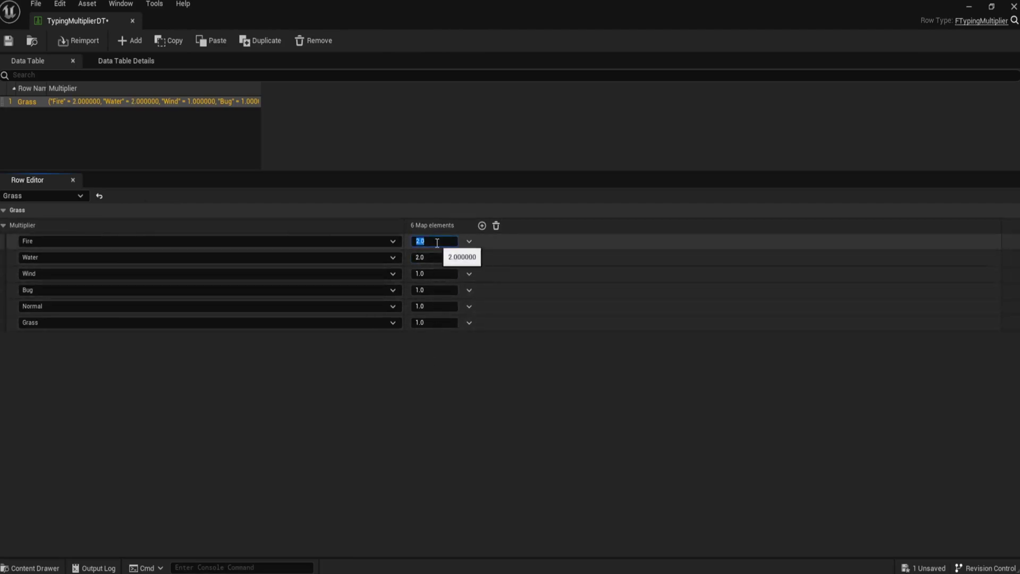
type("0.5")
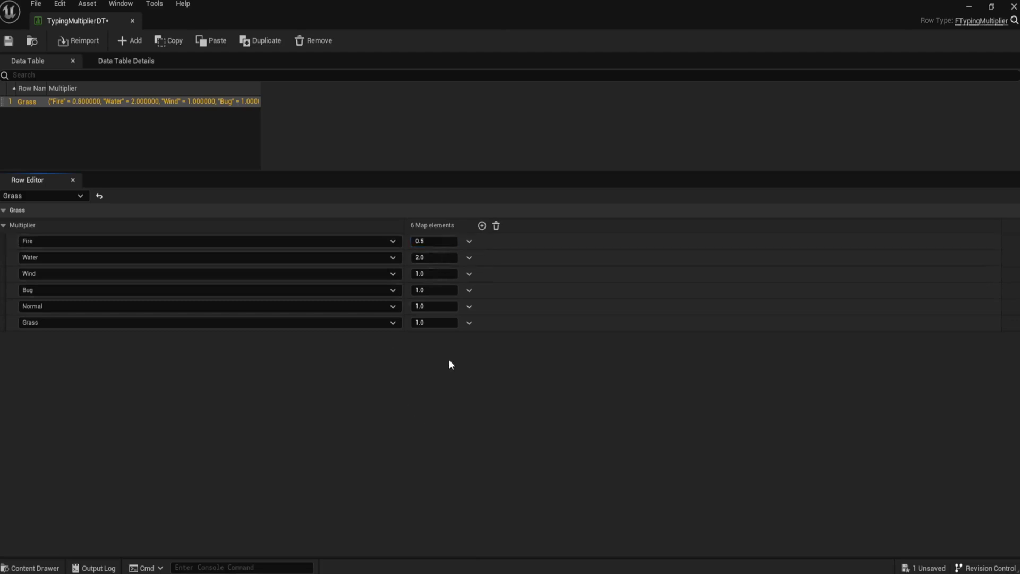
left_click(434, 289)
type("1")
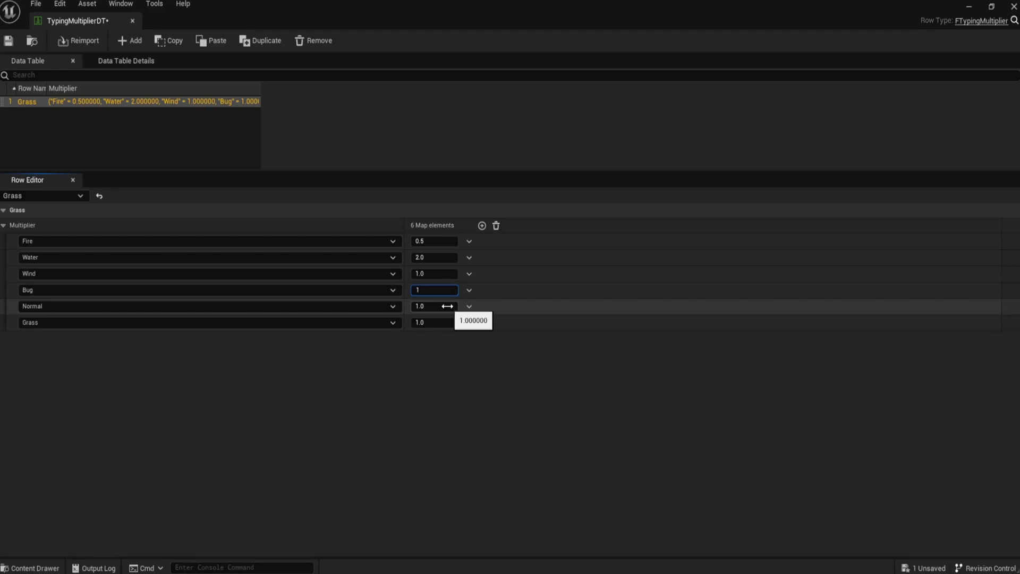
type(".5")
key("Return")
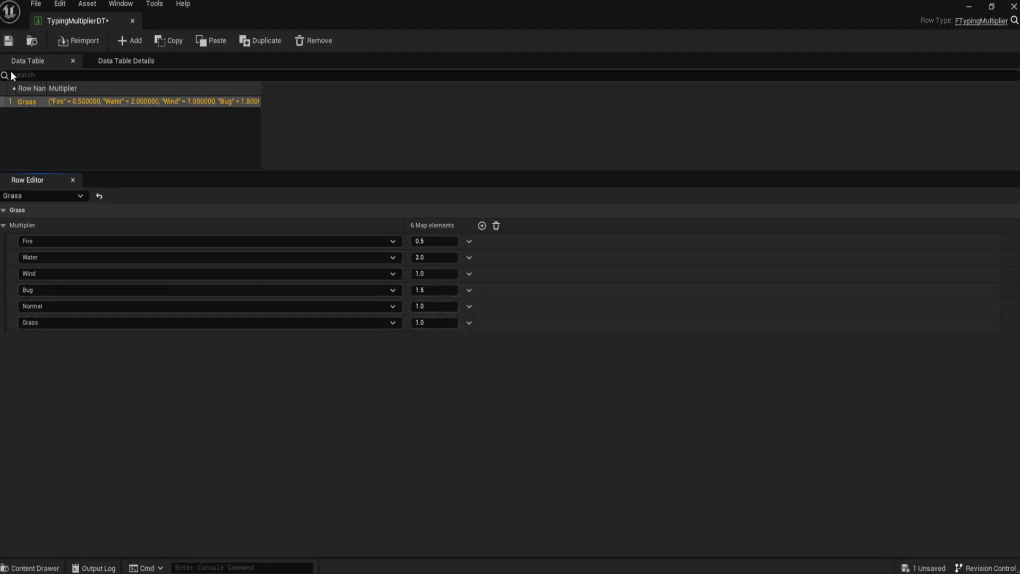
left_click(129, 41)
Step: Name the new row Fire and key its first Multiplier entry to Fire
type("F")
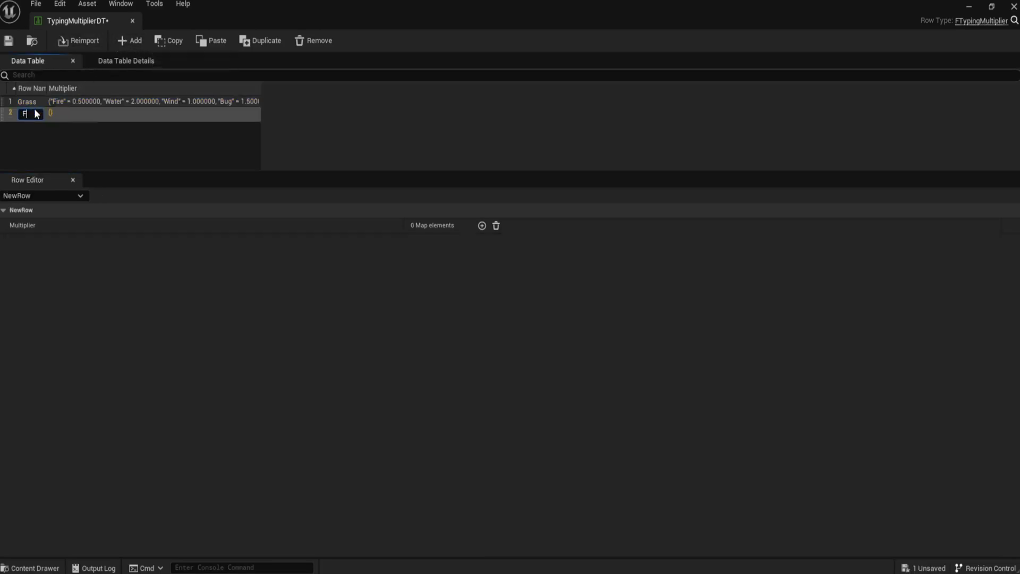
type("ire")
key("Return")
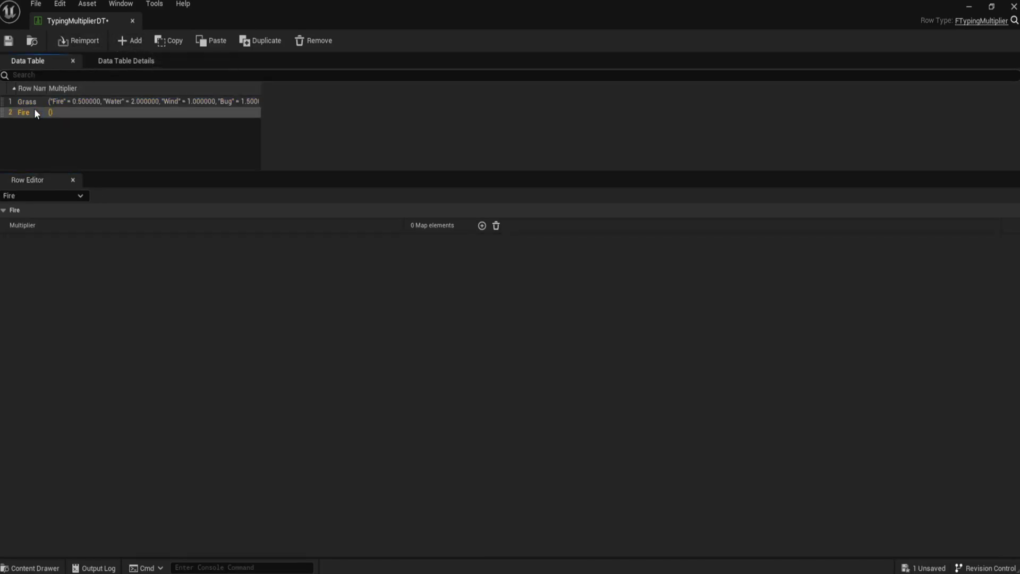
left_click(483, 226)
left_click(226, 241)
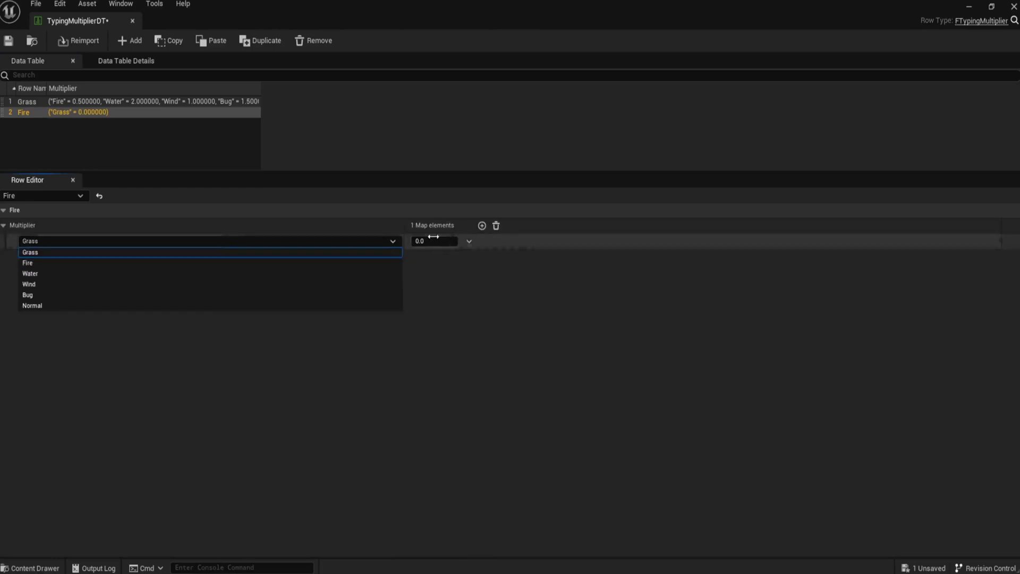
left_click(483, 225)
left_click(483, 225)
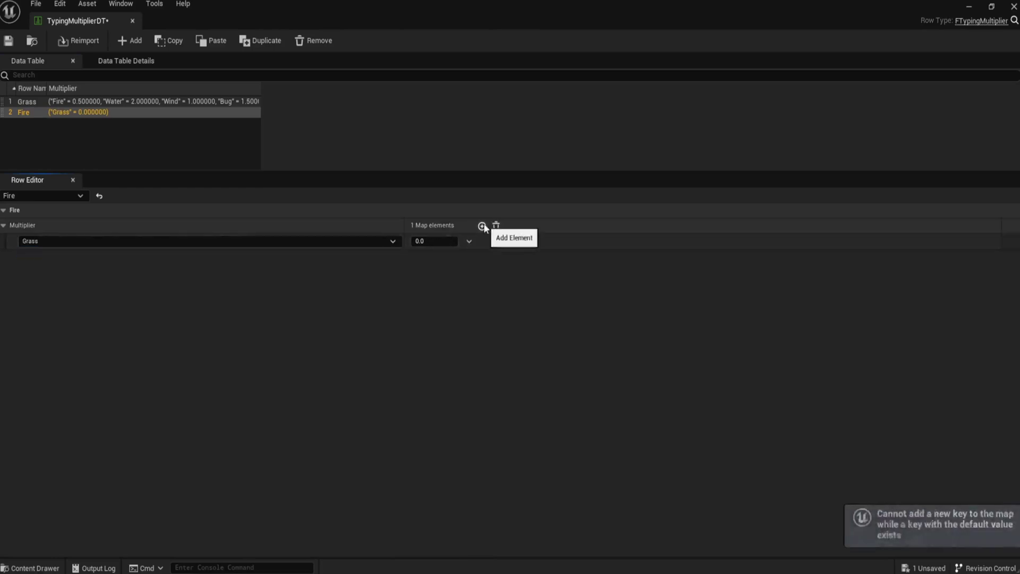
left_click(351, 241)
left_click(325, 262)
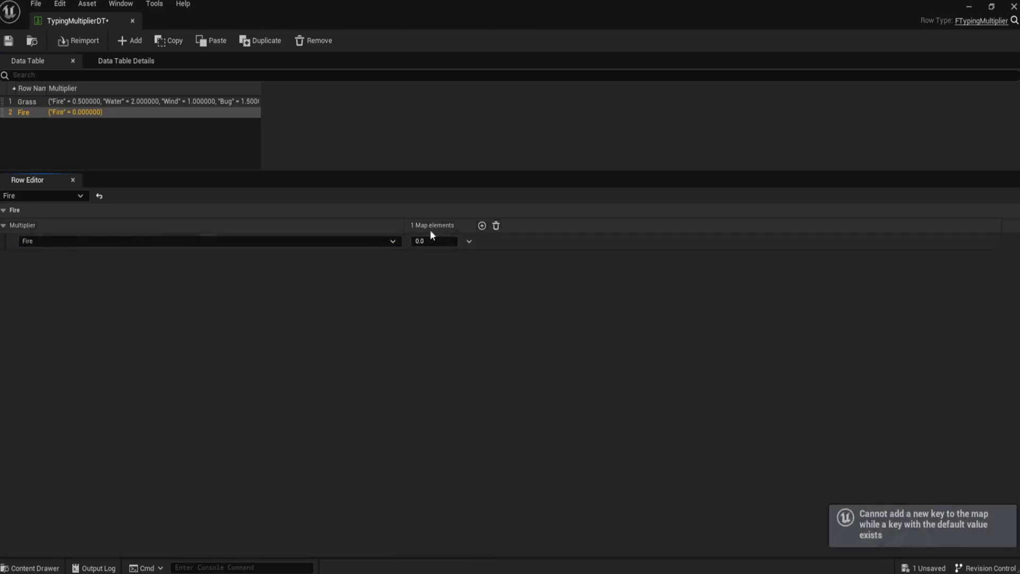
Step: Add Multiplier entries keyed Water and Wind plus a fourth entry, then open the Content Drawer
left_click(482, 226)
left_click(282, 258)
left_click(266, 279)
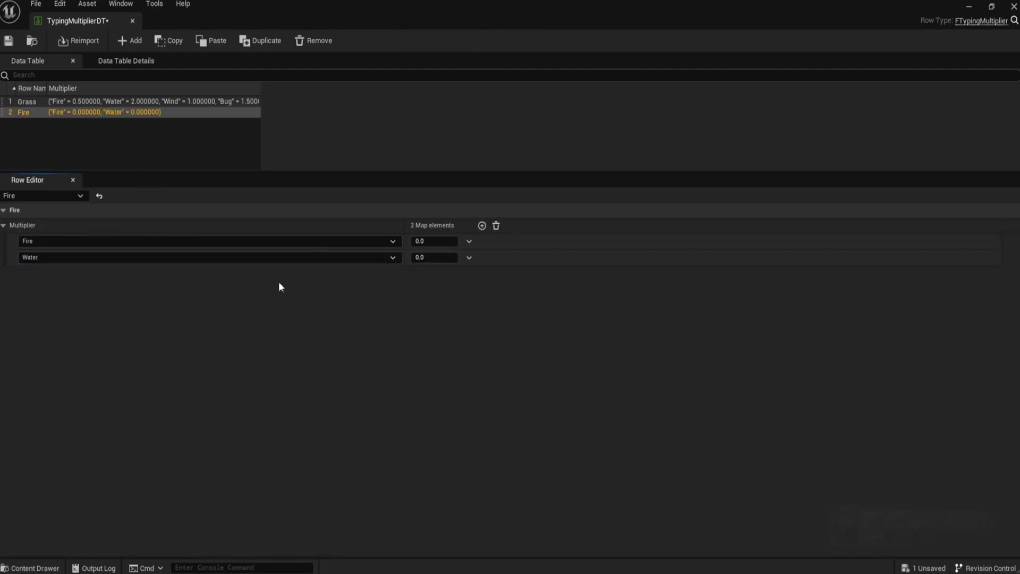
left_click(482, 225)
left_click(279, 274)
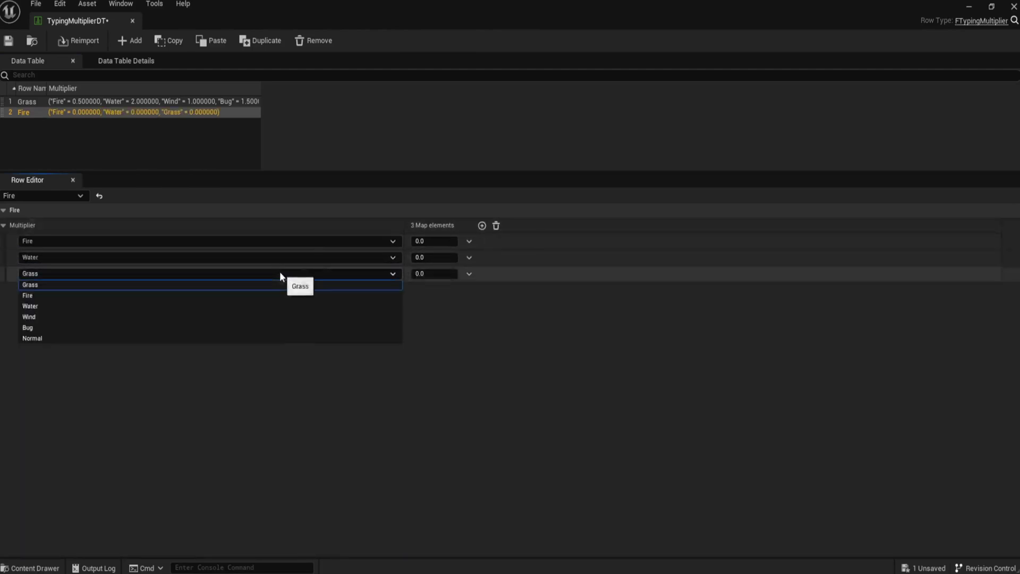
left_click(206, 317)
left_click(482, 225)
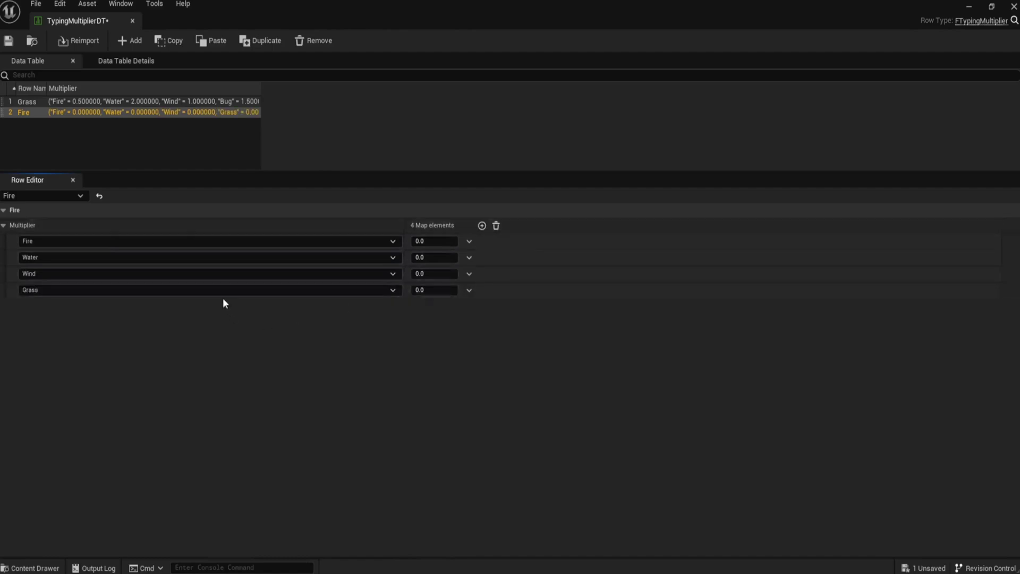
left_click(24, 565)
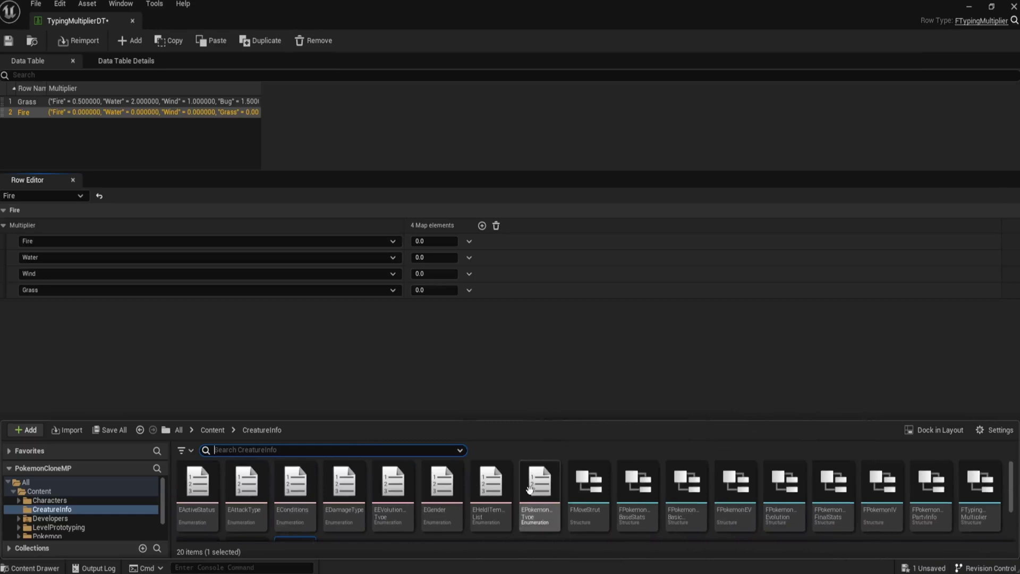
Step: Open EPokemonType, add an enumerator, drag it to the top and name it None
double_click(547, 502)
left_click(70, 43)
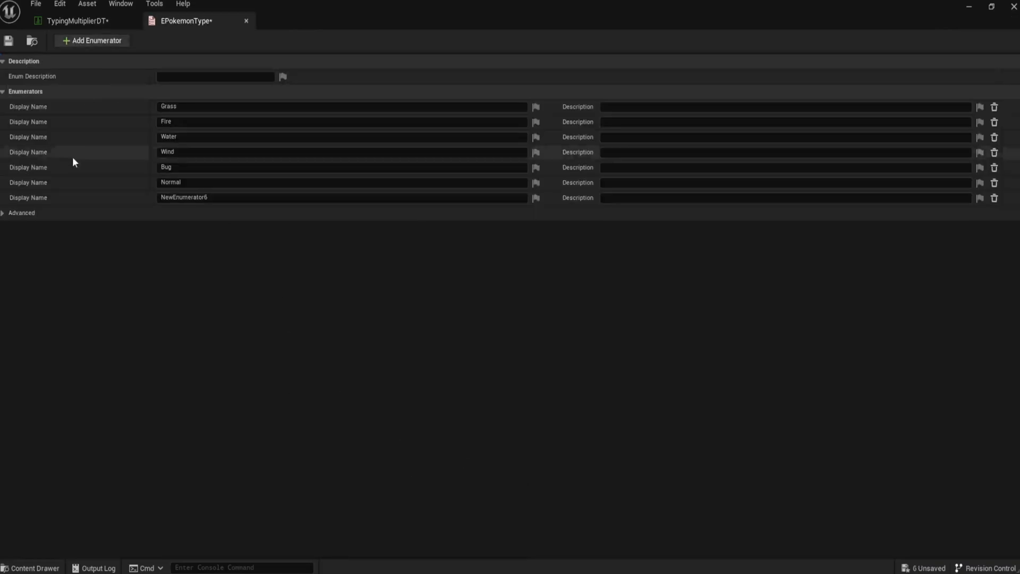
left_click_drag(8, 198, 9, 107)
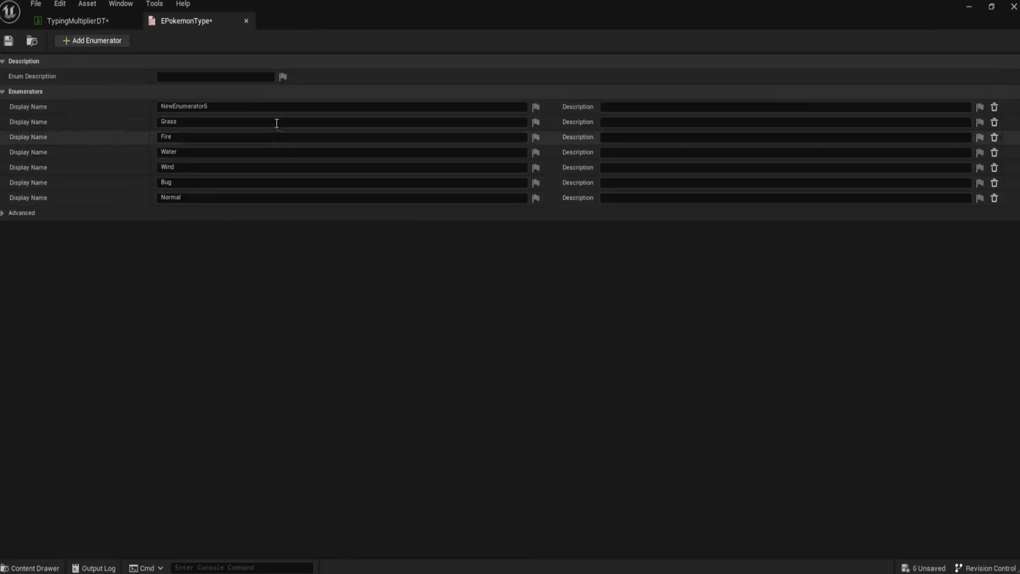
left_click(282, 107)
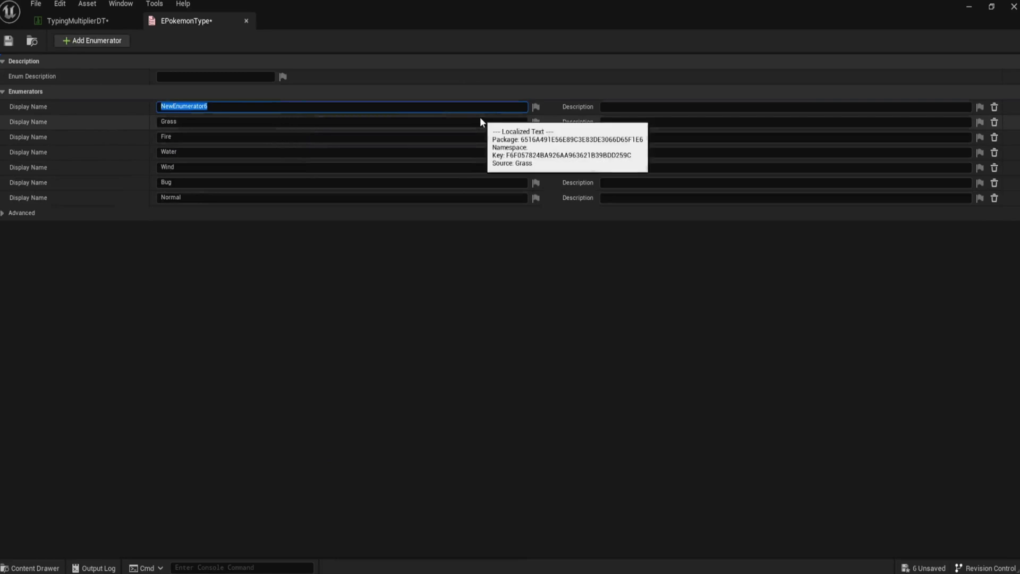
type("None")
key("Return")
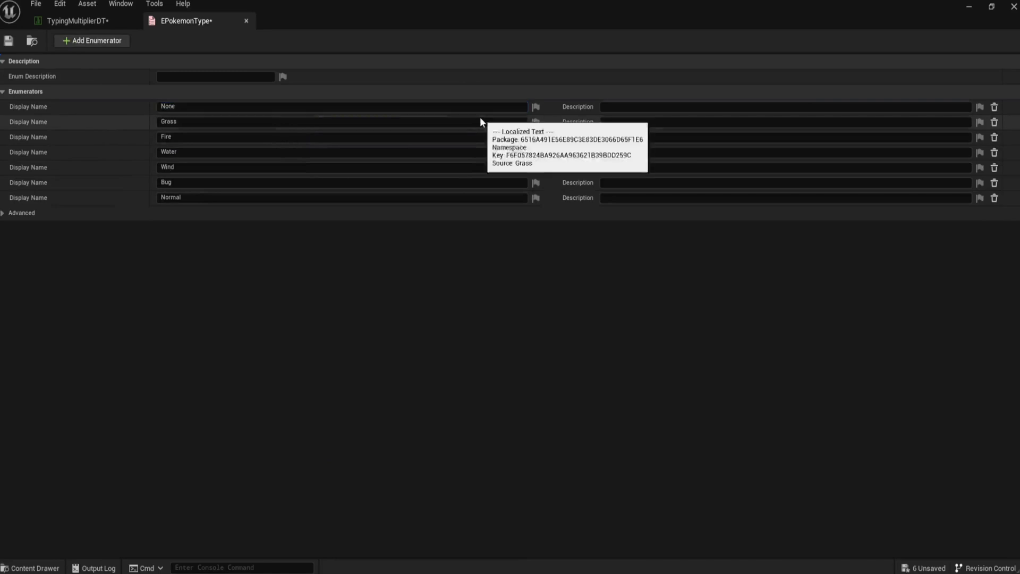
Step: Save the EPokemonType enum and return to the Grass row in TypingMultiplierDT
left_click(8, 41)
left_click(66, 20)
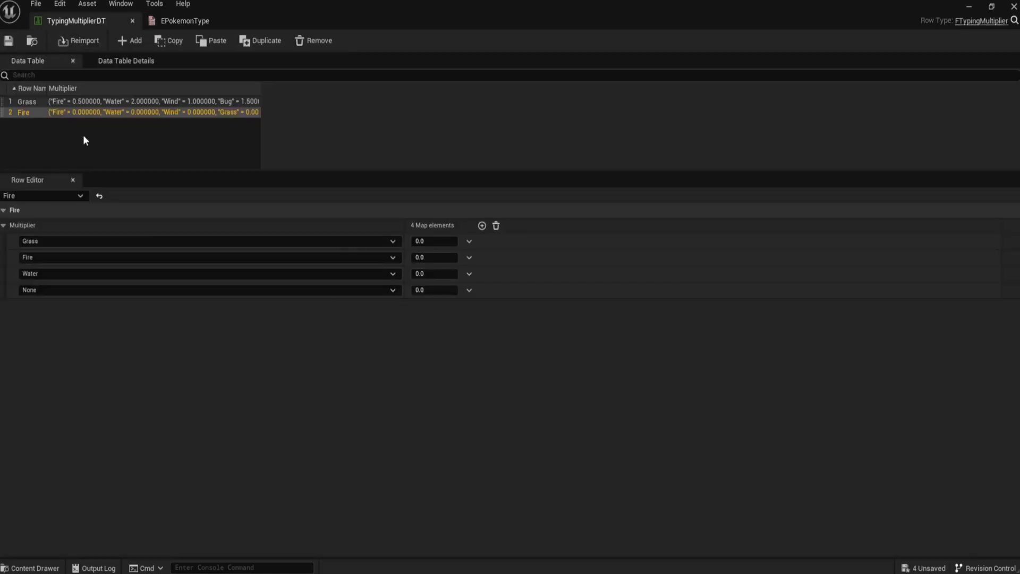
left_click(135, 242)
left_click(133, 253)
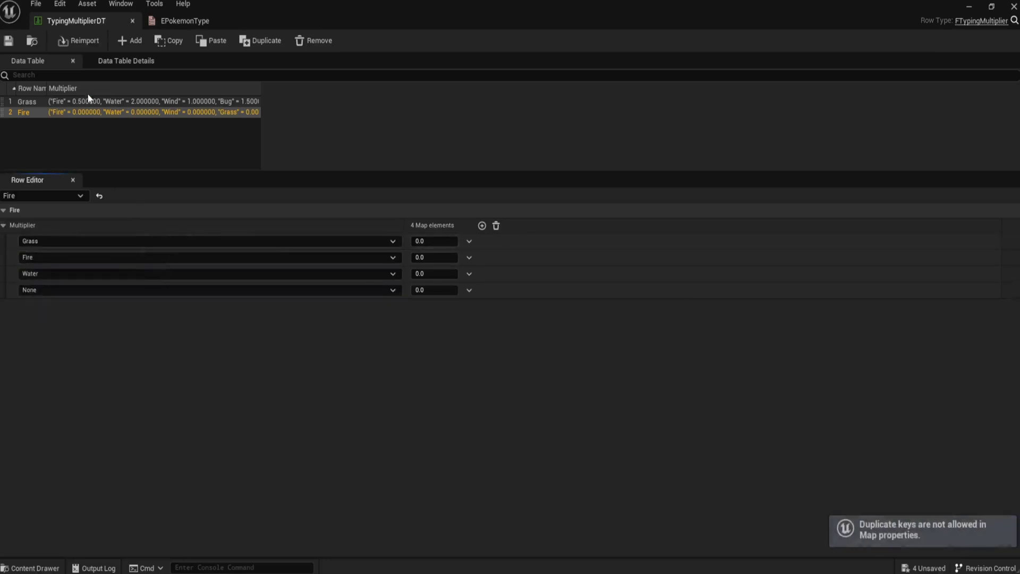
left_click(85, 101)
Step: Set the Grass row's last multiplier key to Normal, leaving the Grass and Wind keys unchanged
left_click(133, 241)
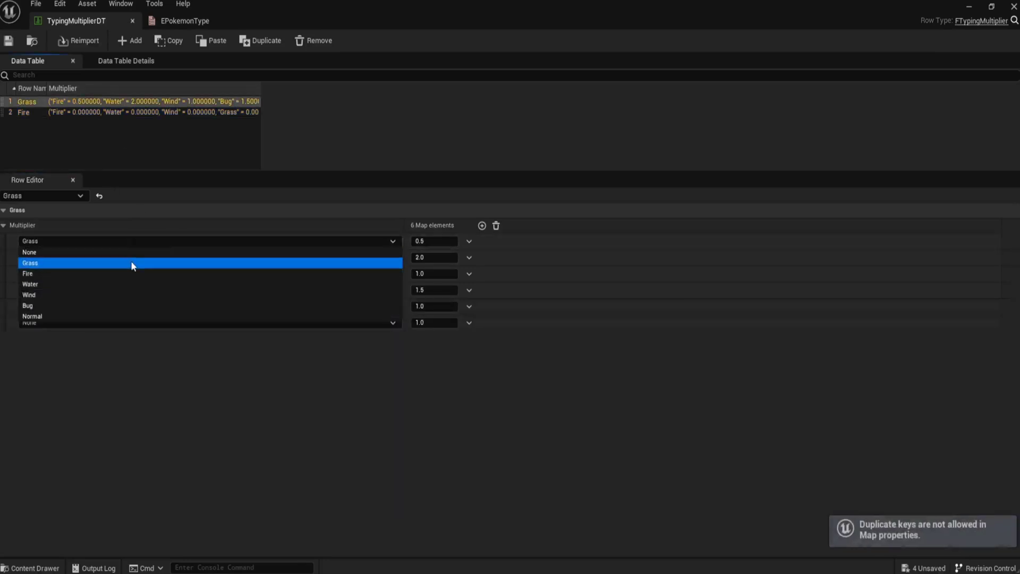
left_click(191, 376)
left_click(193, 322)
left_click(139, 396)
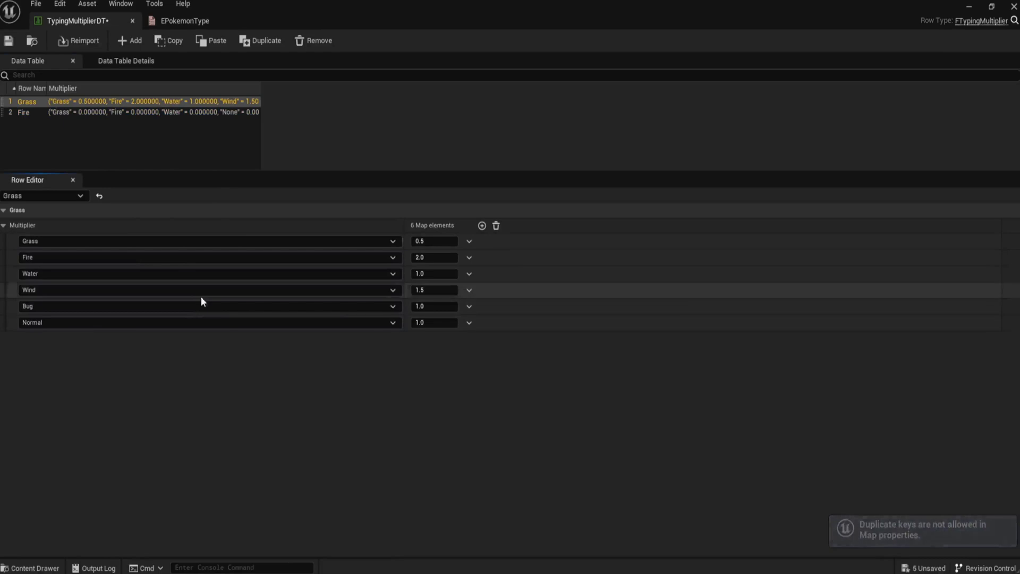
left_click(182, 242)
left_click(180, 271)
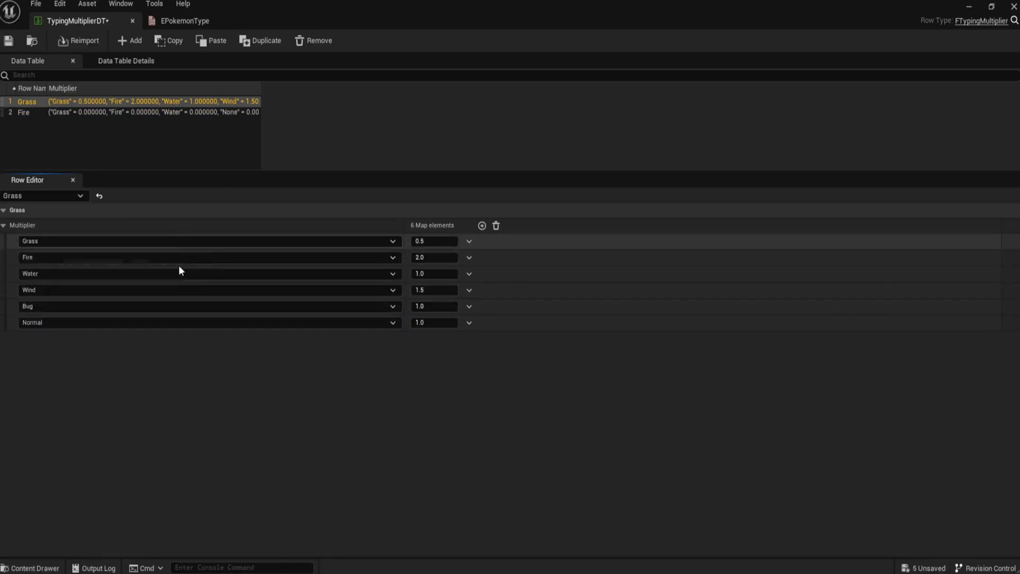
left_click(174, 293)
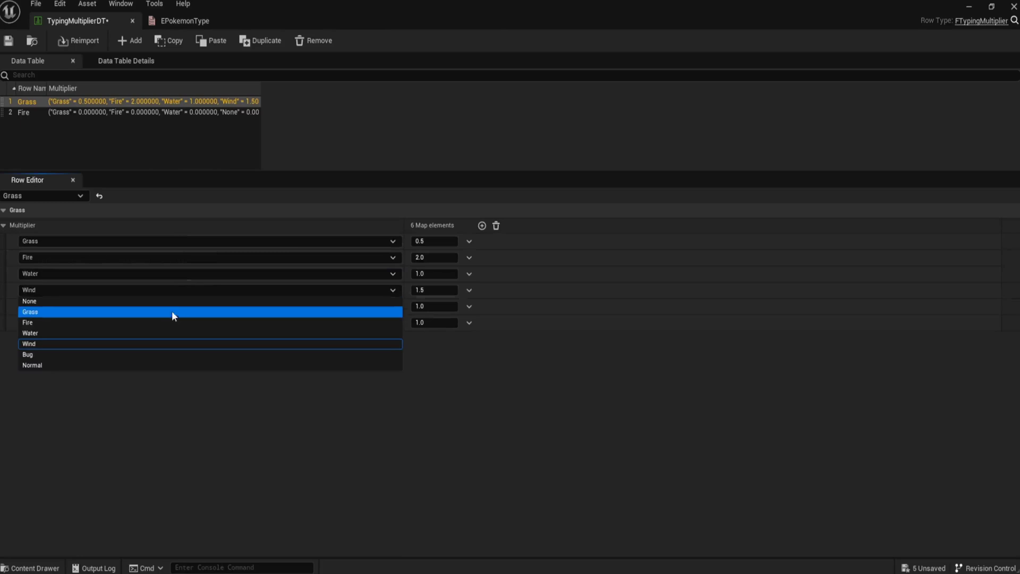
left_click(145, 401)
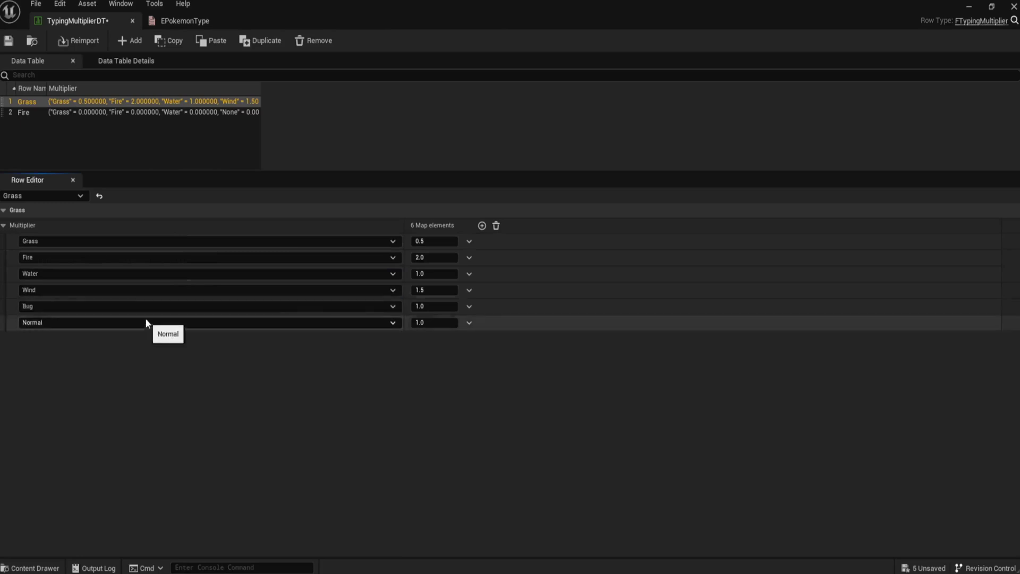
left_click(53, 113)
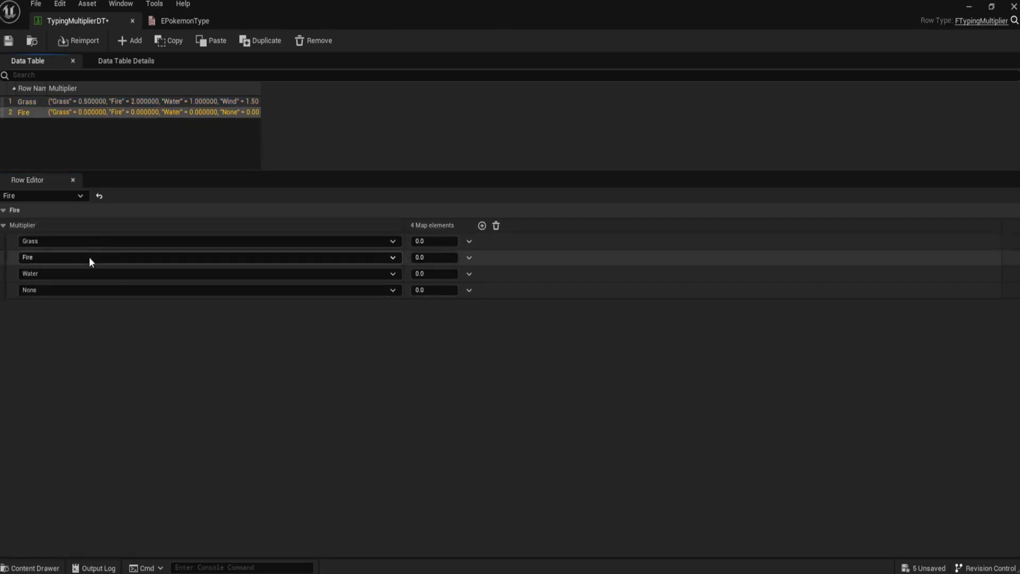
Step: Set the Fire row's fourth key to Wind and add Bug and Normal as fifth and sixth keys
left_click(82, 291)
left_click(74, 332)
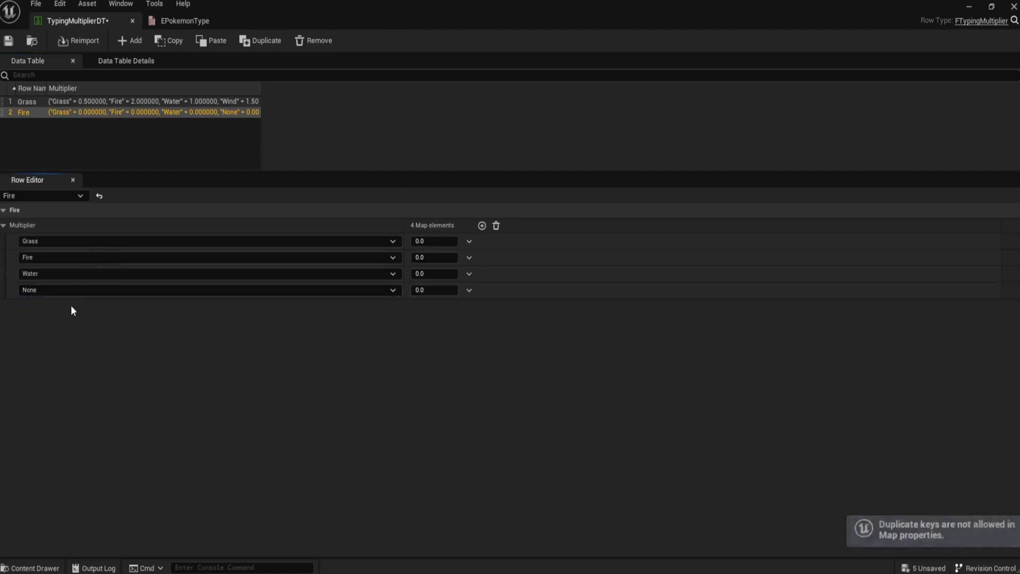
left_click(74, 290)
left_click(79, 343)
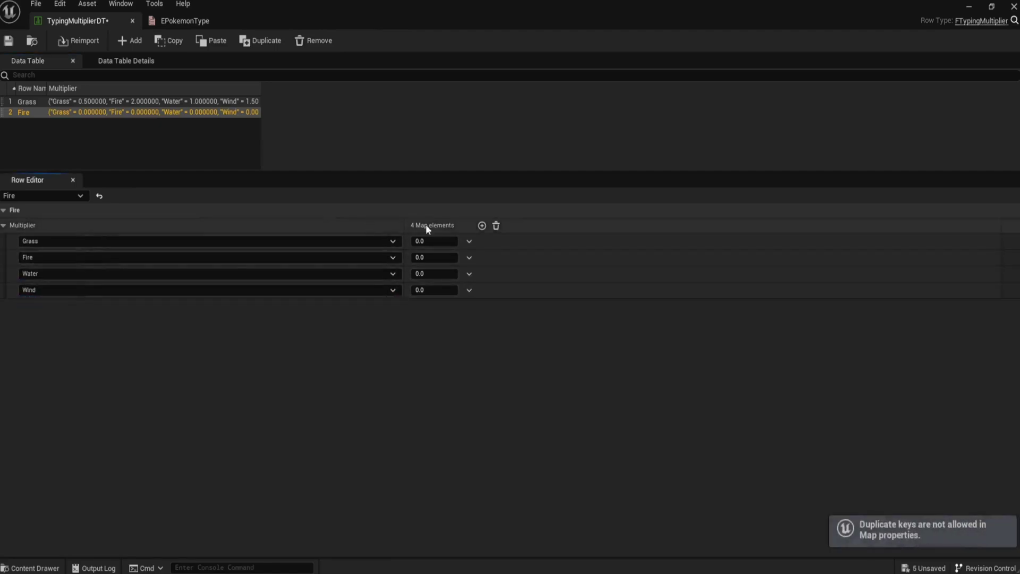
left_click(482, 225)
left_click(209, 306)
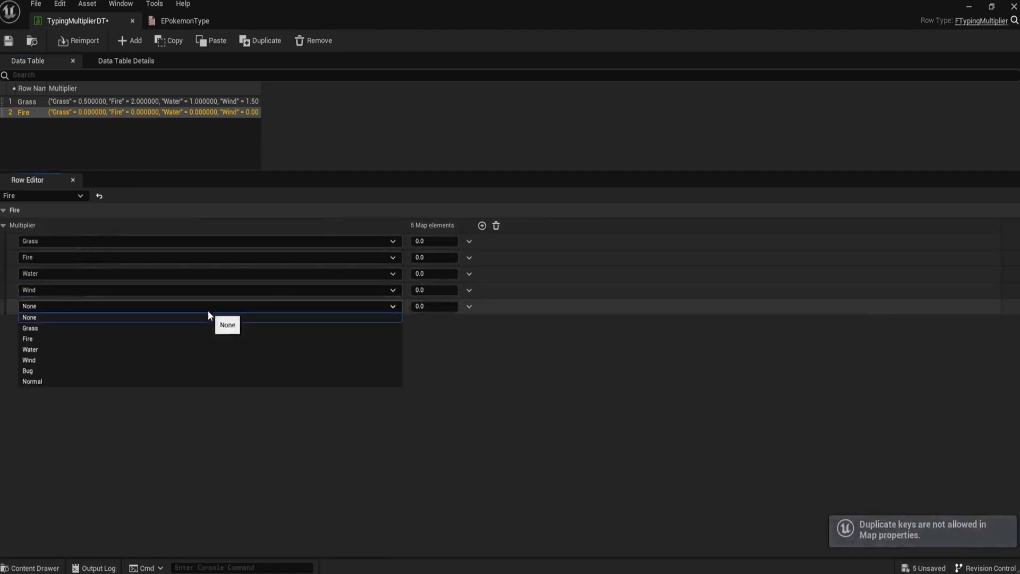
left_click(150, 371)
left_click(482, 225)
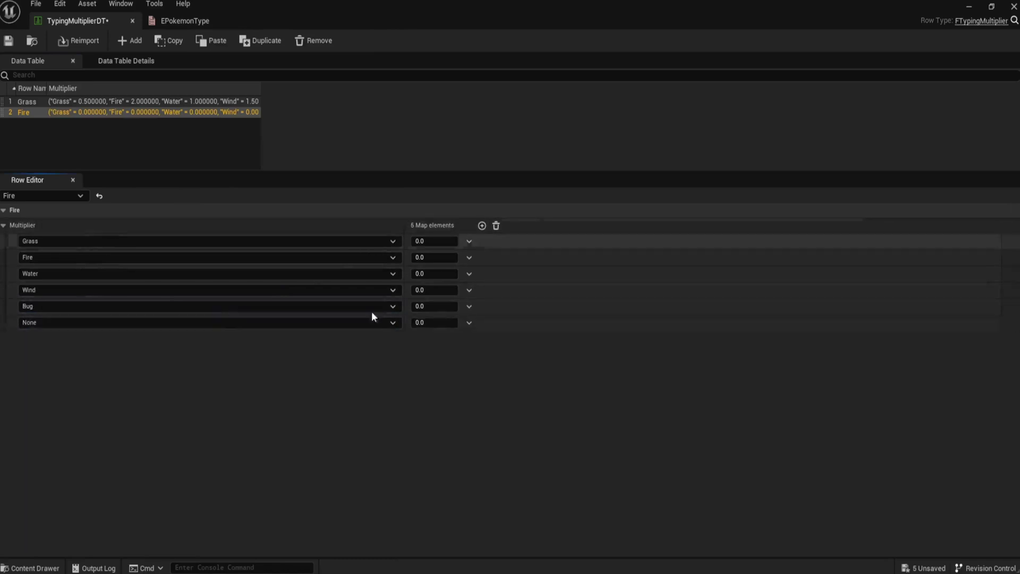
left_click(222, 324)
left_click(188, 397)
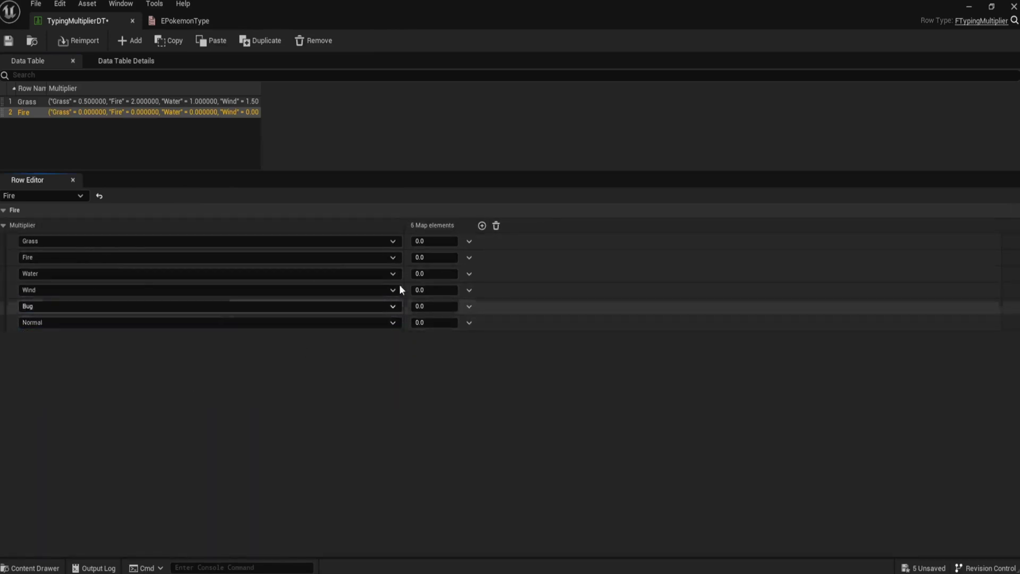
Step: Enter the Fire multipliers: Grass 2.0, Fire 1.0, Water 0.5, Wind 1.0, Bug 2.0, Normal 1.0
type("2")
left_click(434, 258)
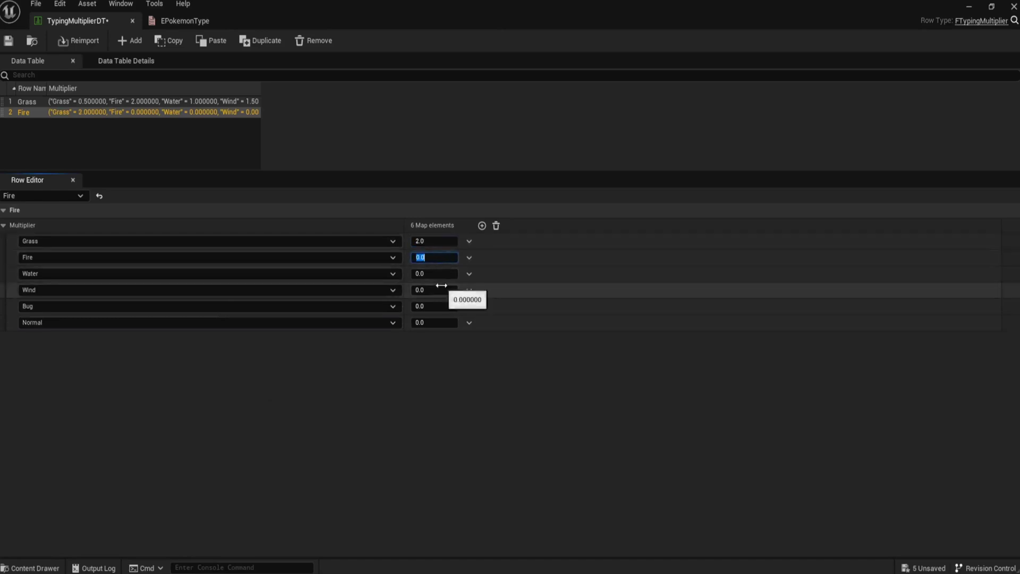
type("1")
key("Return")
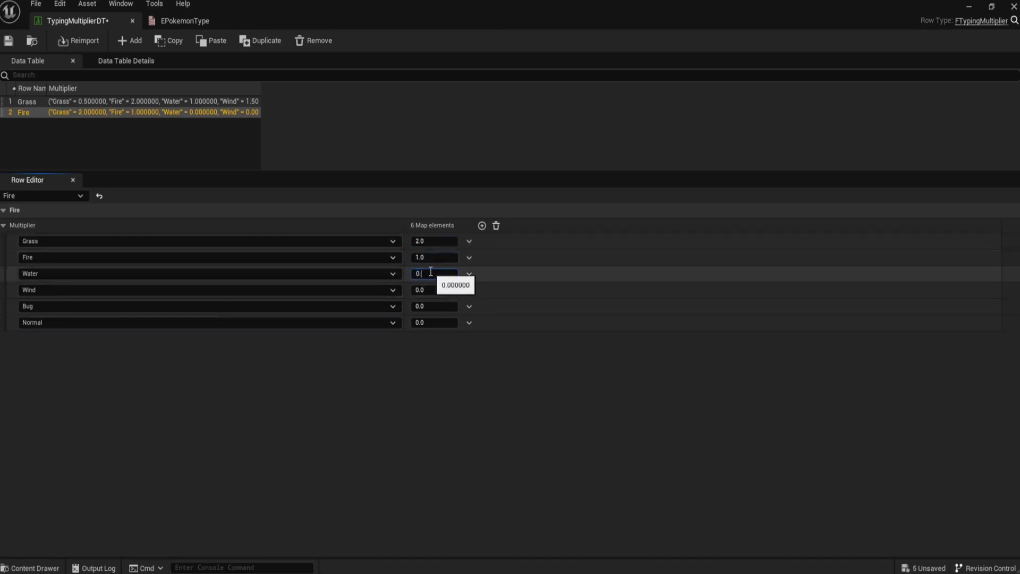
left_click(430, 272)
type("0.5")
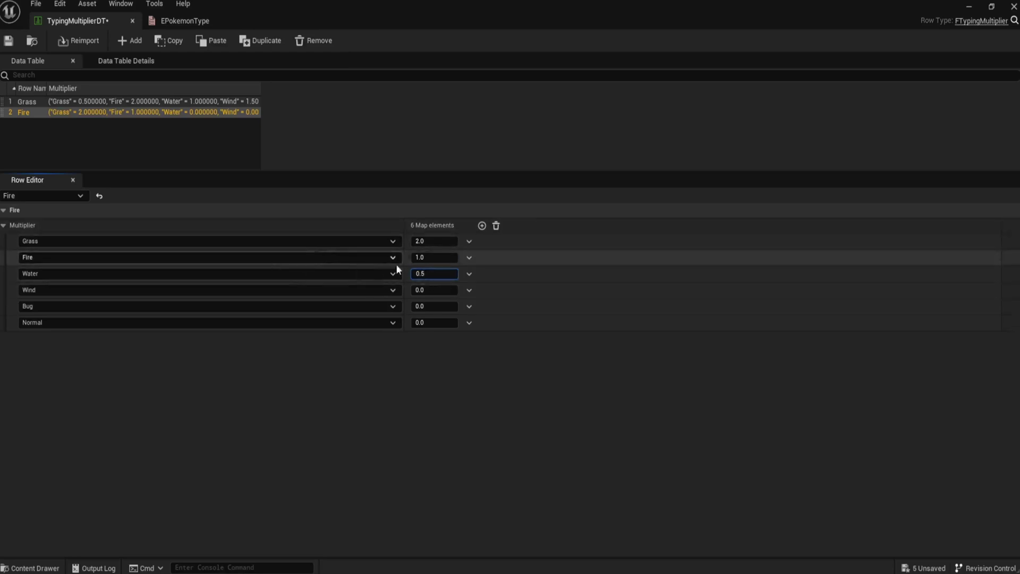
left_click(423, 289)
type("1")
left_click(436, 310)
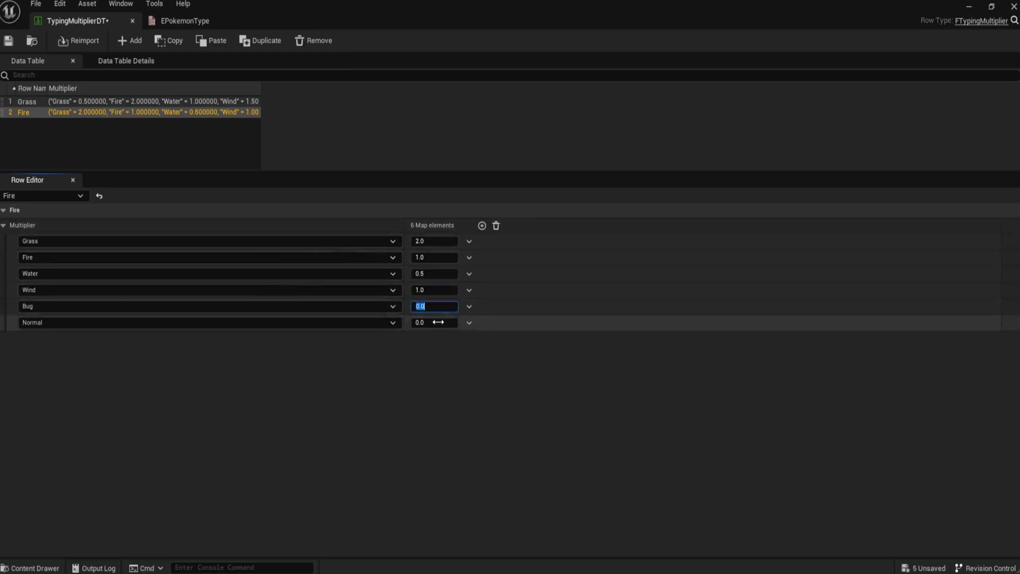
type("2")
left_click(438, 323)
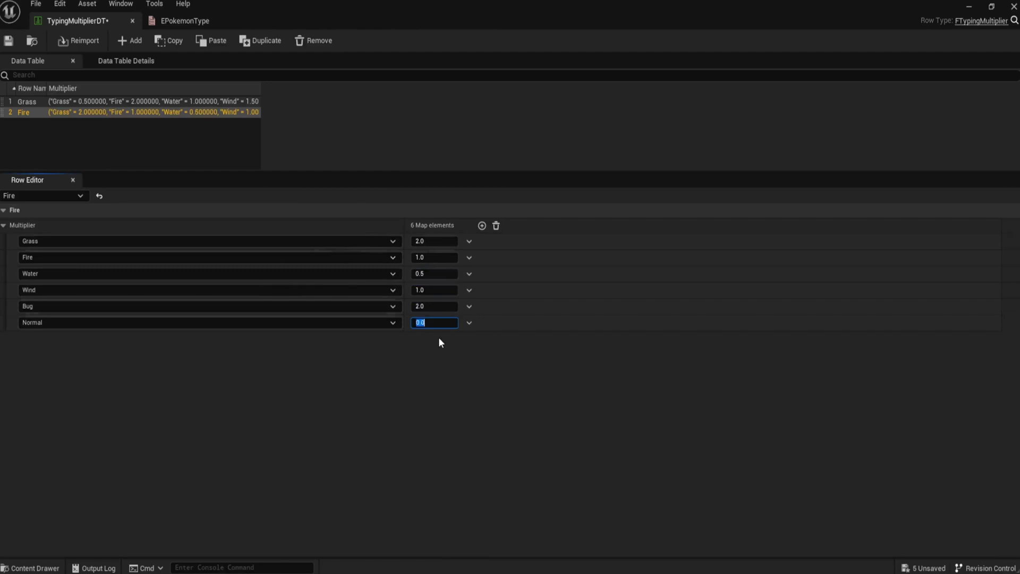
type("12")
key("BackSpace")
key("Return")
Step: Change the Grass row to Grass 1.0, Fire 0.5, Water 2.0, Bug 1.5 and save TypingMultiplierDT
left_click(81, 101)
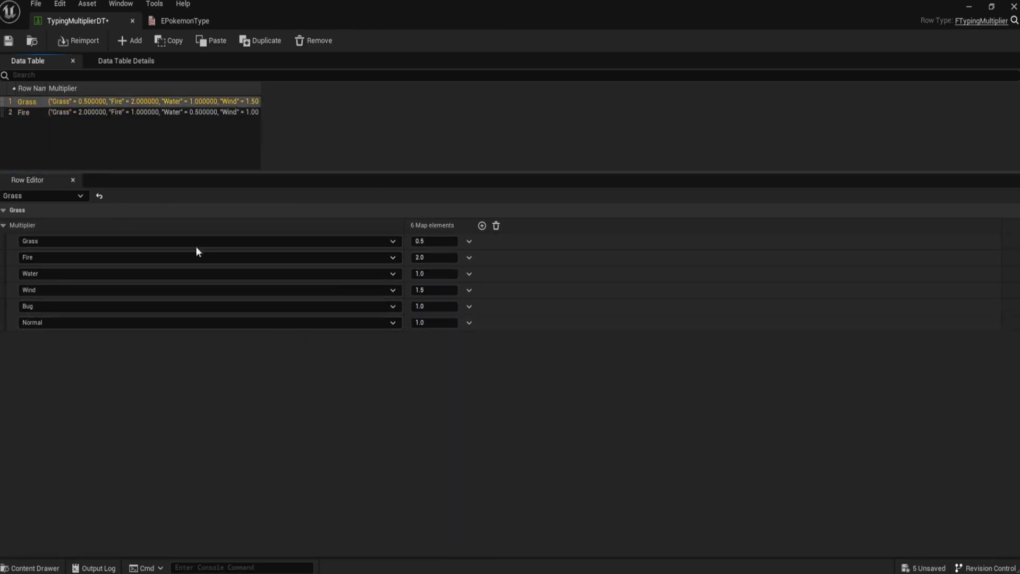
left_click(428, 242)
left_click(434, 257)
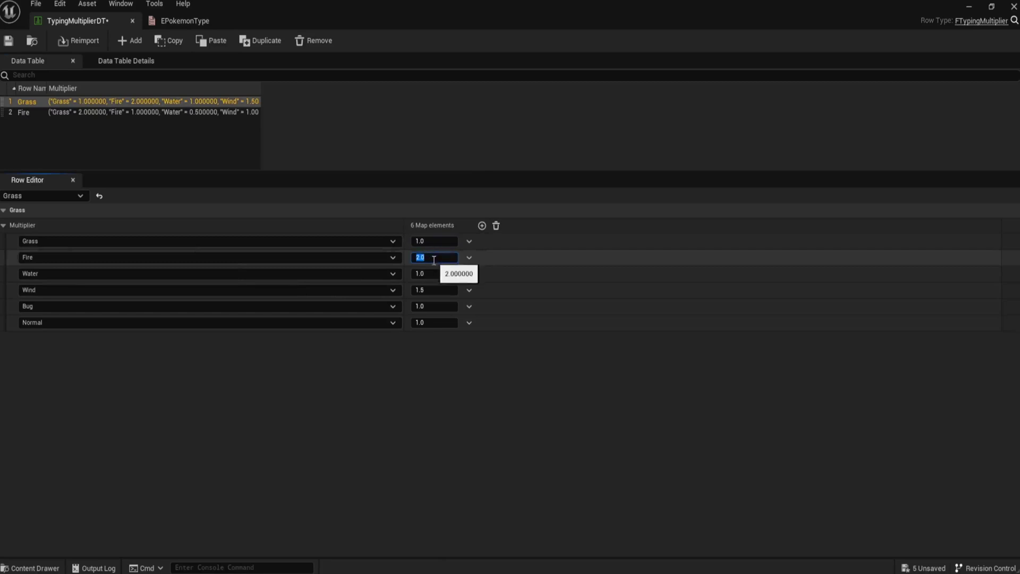
type("0.5")
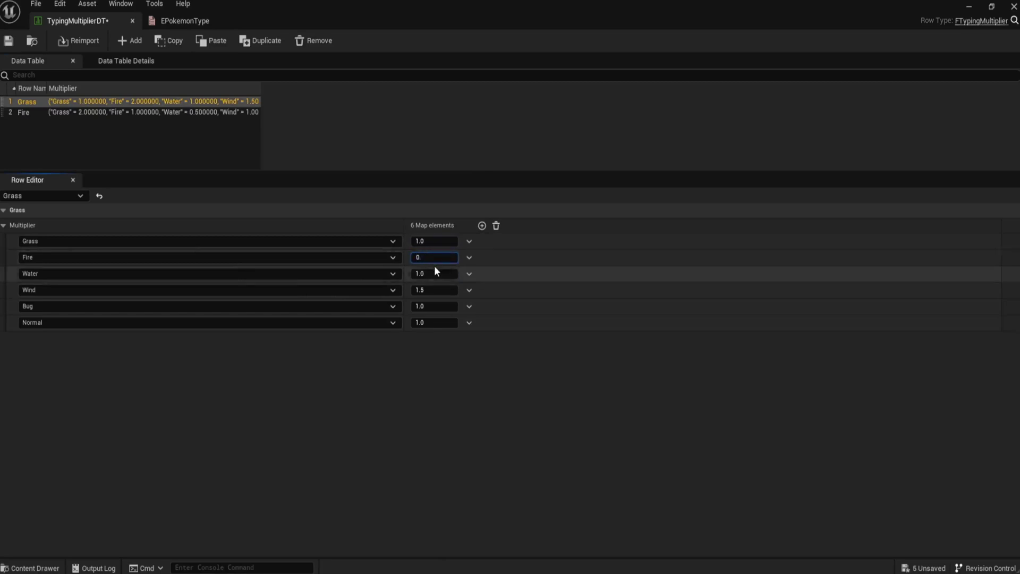
left_click(433, 274)
type("2")
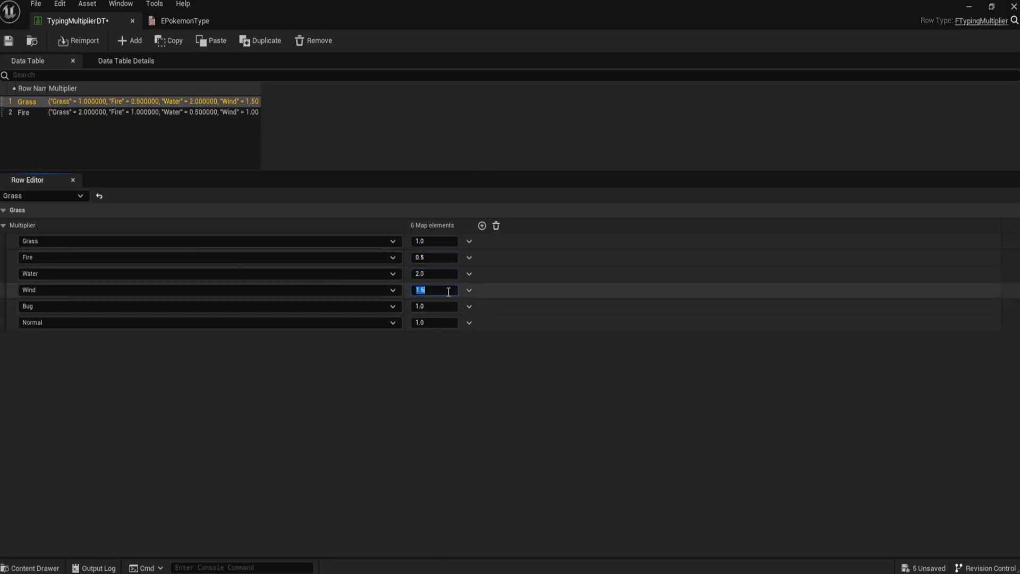
type("1")
left_click(451, 307)
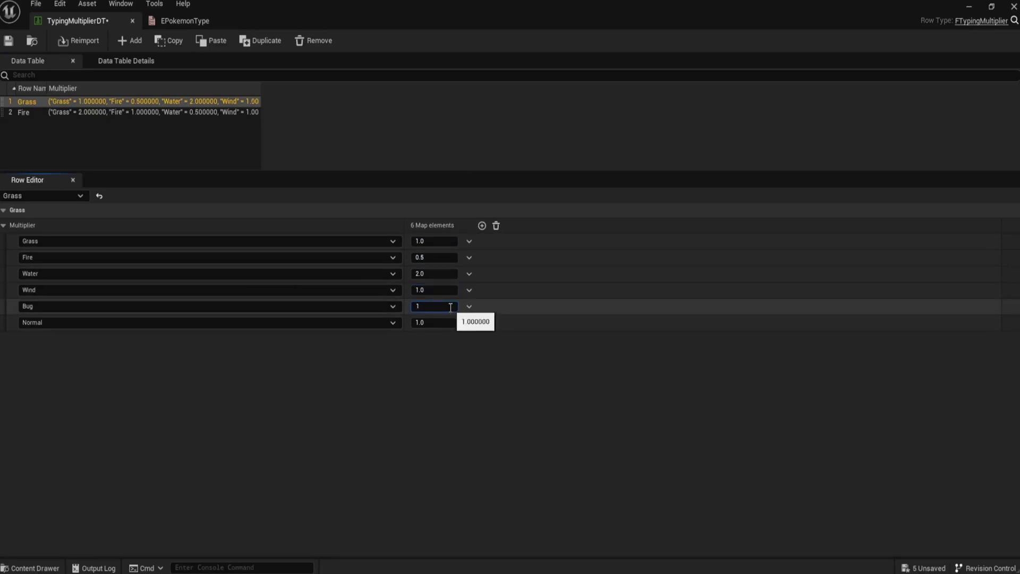
type("1.5")
key("Return")
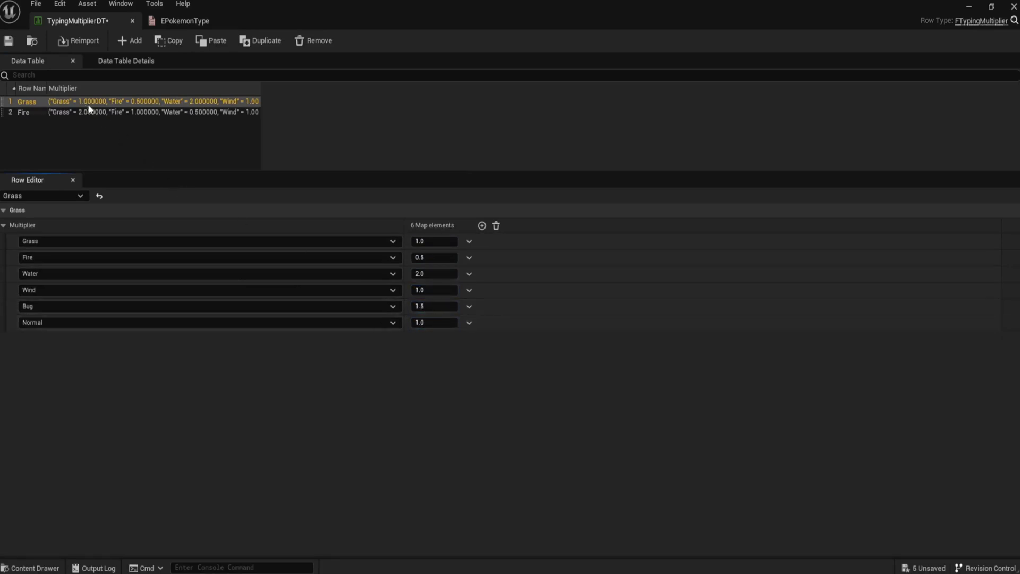
left_click(9, 41)
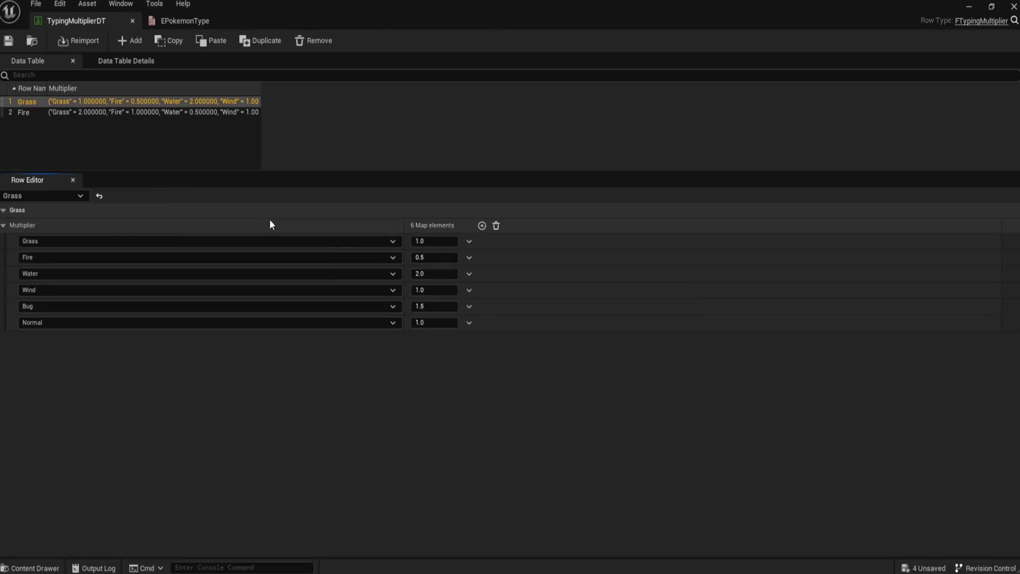
Step: Close the EPokemonType enum editor tab
left_click(191, 20)
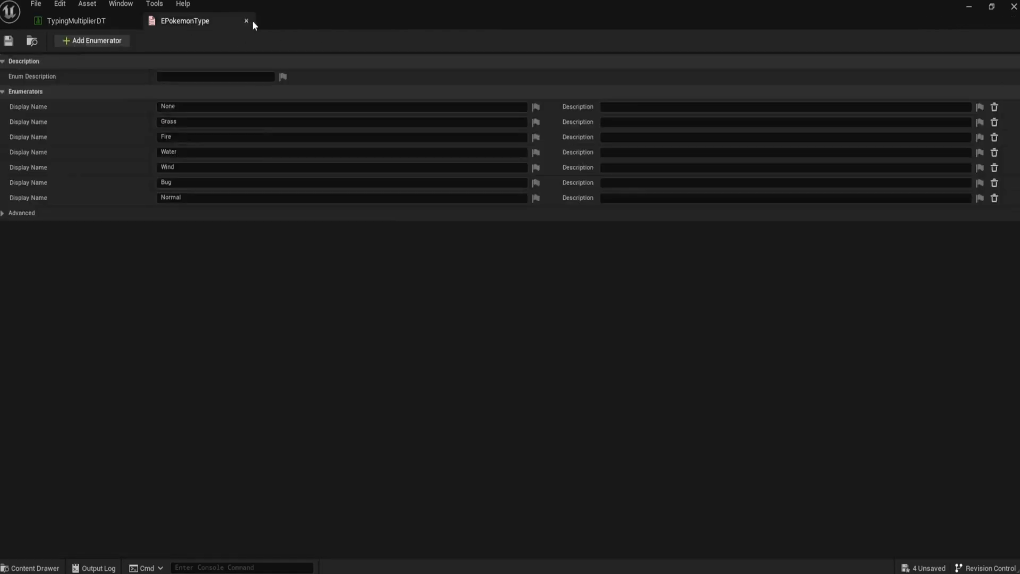
left_click(246, 21)
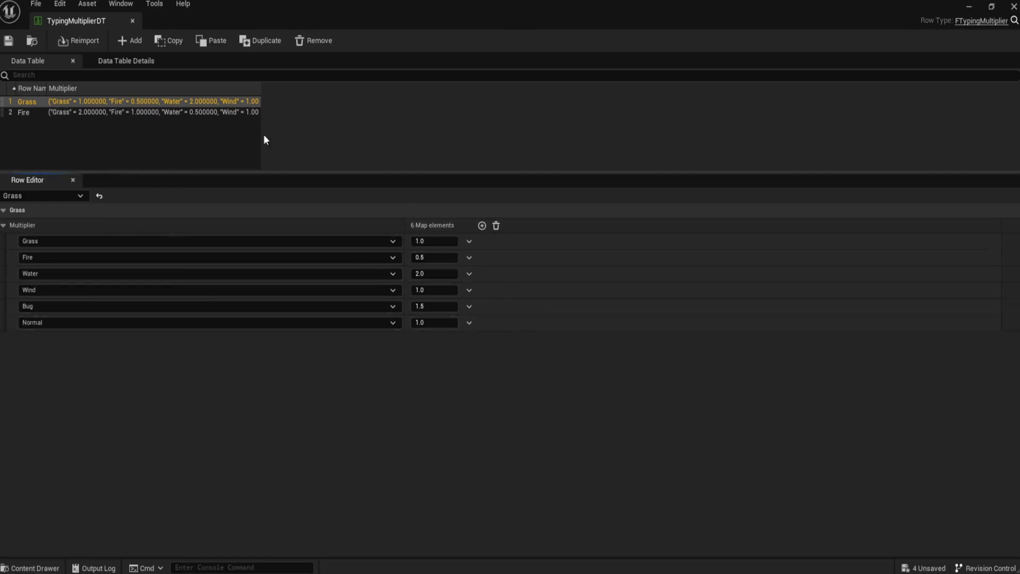
Step: Close the data table editor and save every unsaved asset with Save All from the Content Drawer
left_click(133, 20)
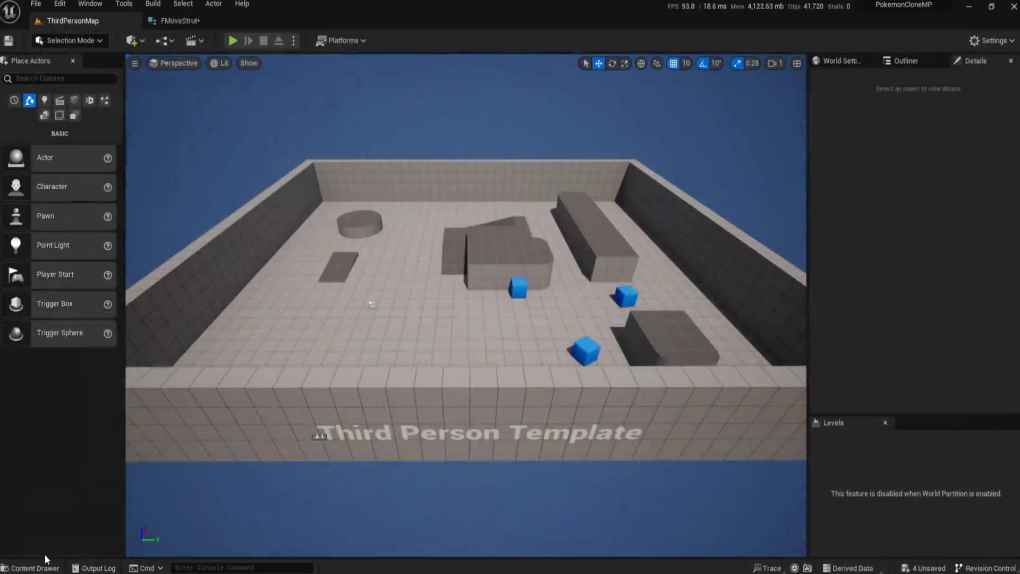
left_click(44, 564)
left_click(108, 360)
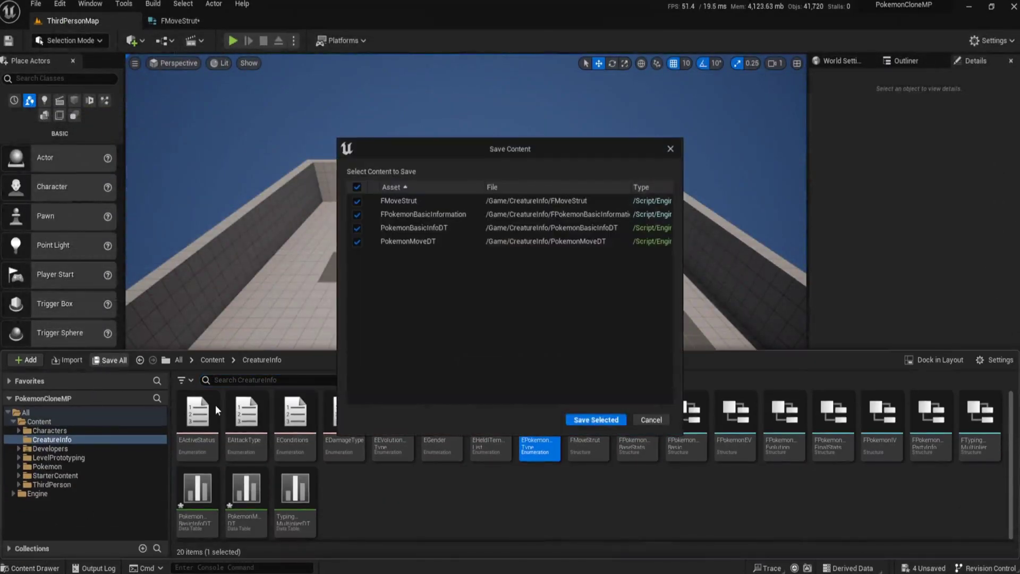
left_click(597, 420)
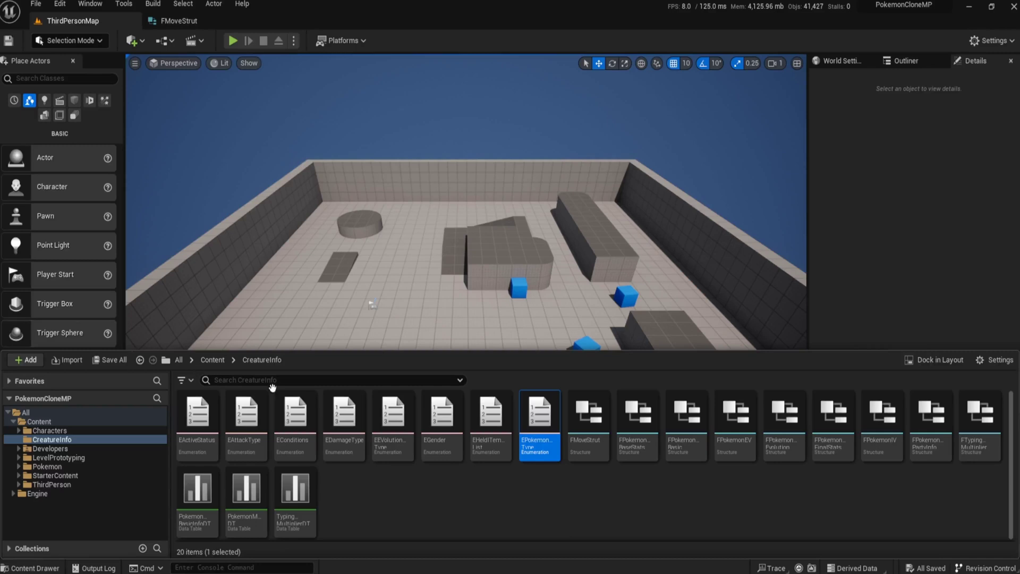
Step: In Content > ThirdPerson > Blueprints, create a structure named FPokedex
left_click(218, 364)
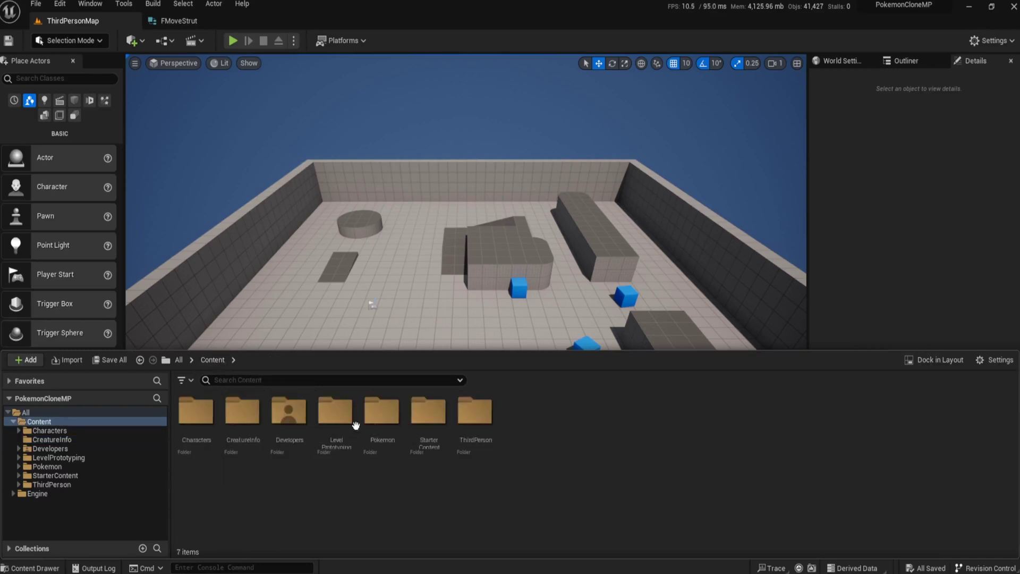
double_click(467, 426)
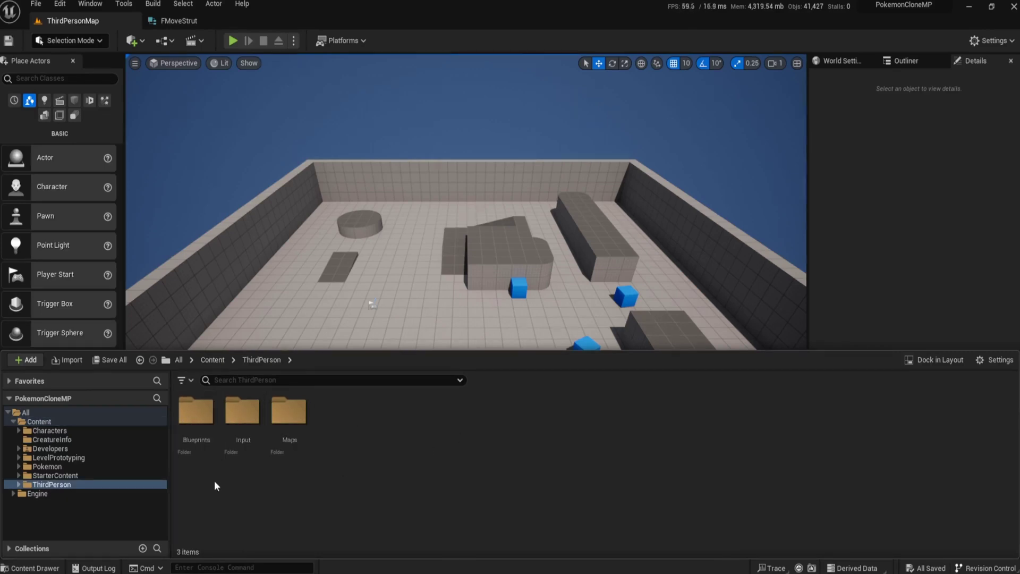
double_click(198, 422)
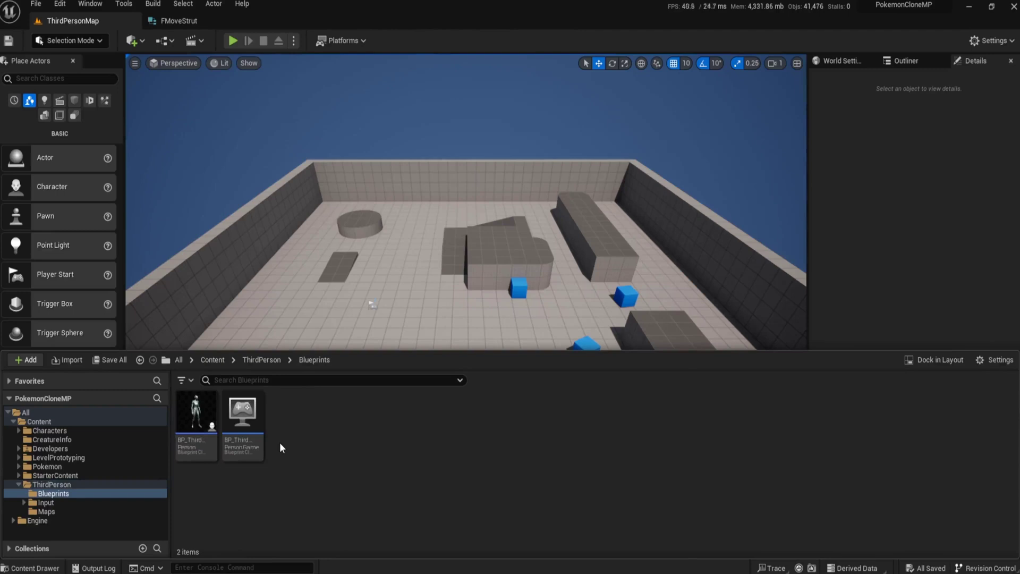
right_click(290, 414)
mouse_move(369, 356)
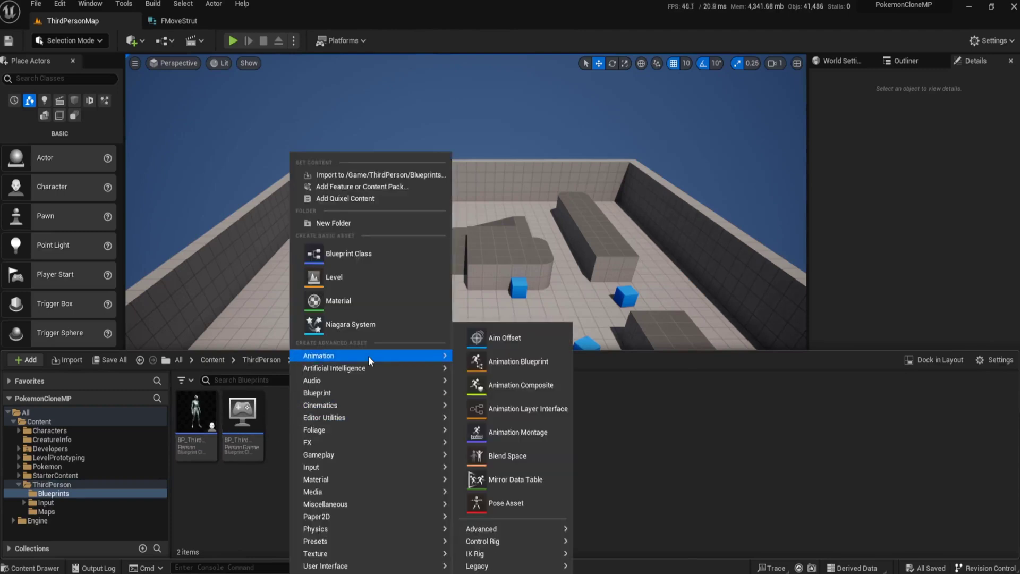
mouse_move(362, 395)
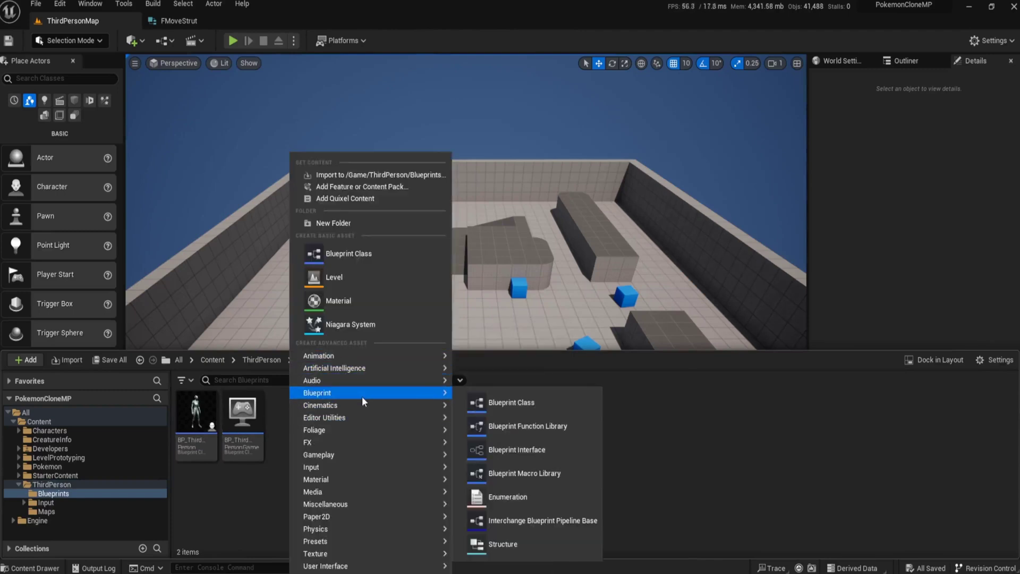
left_click(503, 543)
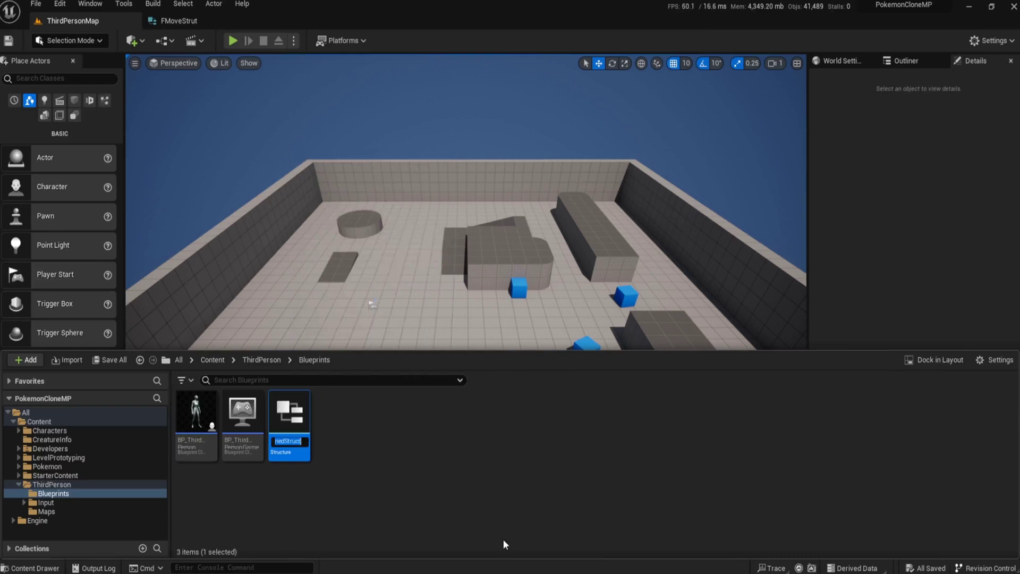
type("FR")
key("BackSpace")
type("Pokedex")
key("Return")
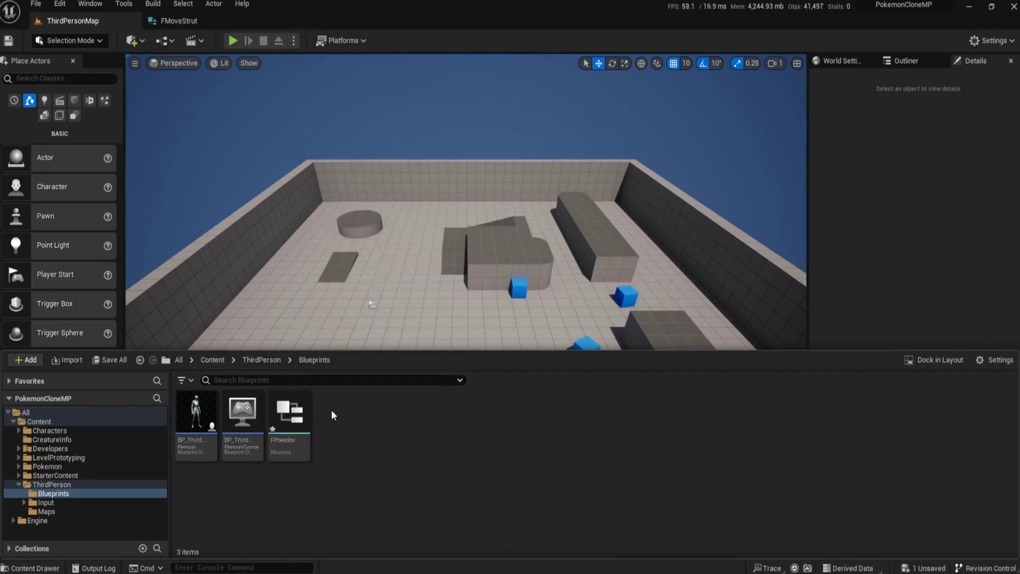
Step: Create a second structure named FTrainerInfo
right_click(331, 410)
mouse_move(423, 393)
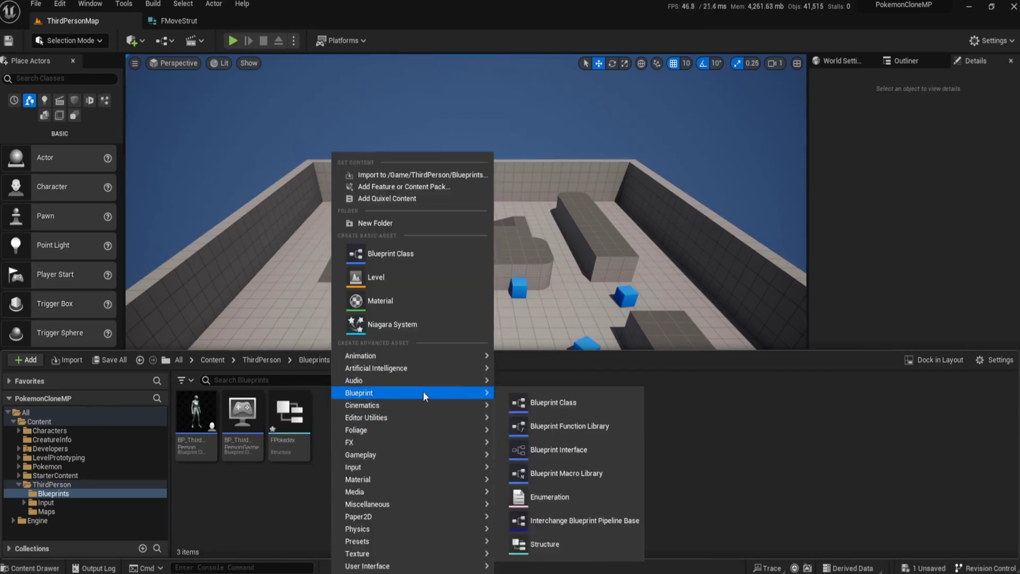
left_click(544, 545)
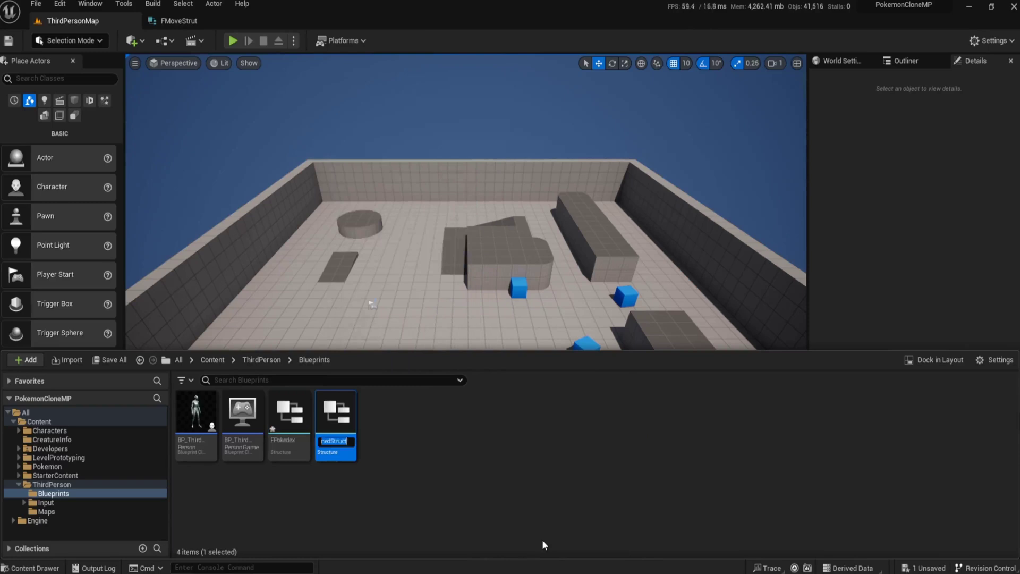
type("TrainerInfo")
key("Return")
left_click(402, 436)
Step: Create a third structure named FTrainerPokemon
right_click(380, 414)
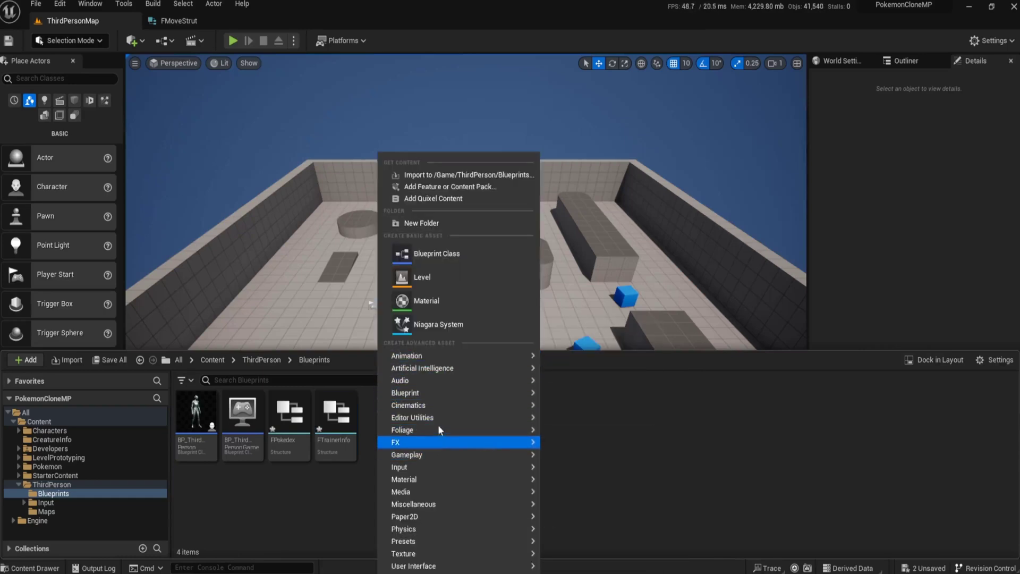
mouse_move(451, 392)
left_click(633, 540)
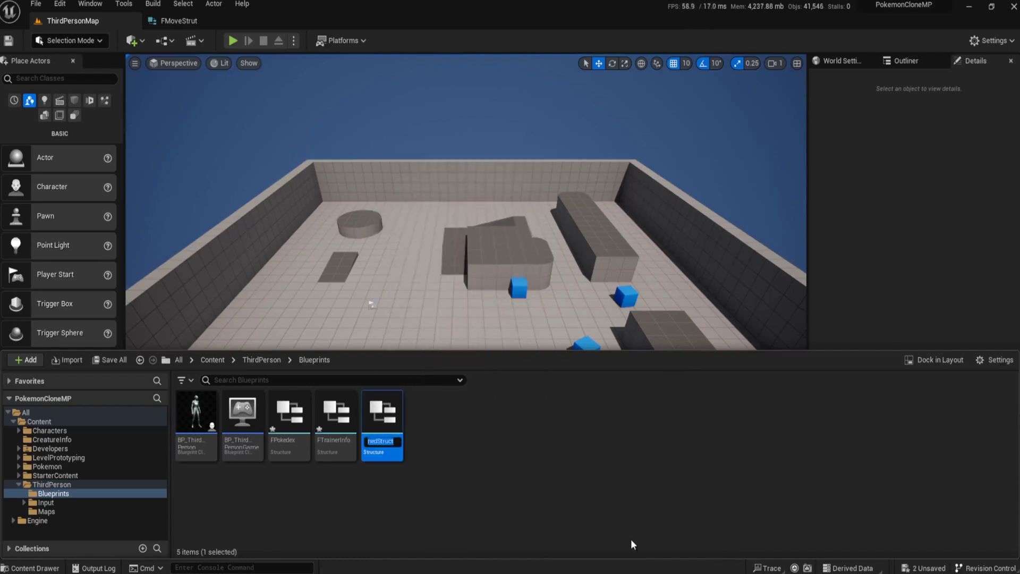
type("FTrainerRingmon")
key("BackSpace")
key("BackSpace")
key("BackSpace")
key("BackSpace")
key("BackSpace")
key("BackSpace")
key("BackSpace")
type("Pokemon")
key("Return")
left_click(501, 492)
Step: Create the FTrainerStorageBox structure and save all four new structures
right_click(427, 412)
mouse_move(490, 392)
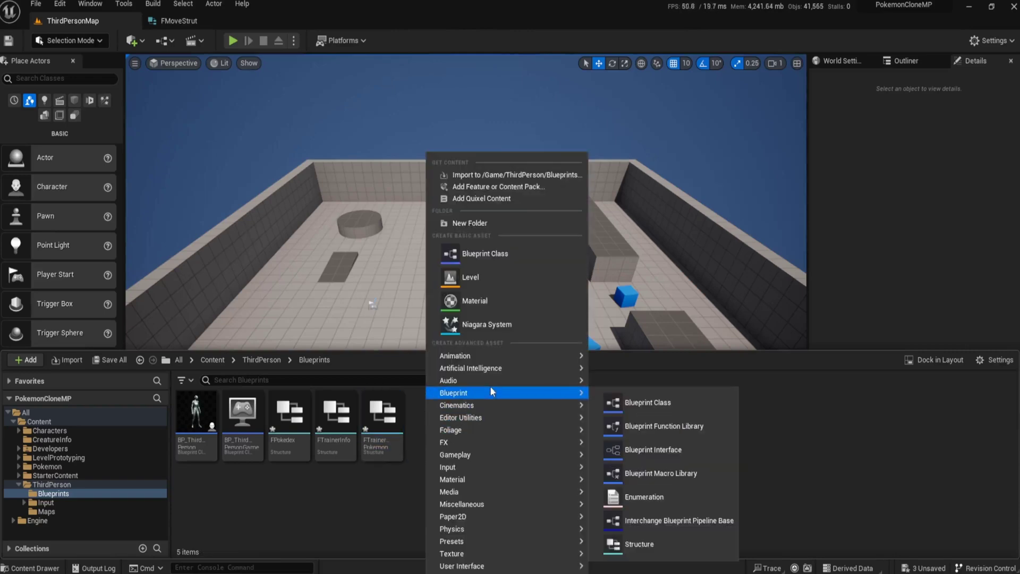
left_click(681, 549)
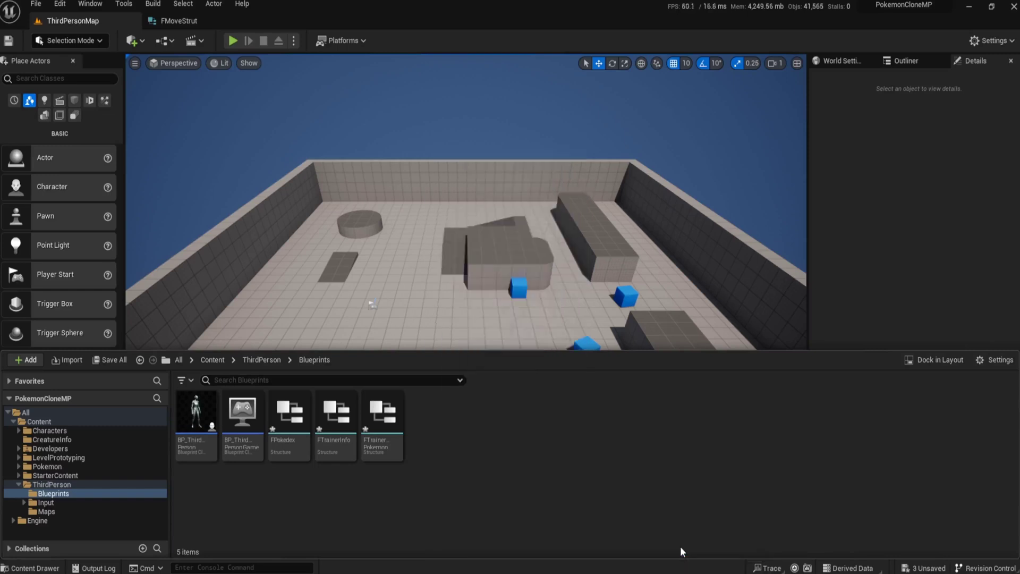
type("FTrainer")
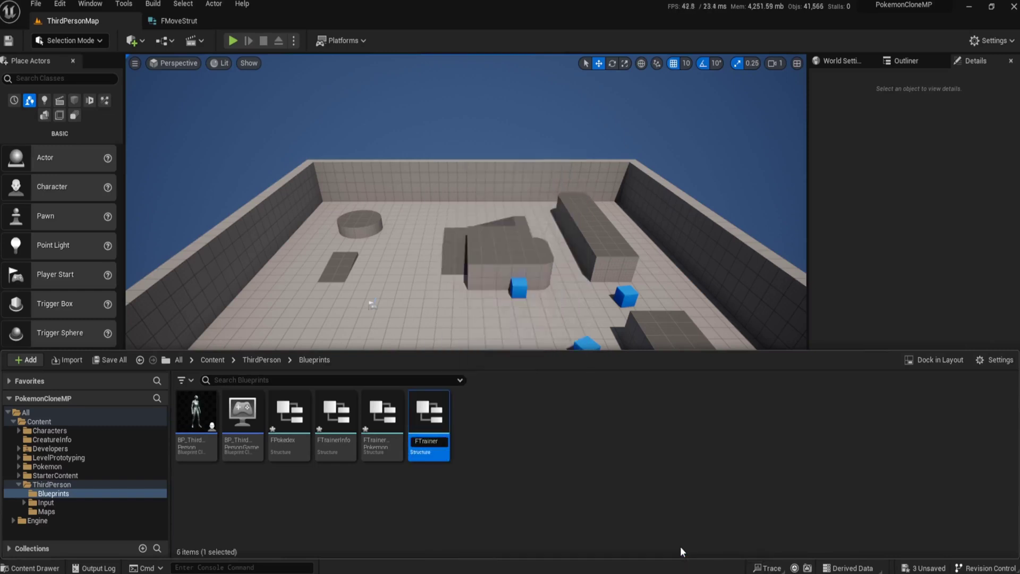
type("StorageBox")
key("Return")
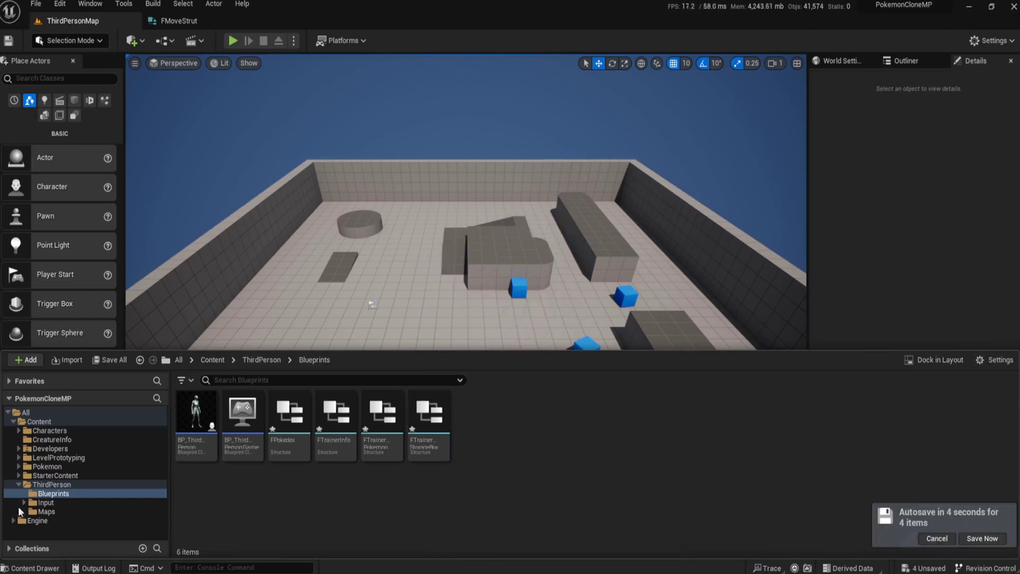
left_click(110, 359)
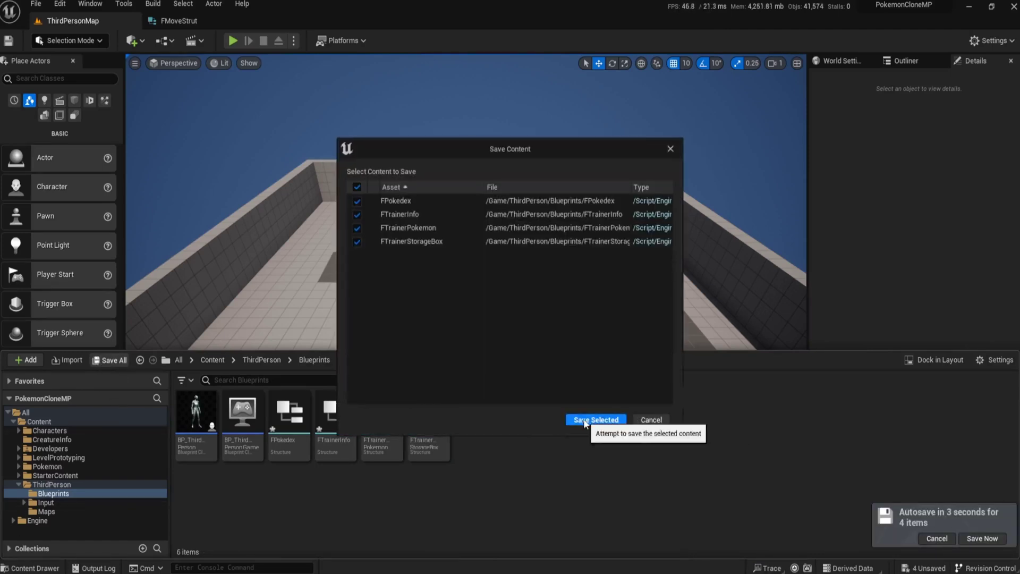
left_click(622, 420)
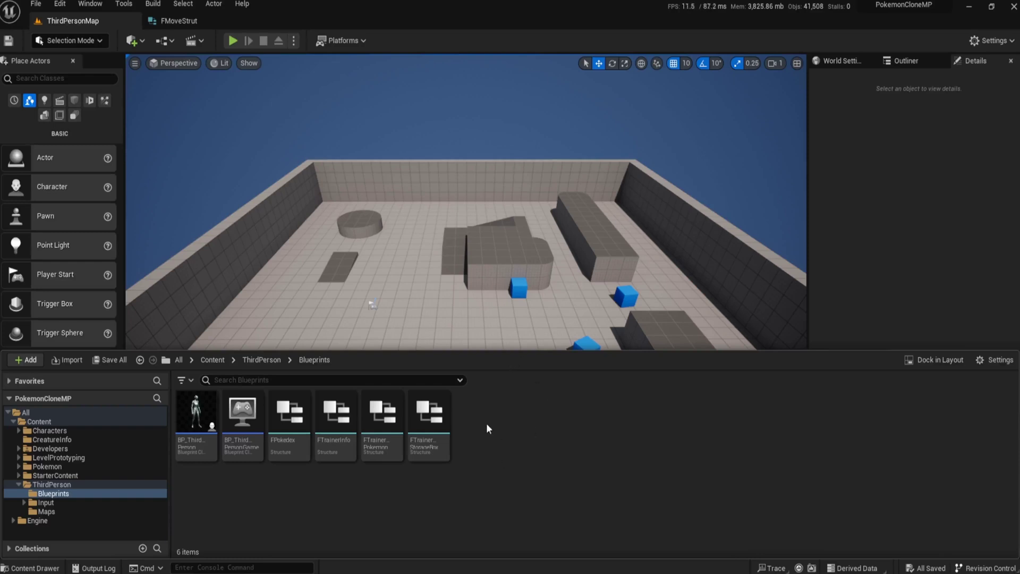
double_click(418, 416)
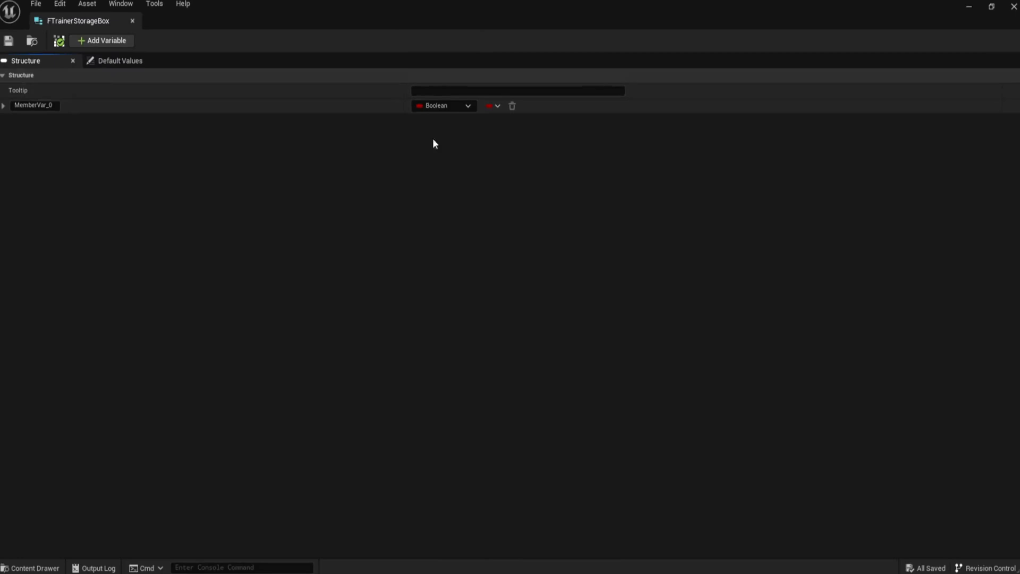
Step: Make MemberVar_0 an array of FPokemon Party Info structs
left_click(443, 105)
type("F")
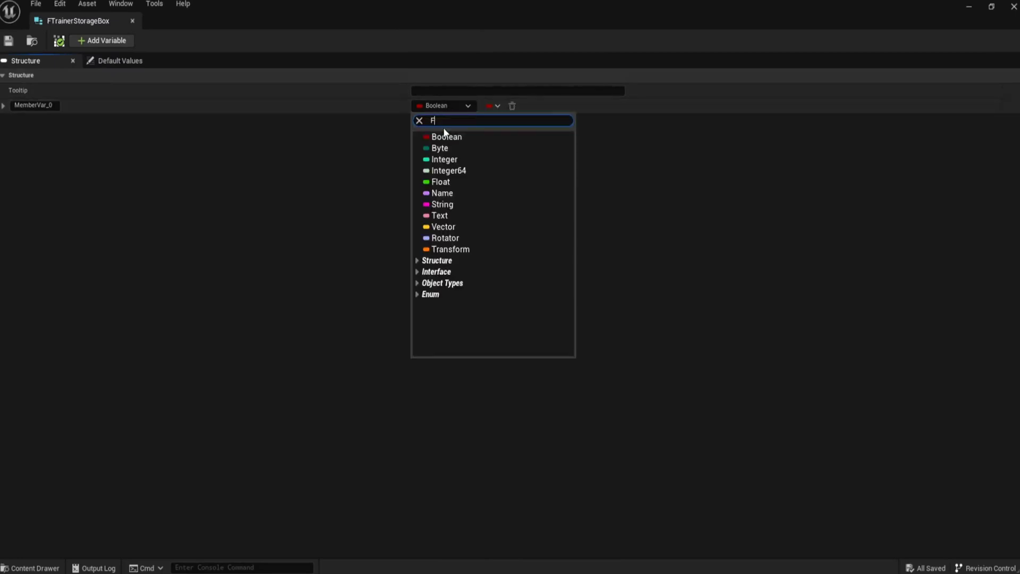
type("pok")
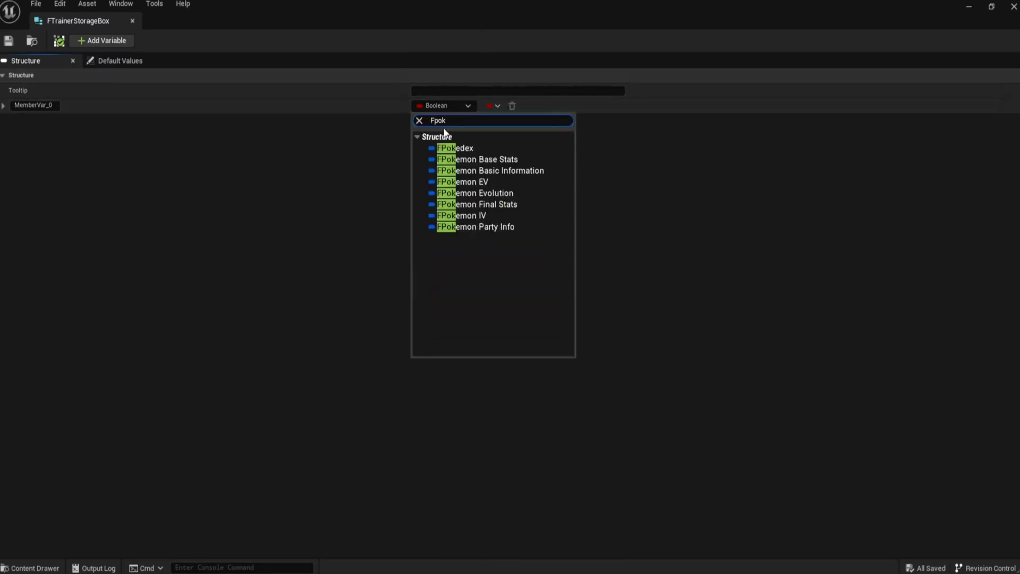
left_click(505, 230)
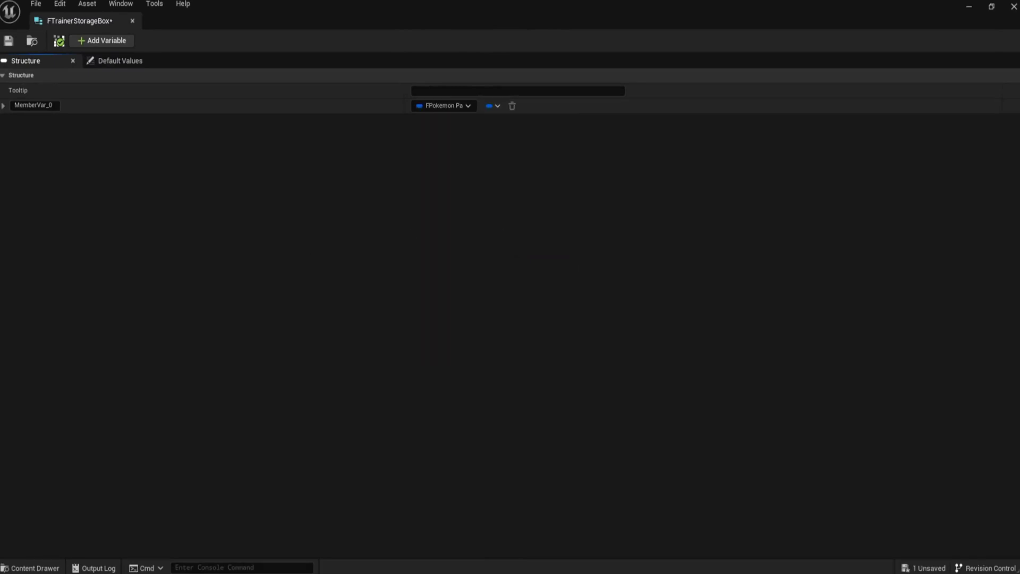
left_click(495, 106)
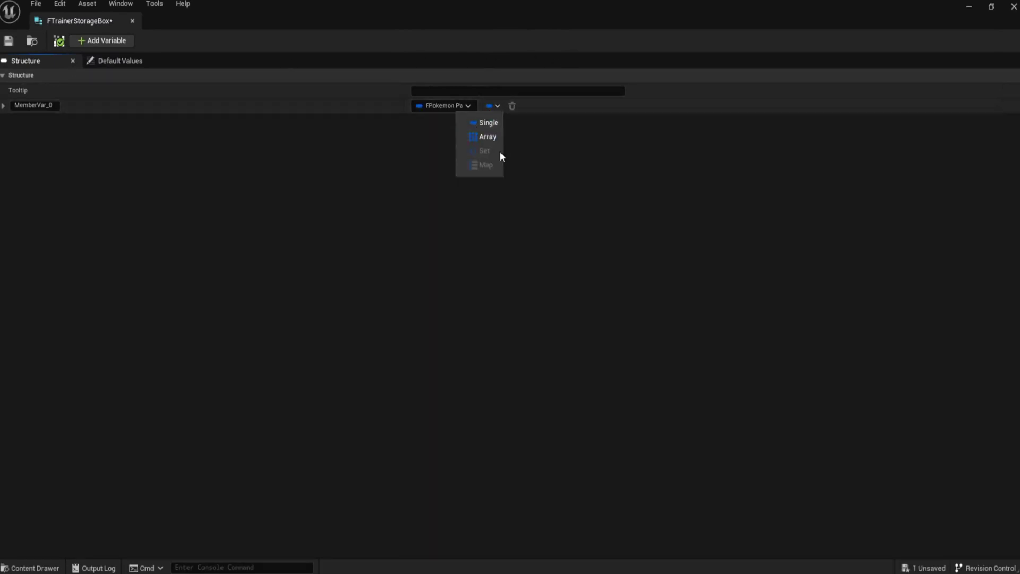
key("Escape")
Step: Add about 20 elements to MemberVar_0's default array and save FTrainerStorageBox
left_click(115, 61)
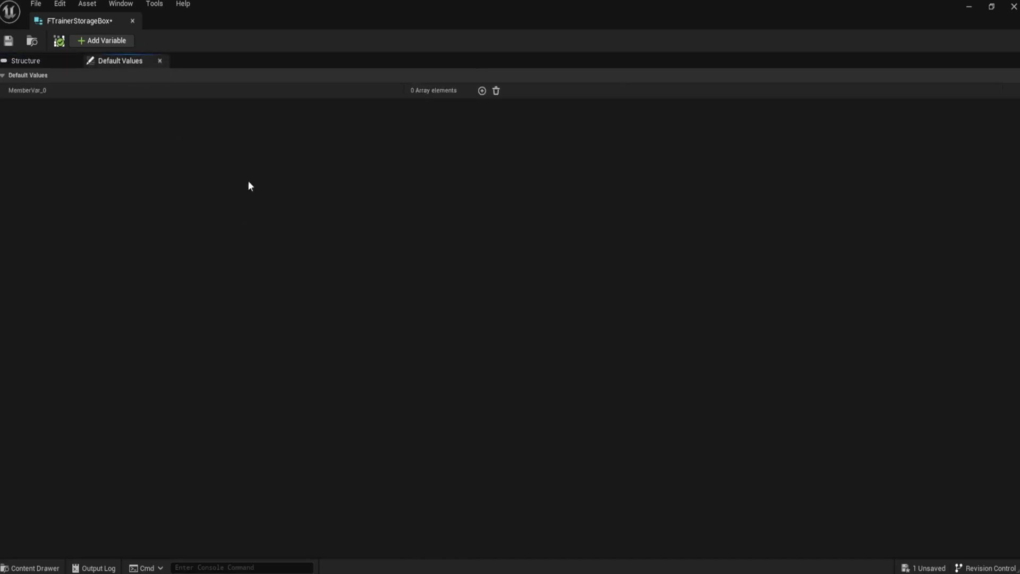
left_click(482, 91)
double_click(483, 91)
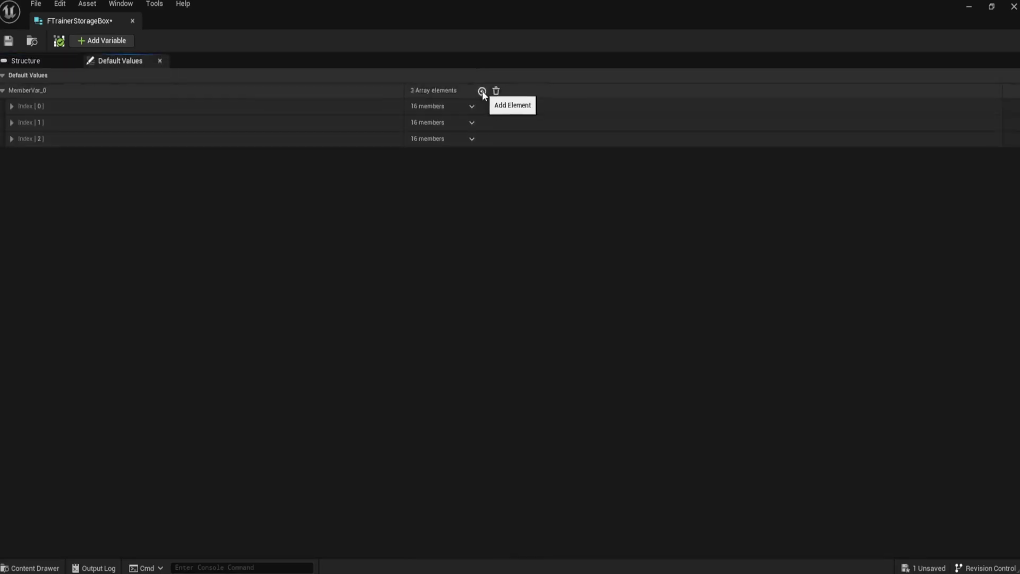
triple_click(482, 90)
triple_click(483, 90)
double_click(483, 90)
triple_click(482, 91)
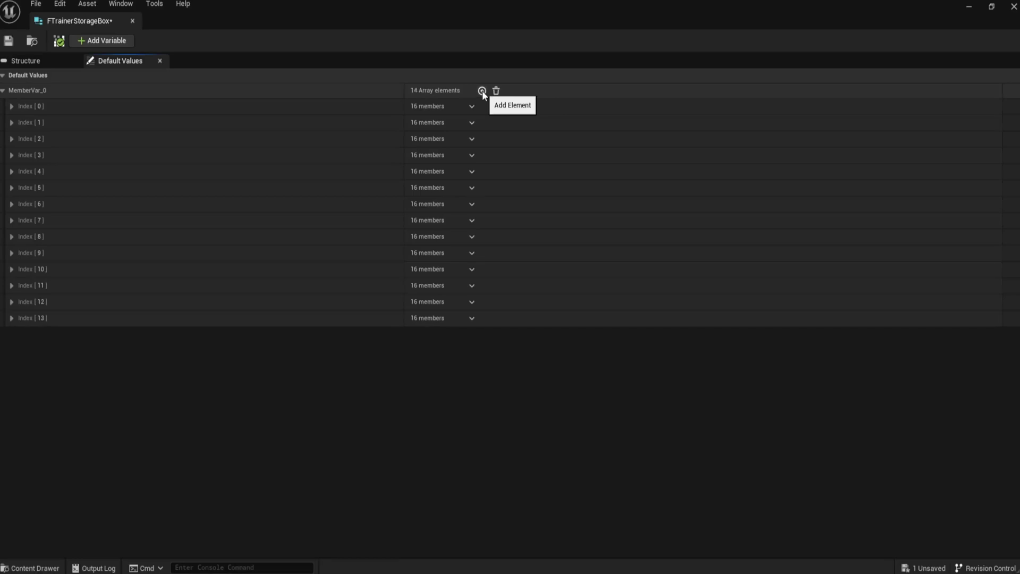
triple_click(482, 90)
triple_click(483, 91)
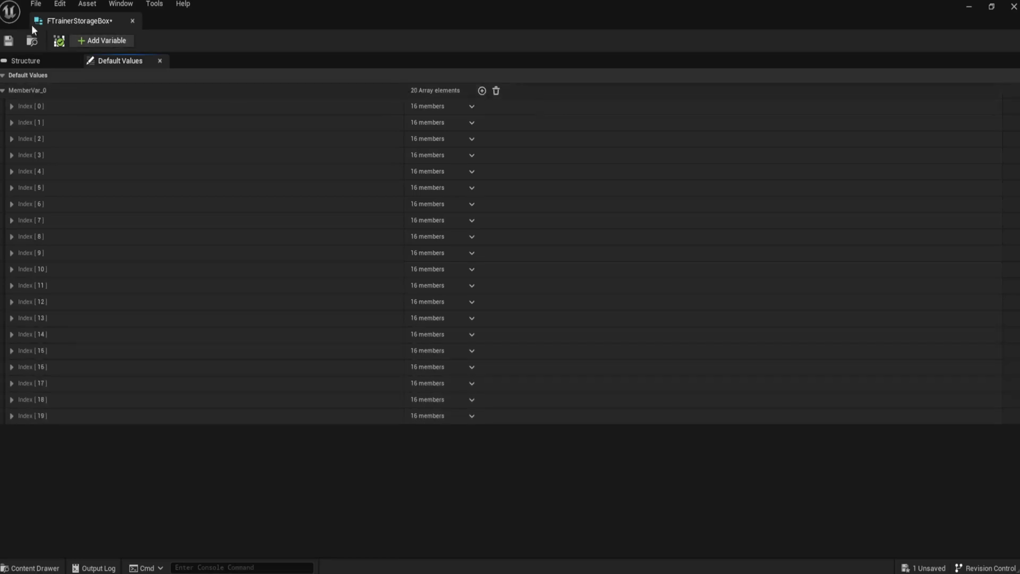
left_click(8, 40)
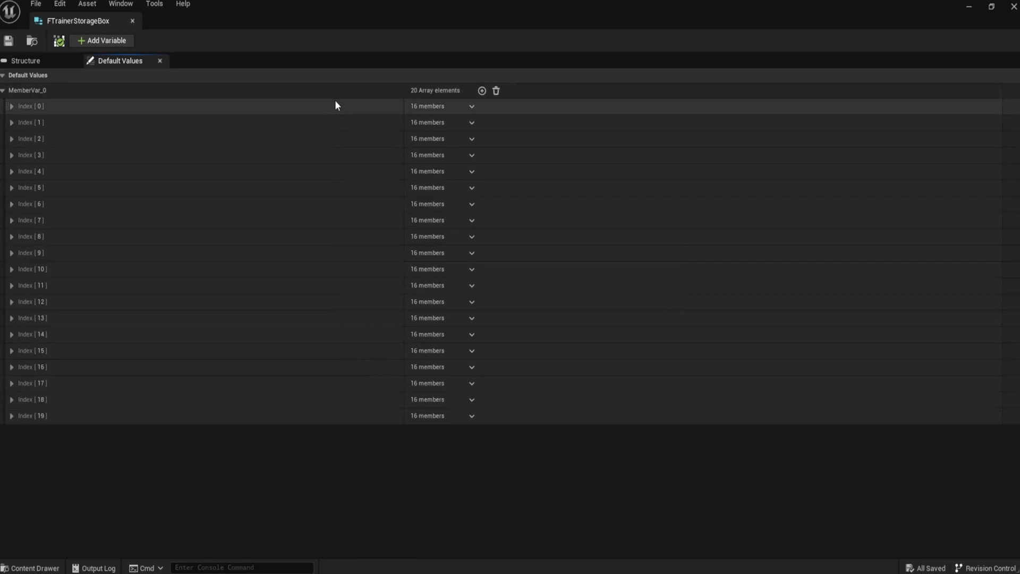
Step: Grow the array to 30 elements, save again, and close the FTrainerStorageBox editor
double_click(482, 91)
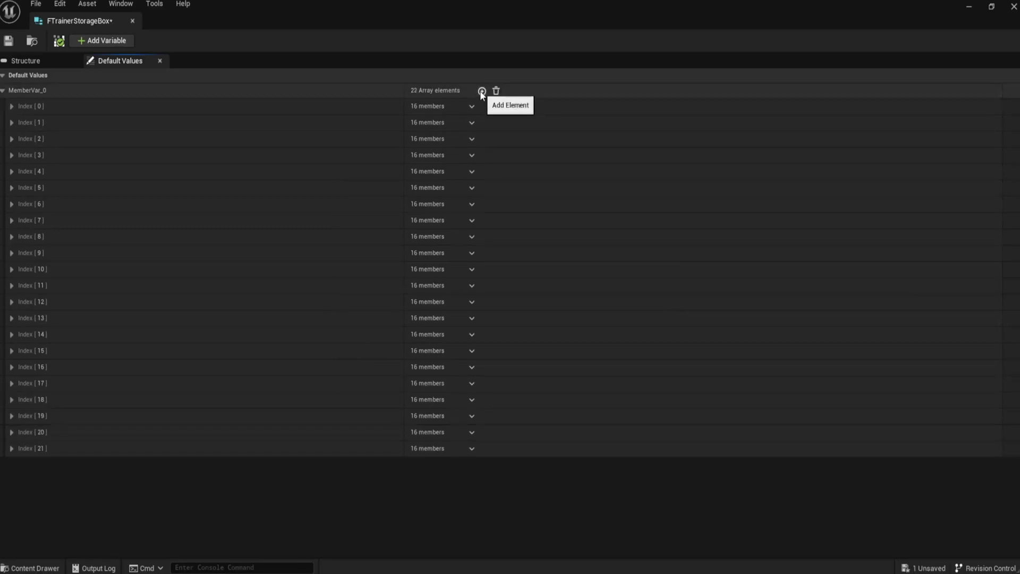
double_click(482, 91)
triple_click(481, 91)
double_click(482, 91)
scroll(355, 165, "down", 1)
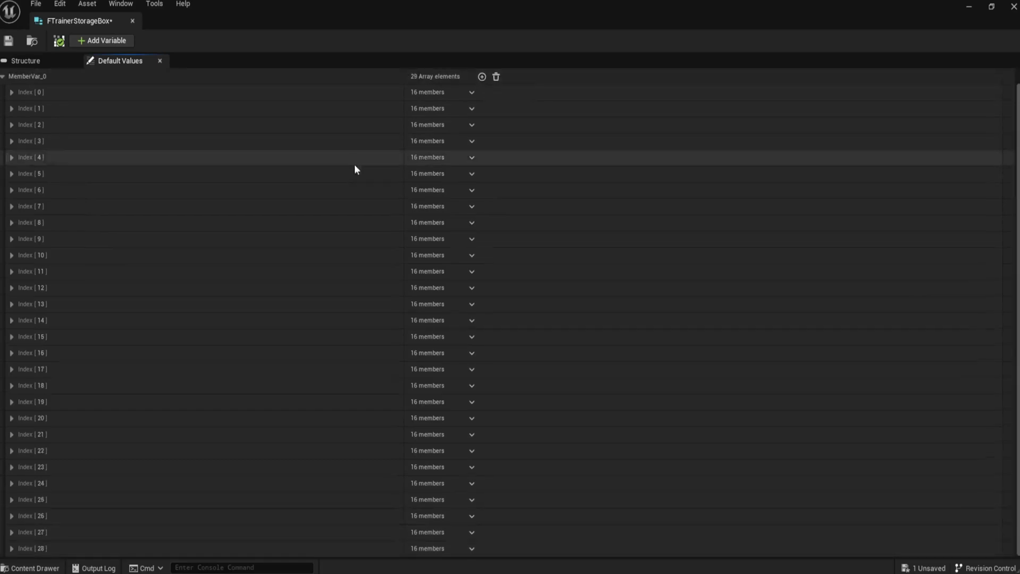
scroll(391, 161, "up", 1)
left_click(481, 91)
scroll(343, 244, "down", 1)
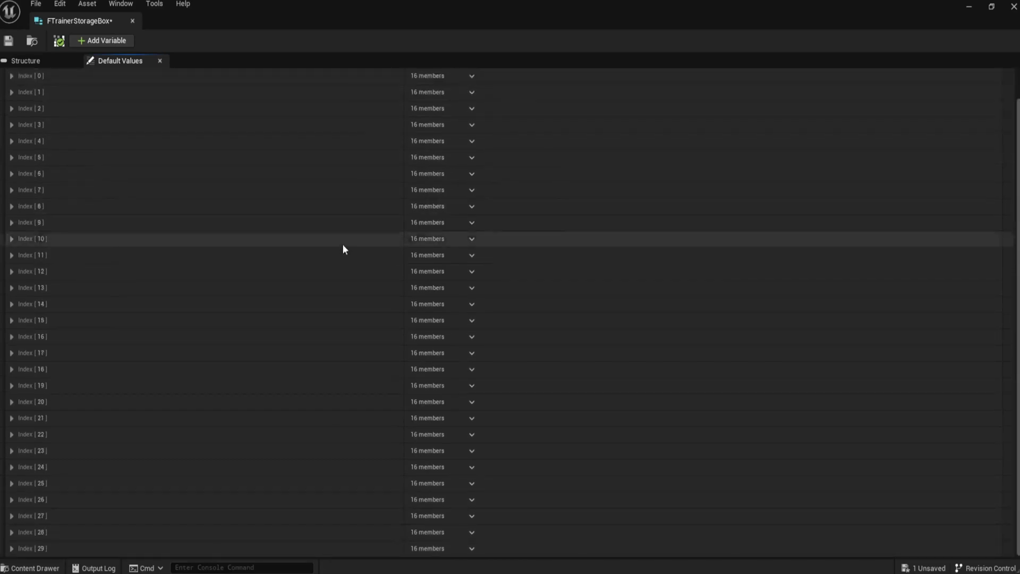
scroll(275, 359, "up", 1)
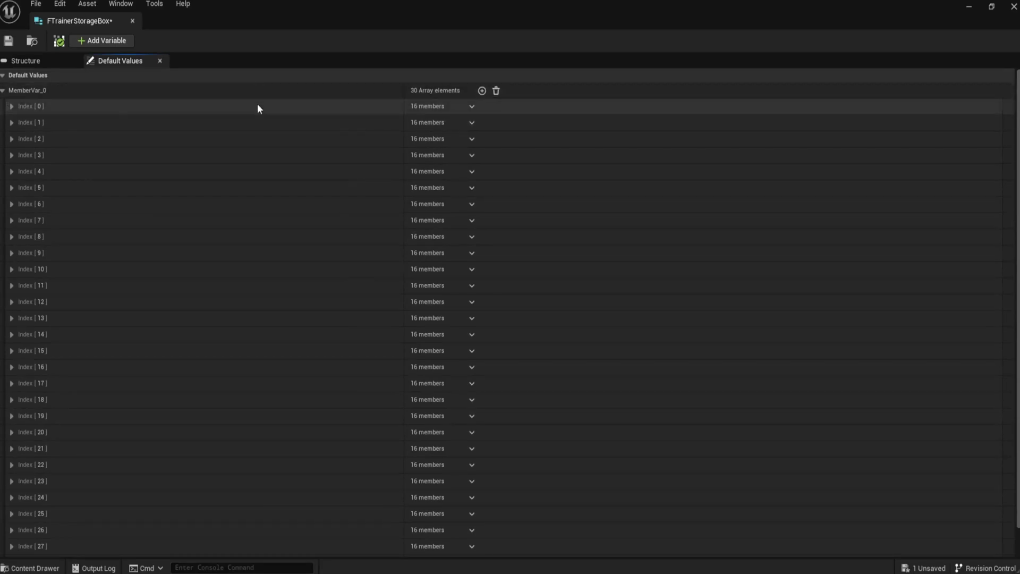
left_click(8, 41)
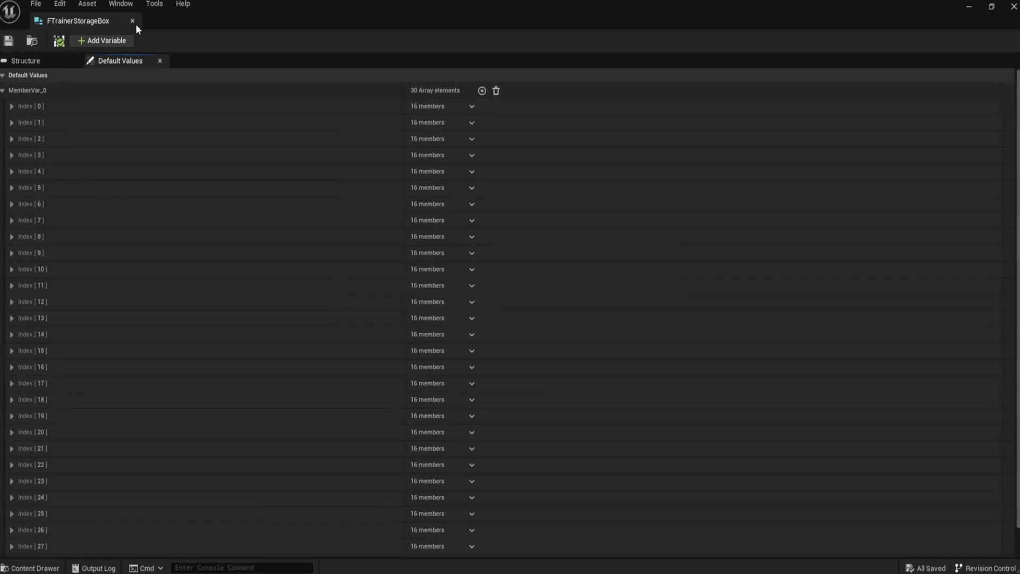
left_click(21, 61)
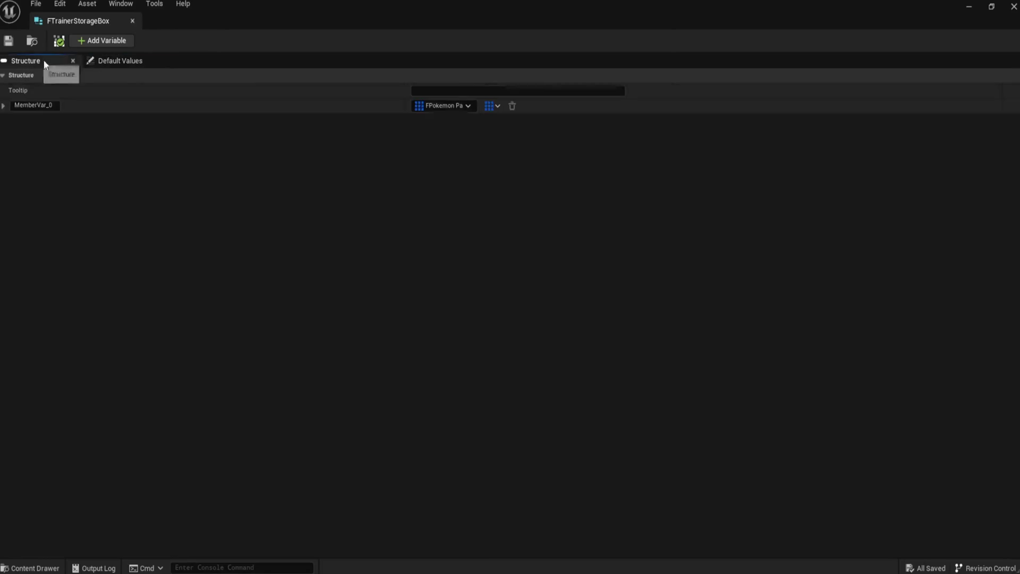
left_click(133, 22)
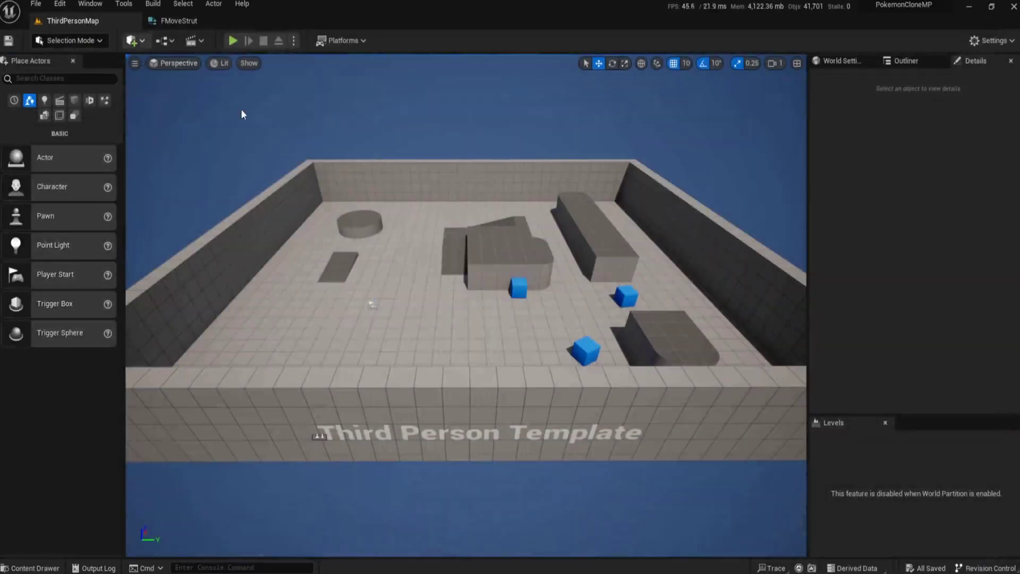
Step: In FTrainerPokemon, add a second member and rename the first one Trainer Party
left_click(51, 567)
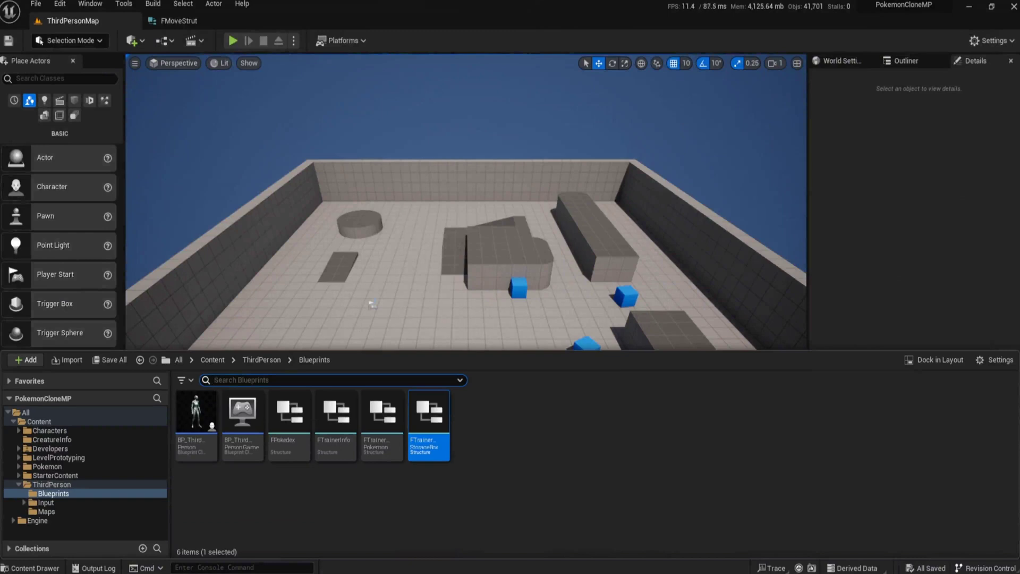
double_click(374, 415)
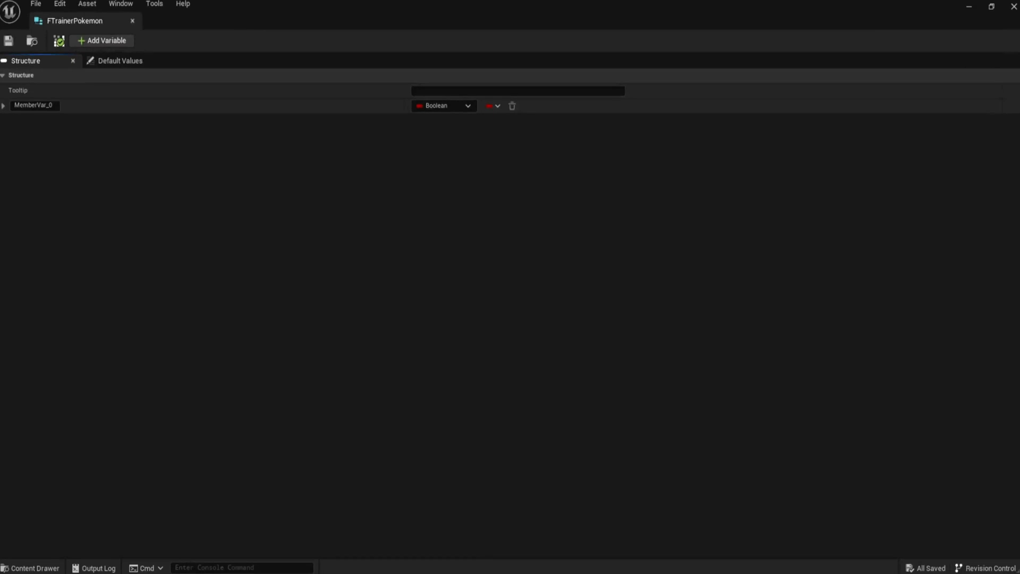
left_click(113, 44)
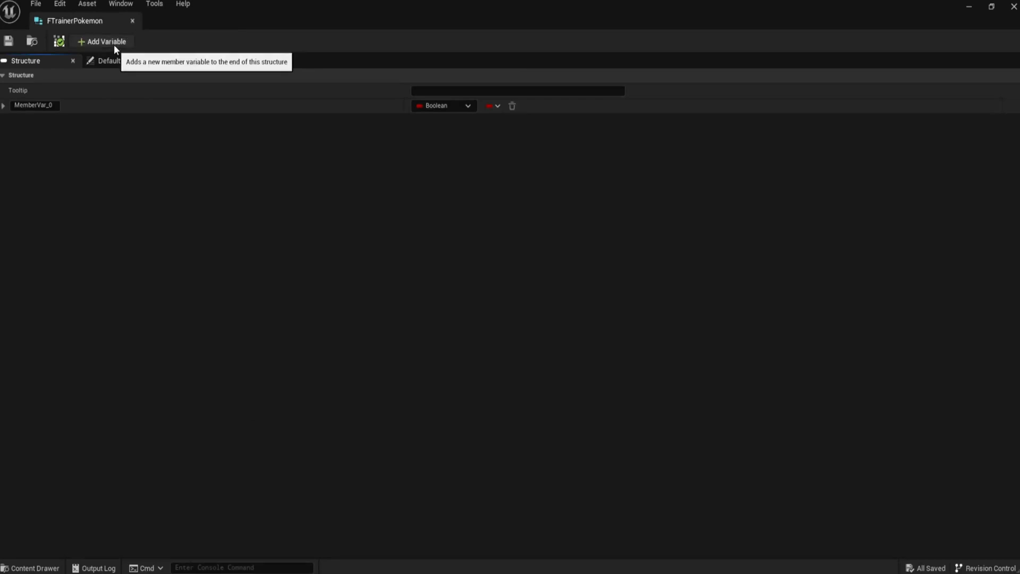
left_click(47, 107)
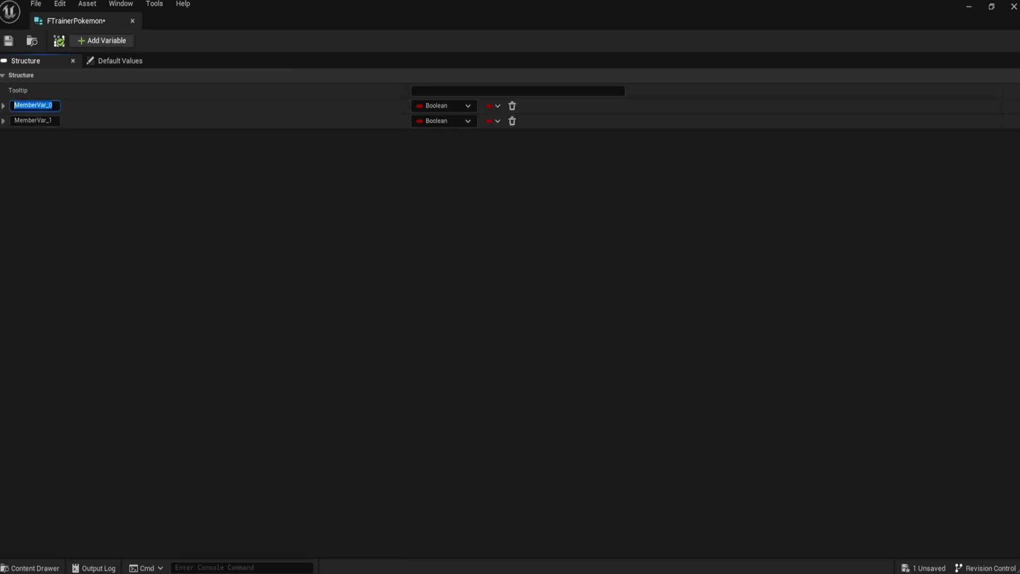
type("Trainer Party")
key("Return")
Step: Make Trainer Party an array of FPokemon Party Info
left_click(443, 107)
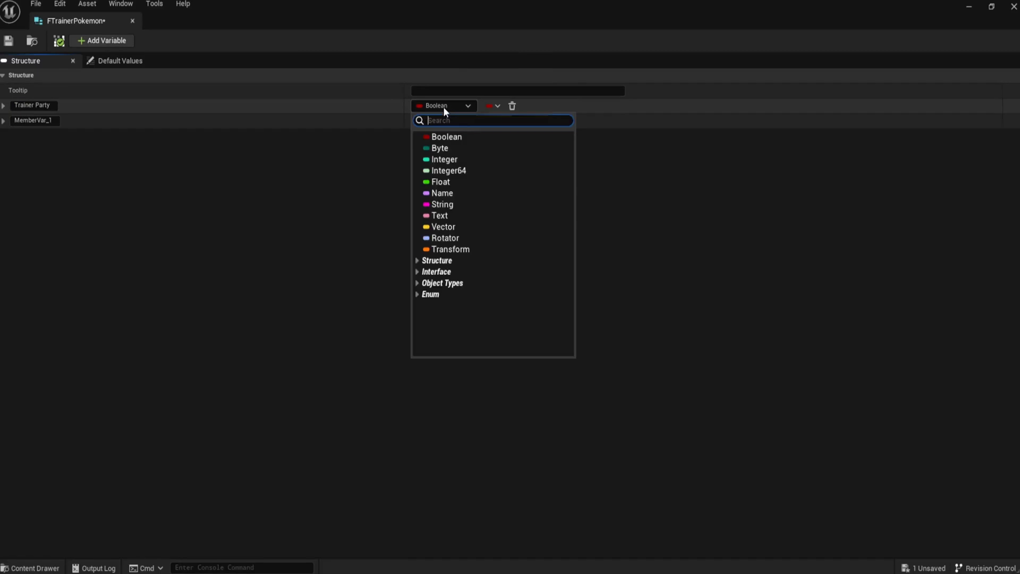
type("F")
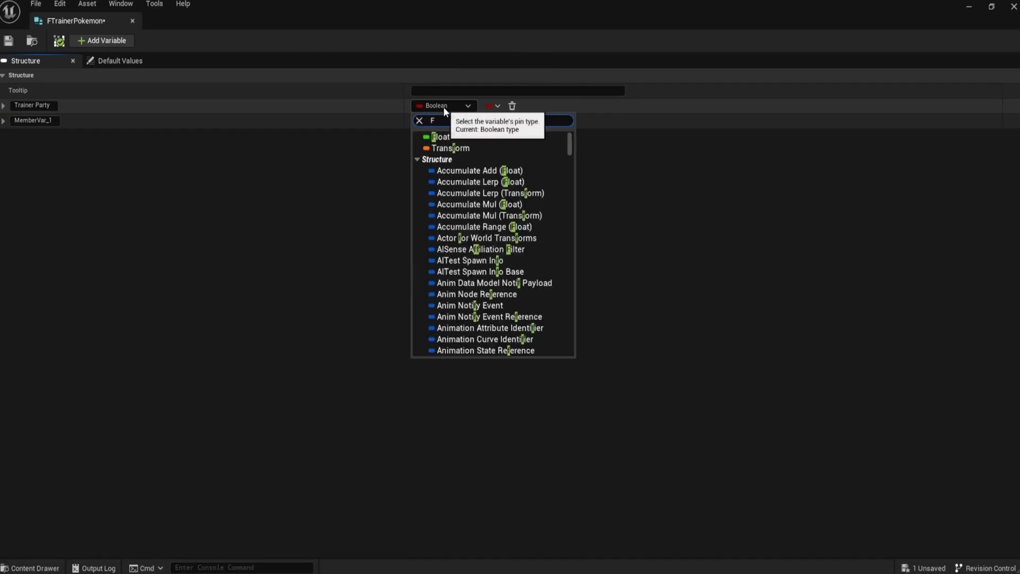
type("Ring")
key("BackSpace")
key("BackSpace")
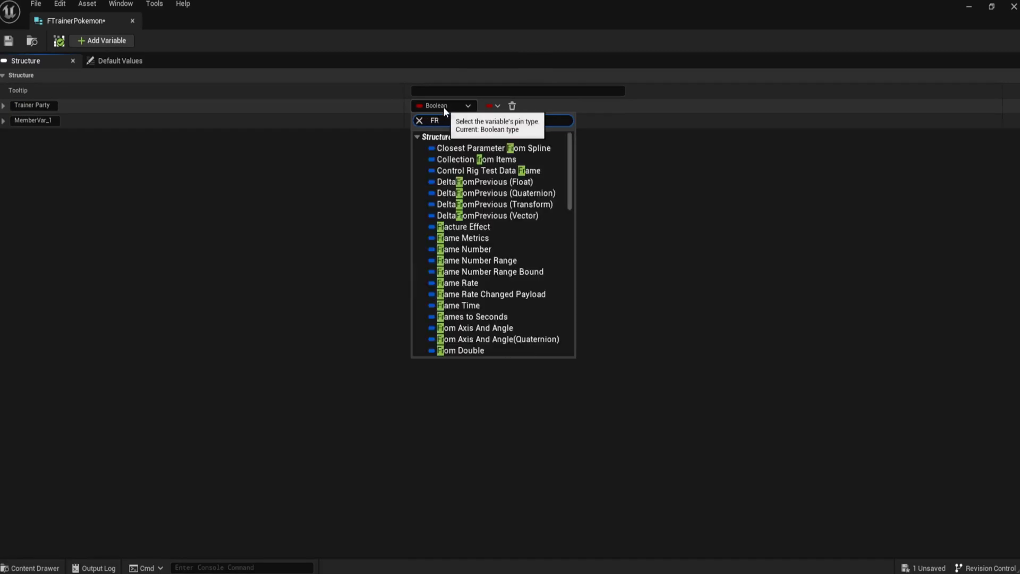
type("Poke")
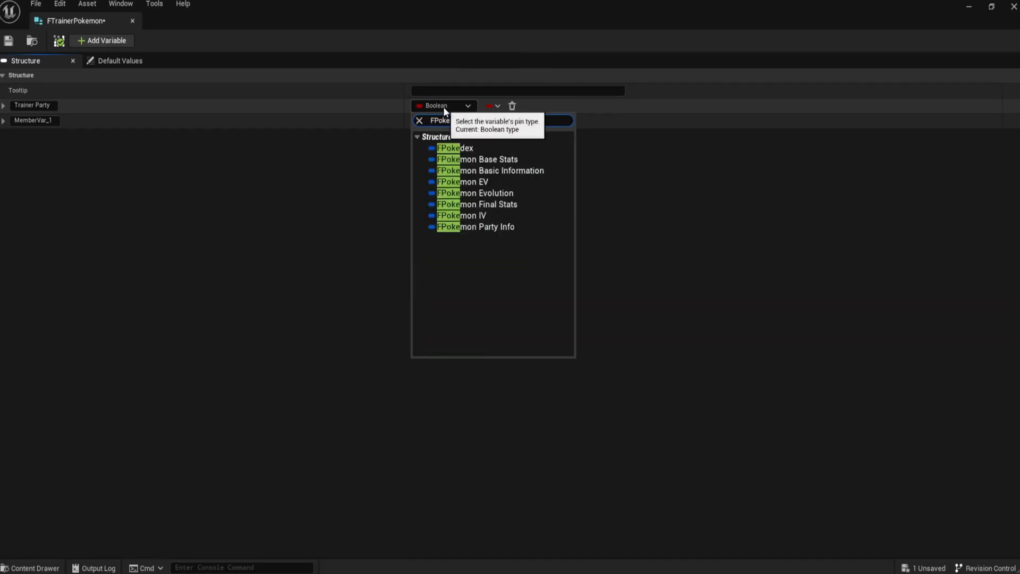
left_click(500, 226)
left_click(503, 105)
left_click(483, 137)
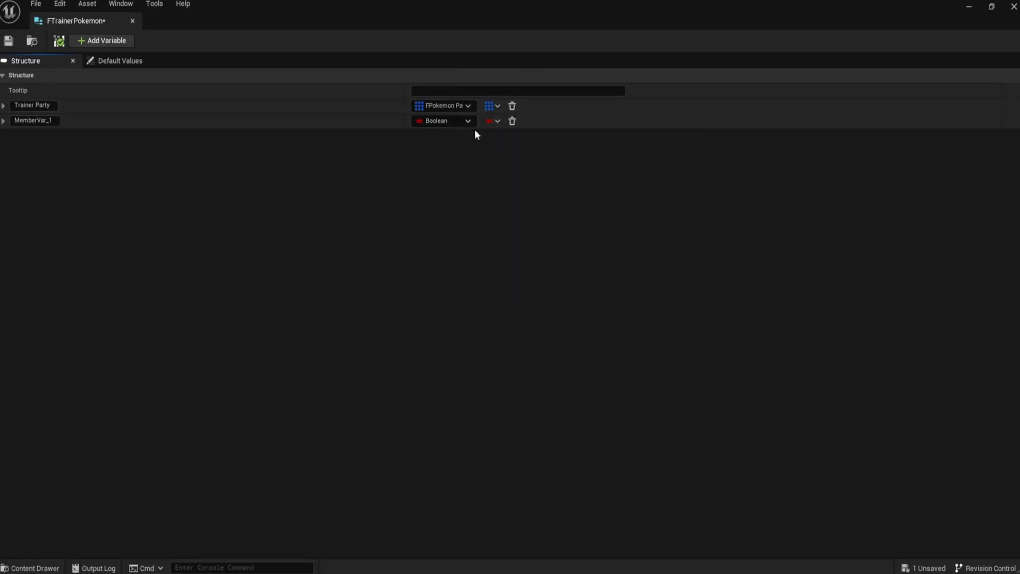
Step: Rename the second member Storage Boxes and make it an FTrainerStorageBox array
left_click(52, 121)
key("ctrl+a")
type("Storage B")
key("Return")
left_click(444, 120)
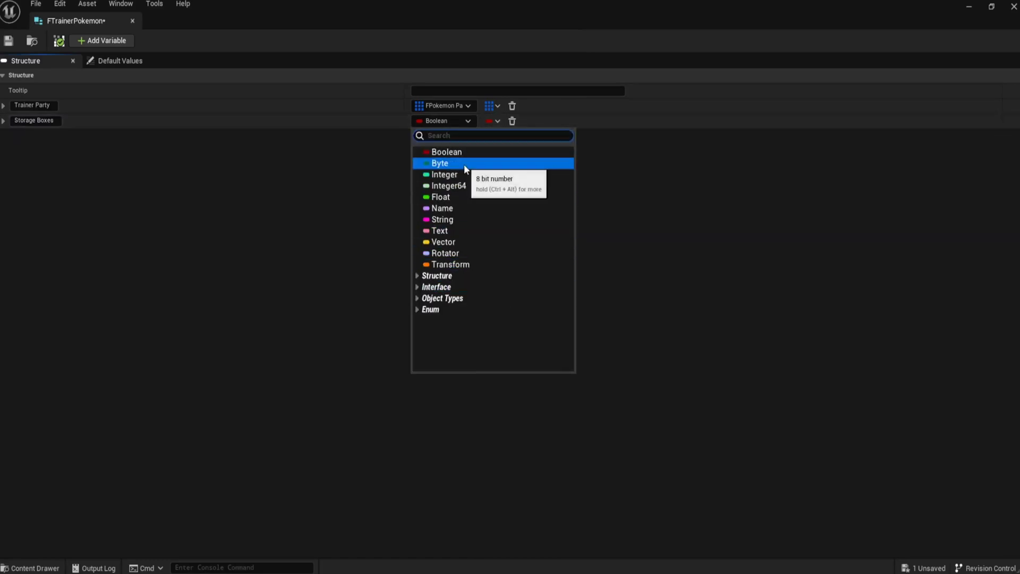
type("FS")
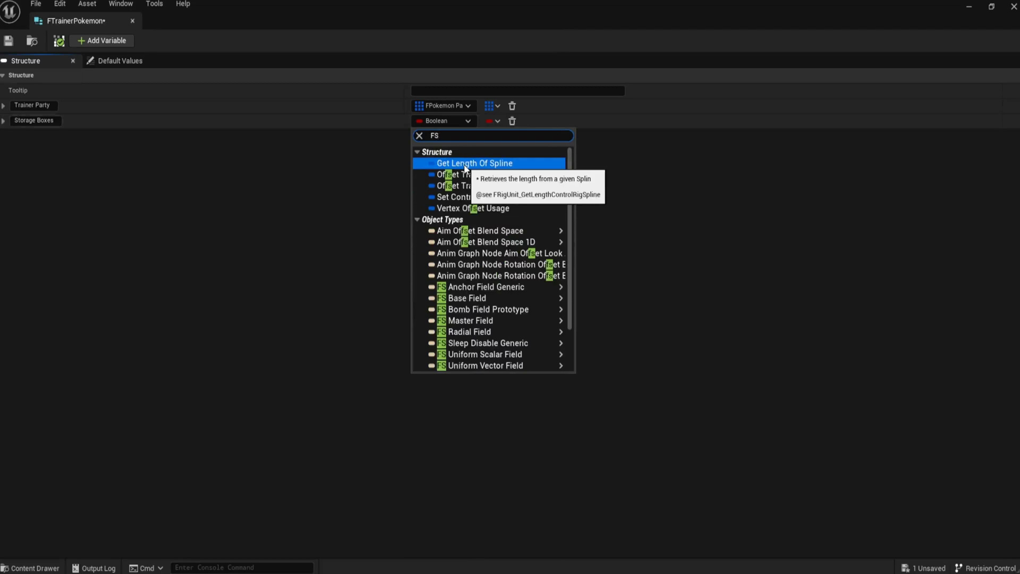
type("t")
key("BackSpace")
key("BackSpace")
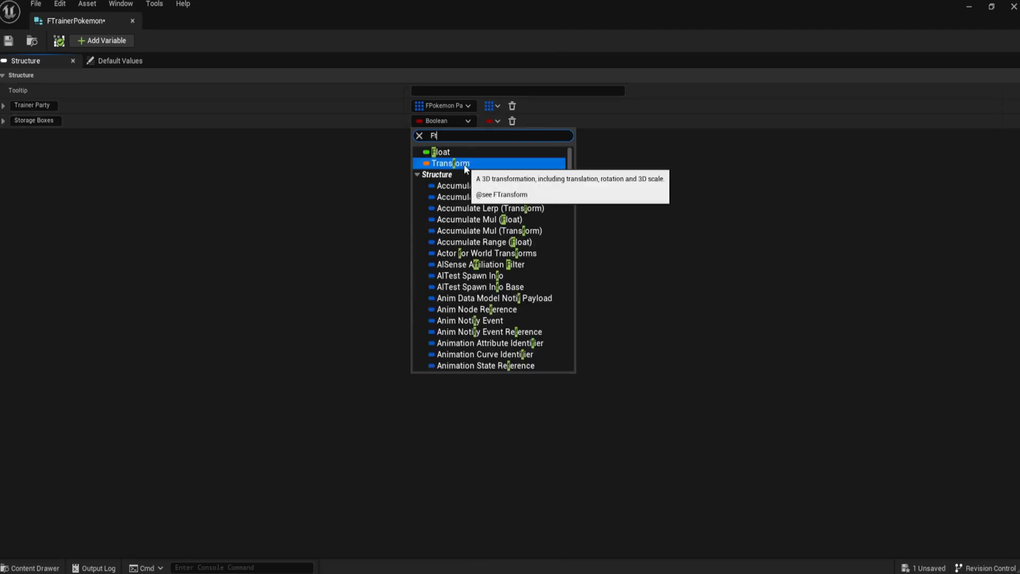
type("trainer")
left_click(492, 171)
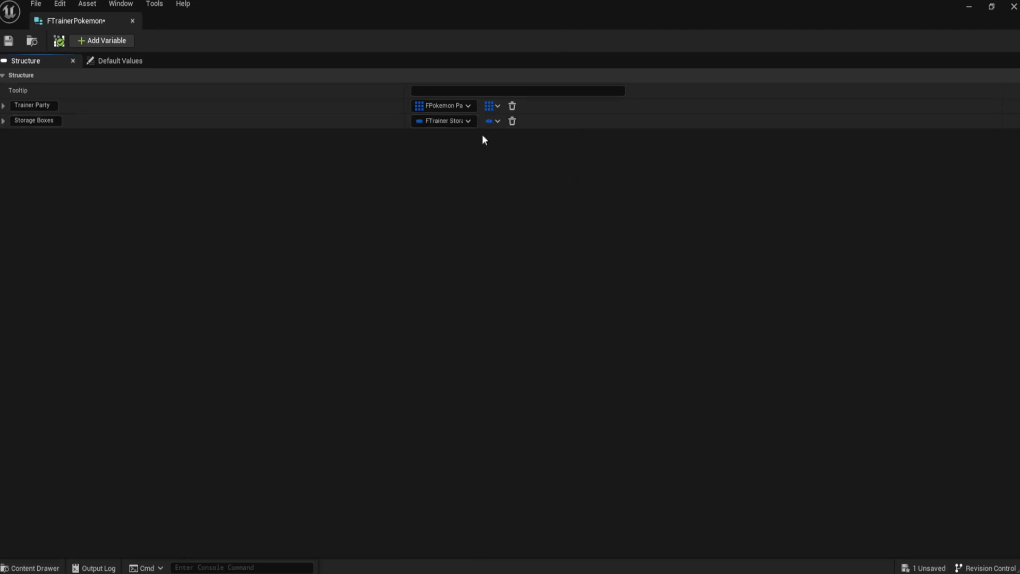
left_click(493, 124)
left_click(486, 153)
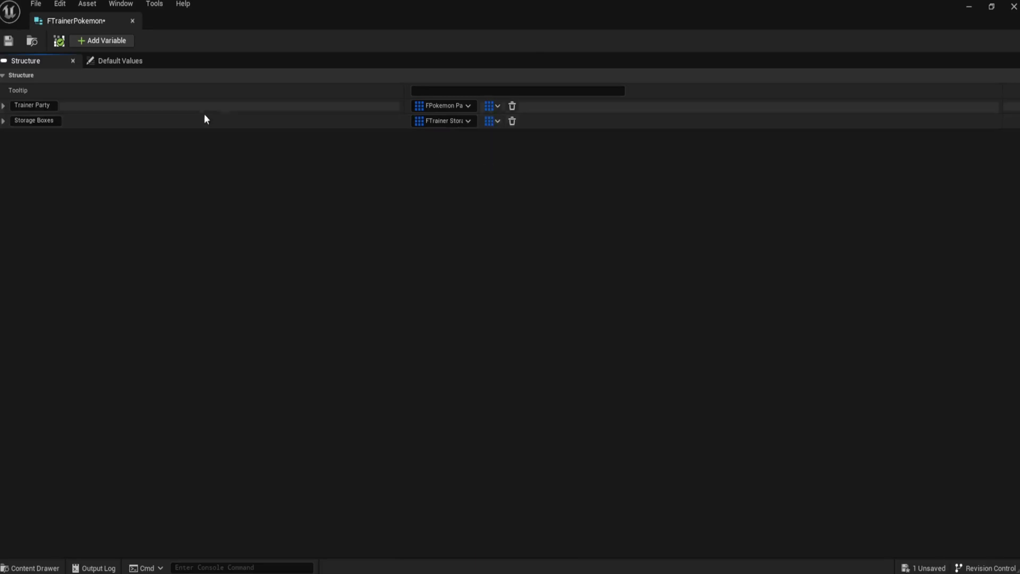
left_click(142, 62)
Step: Give the Trainer Party array default 6 entries in Default Values
left_click(3, 75)
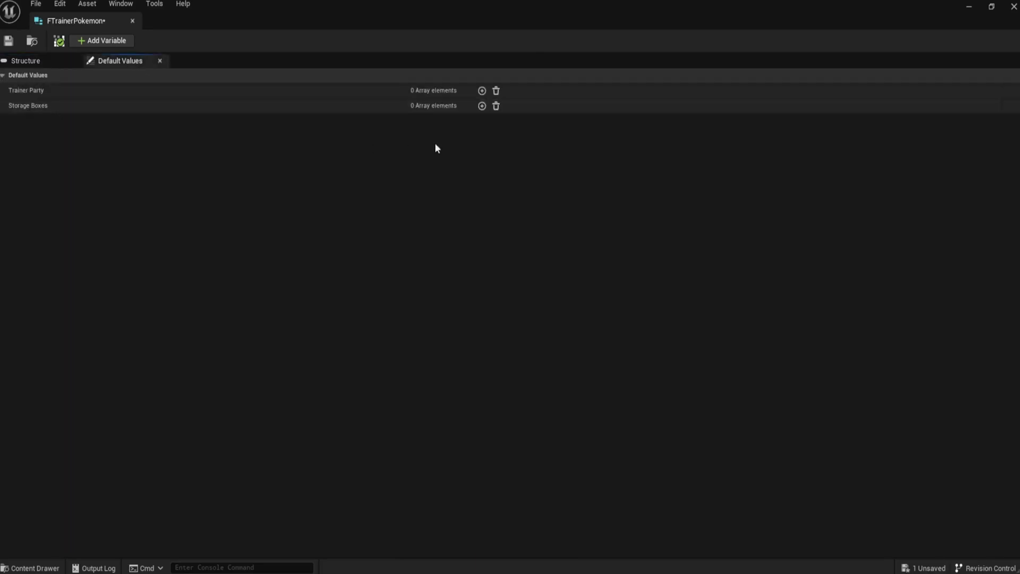
left_click(482, 91)
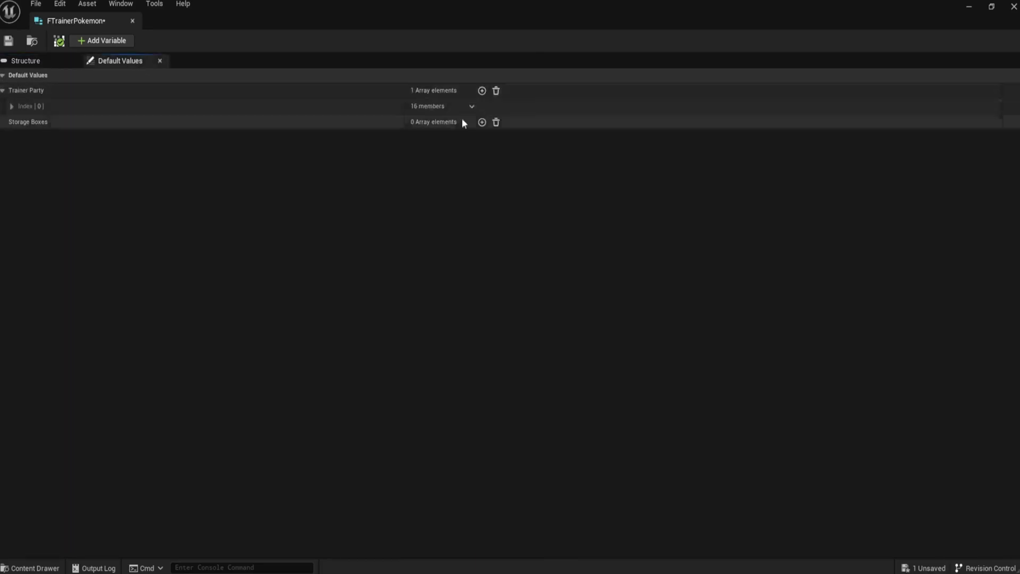
left_click(482, 90)
left_click(482, 91)
left_click(482, 91)
left_click(482, 91)
left_click(482, 91)
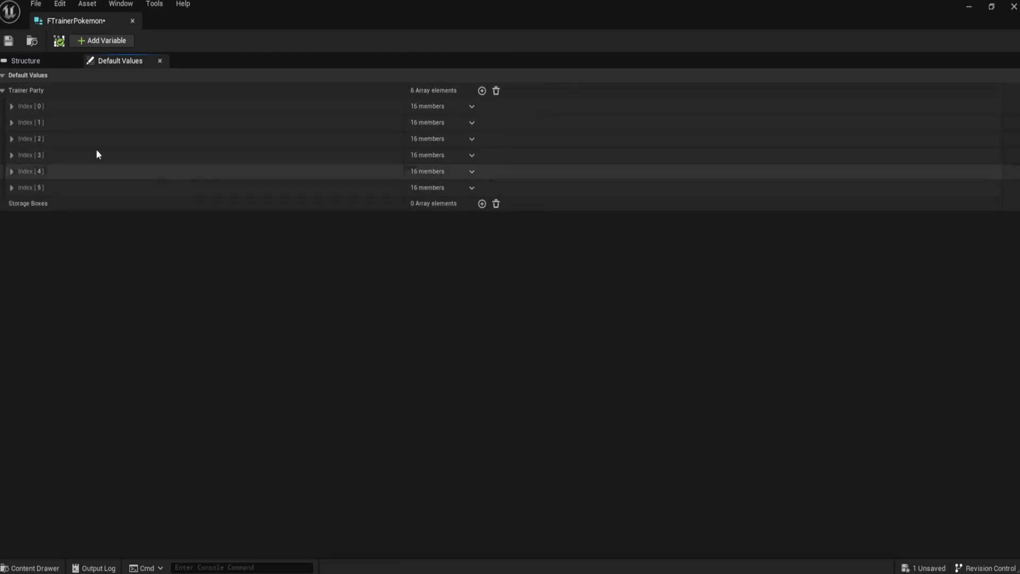
left_click(5, 91)
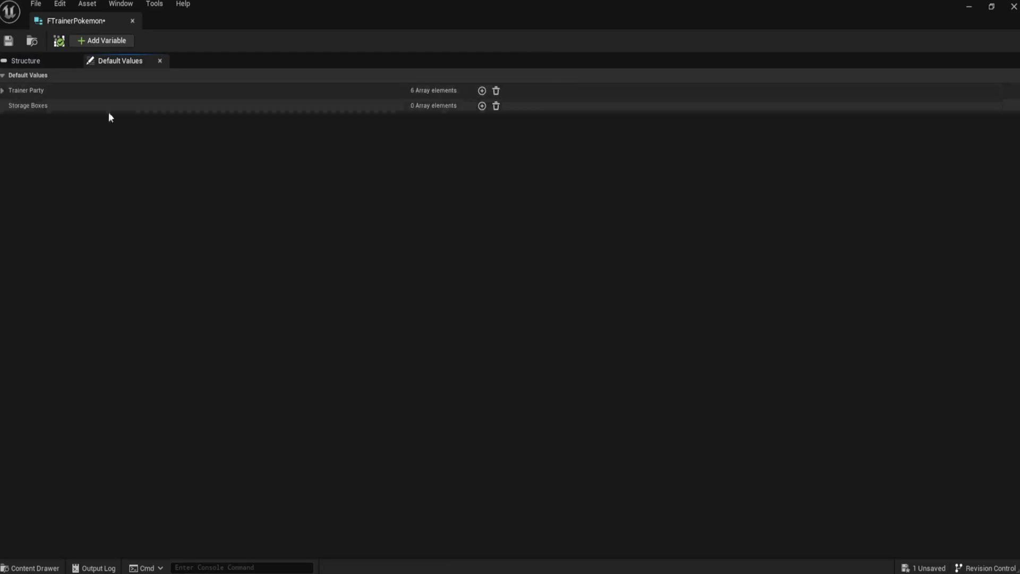
Step: Add 15 Storage Boxes entries, save FTrainerPokemon, and return to the Structure view
left_click(482, 106)
left_click(482, 106)
left_click(482, 106)
left_click(482, 106)
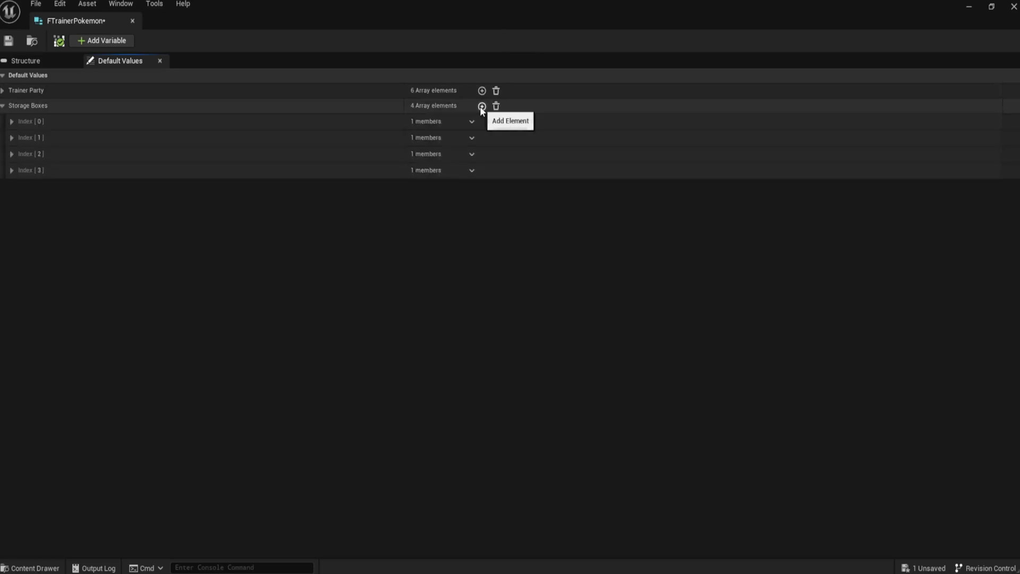
left_click(482, 106)
left_click(482, 106)
left_click(482, 106)
left_click(482, 106)
left_click(482, 106)
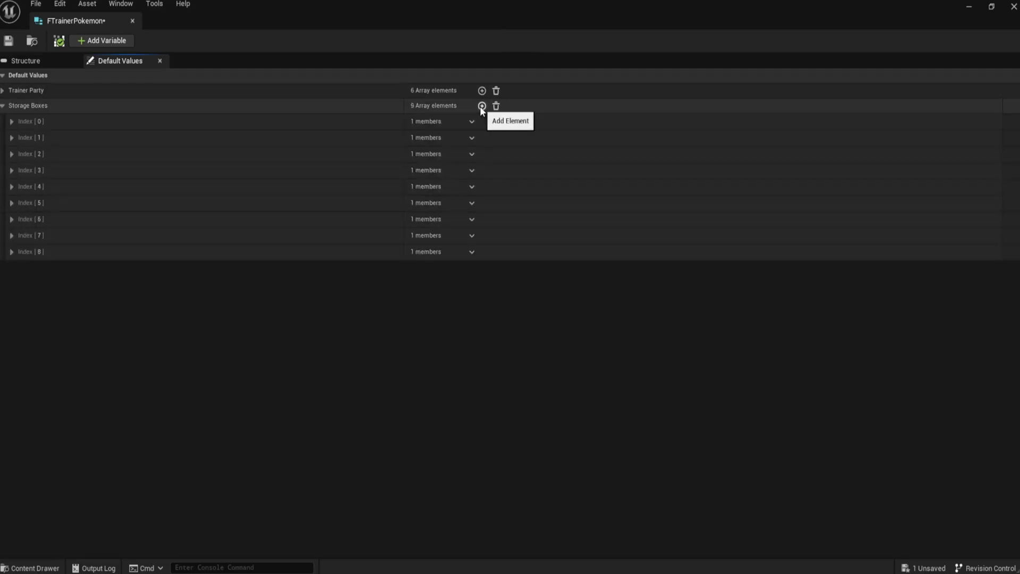
left_click(482, 106)
left_click(482, 105)
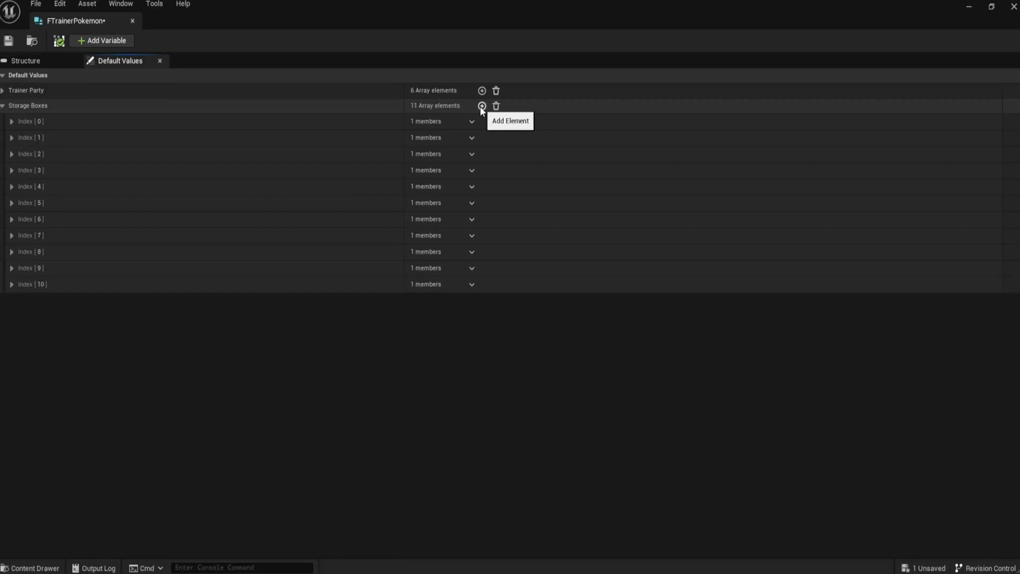
left_click(482, 106)
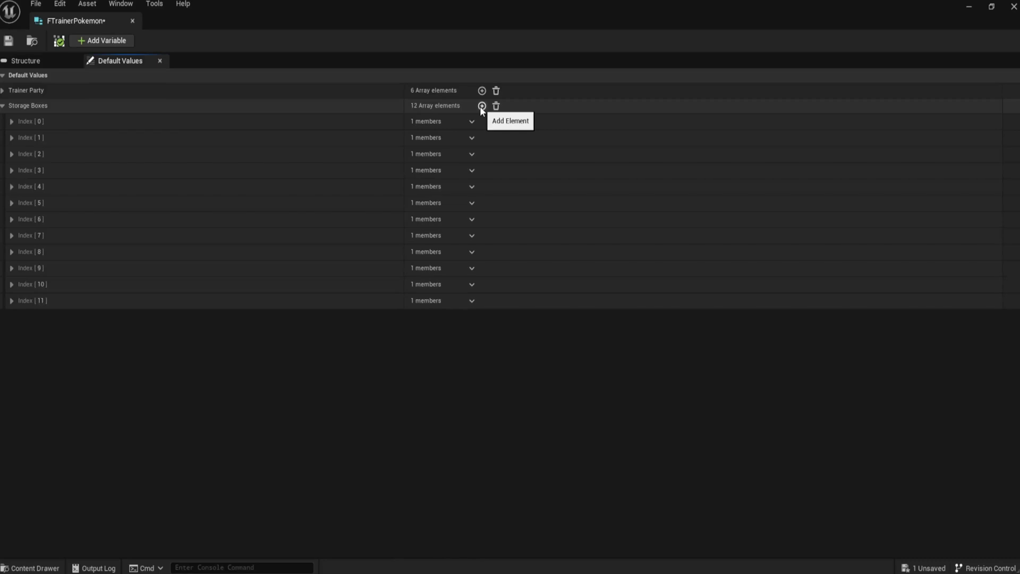
left_click(482, 106)
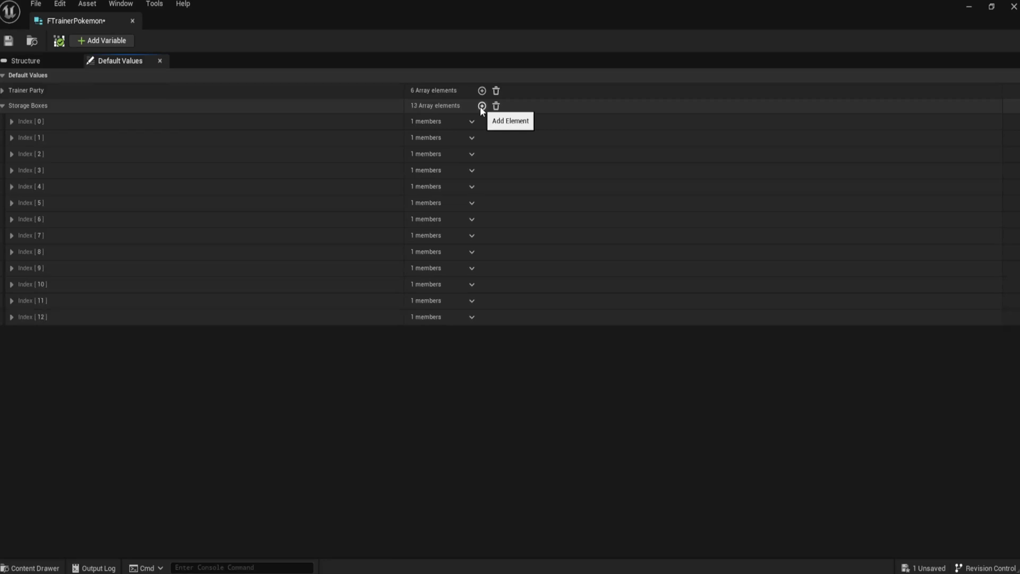
left_click(481, 106)
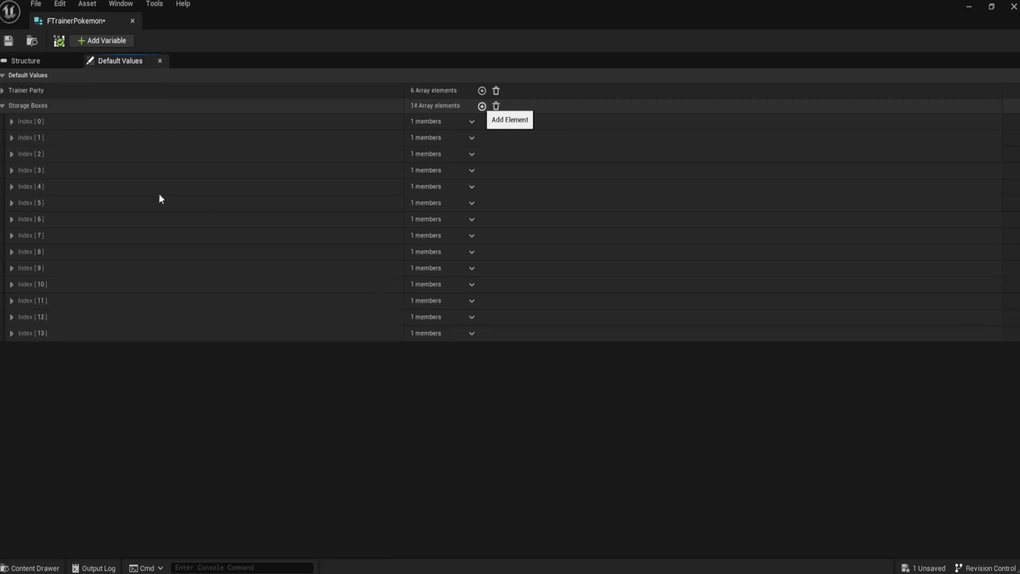
left_click(482, 105)
left_click(13, 105)
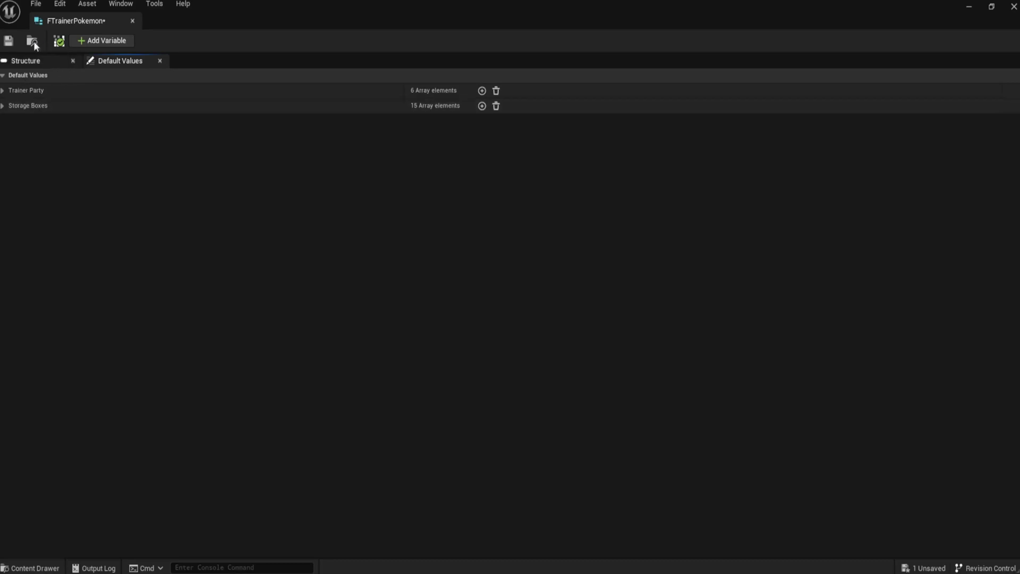
left_click(8, 41)
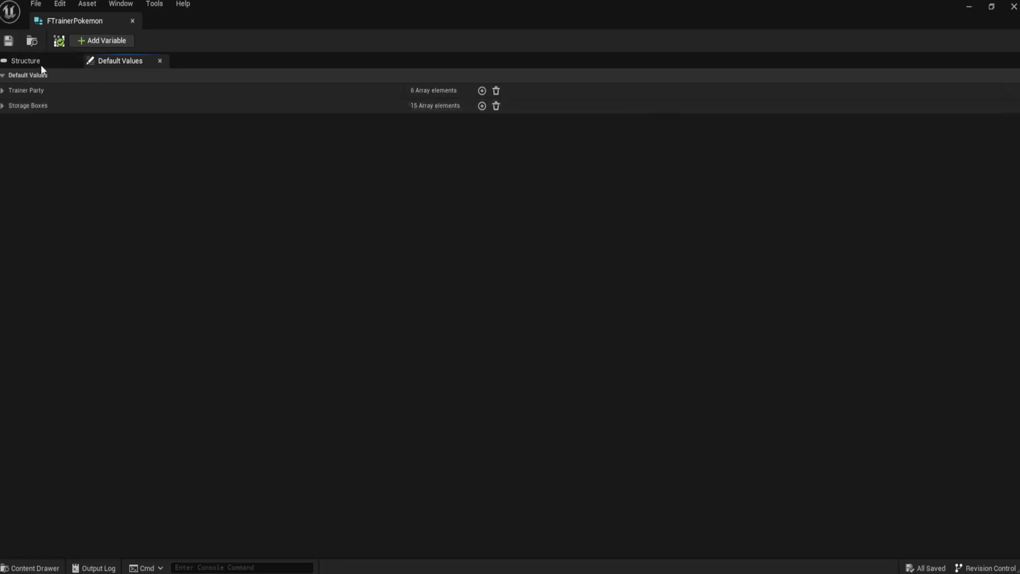
left_click(27, 60)
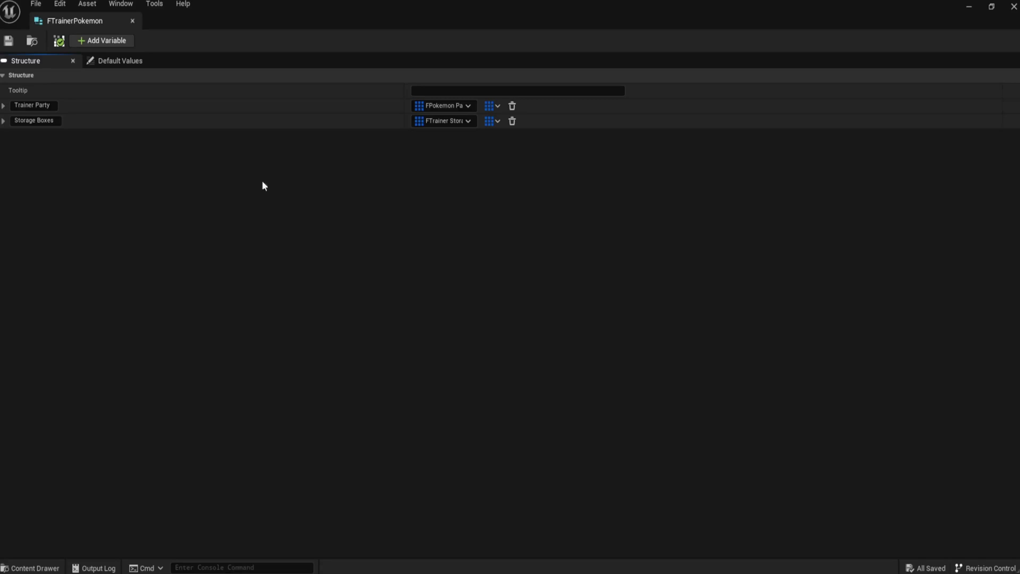
Step: Open FTrainerInfo, add two members, and make the first 'Trainer ID' of type Integer
left_click(132, 21)
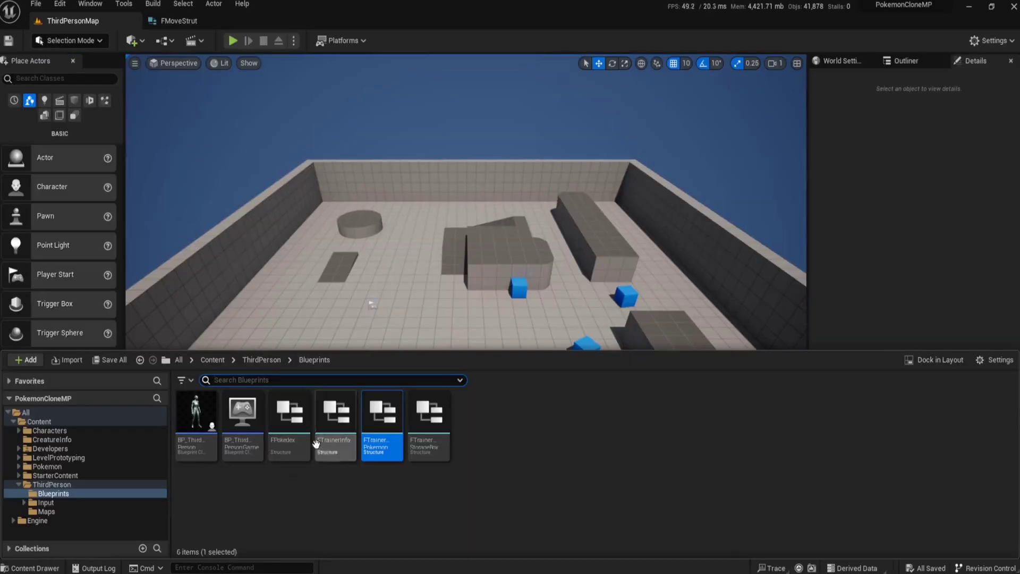
double_click(326, 420)
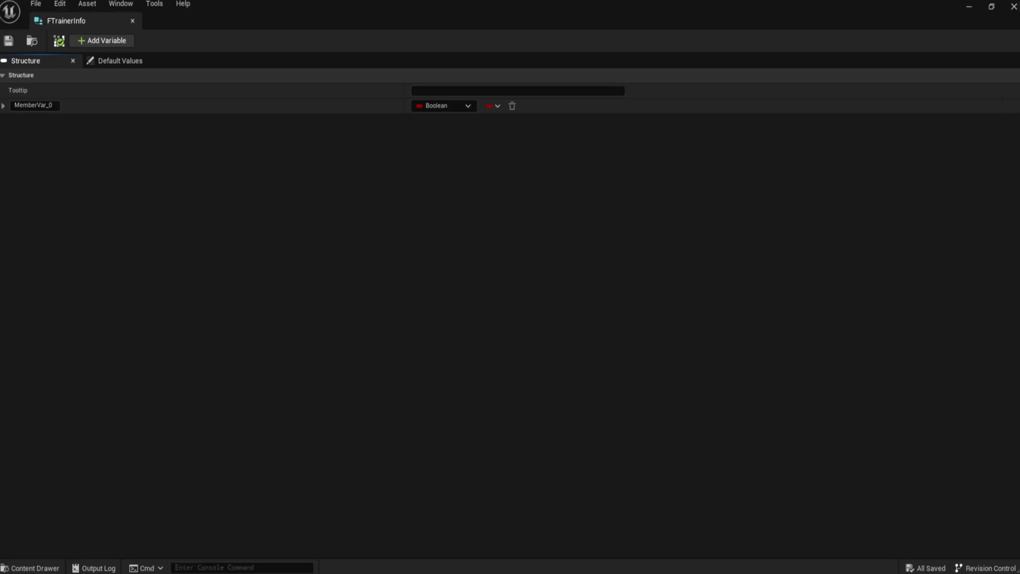
double_click(105, 42)
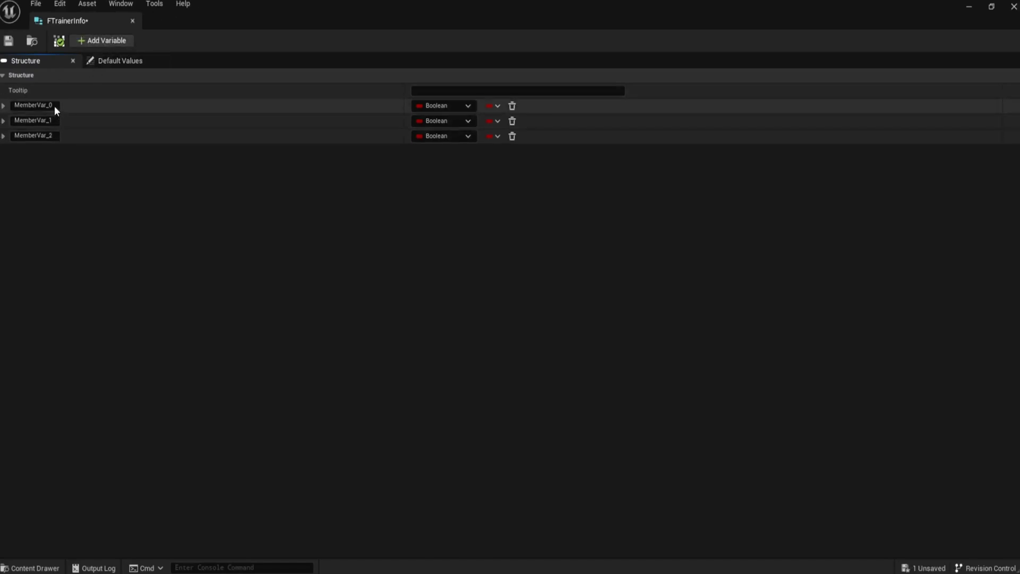
left_click(54, 107)
left_click_drag(54, 107, 55, 108)
key("ctrl+a")
type("T")
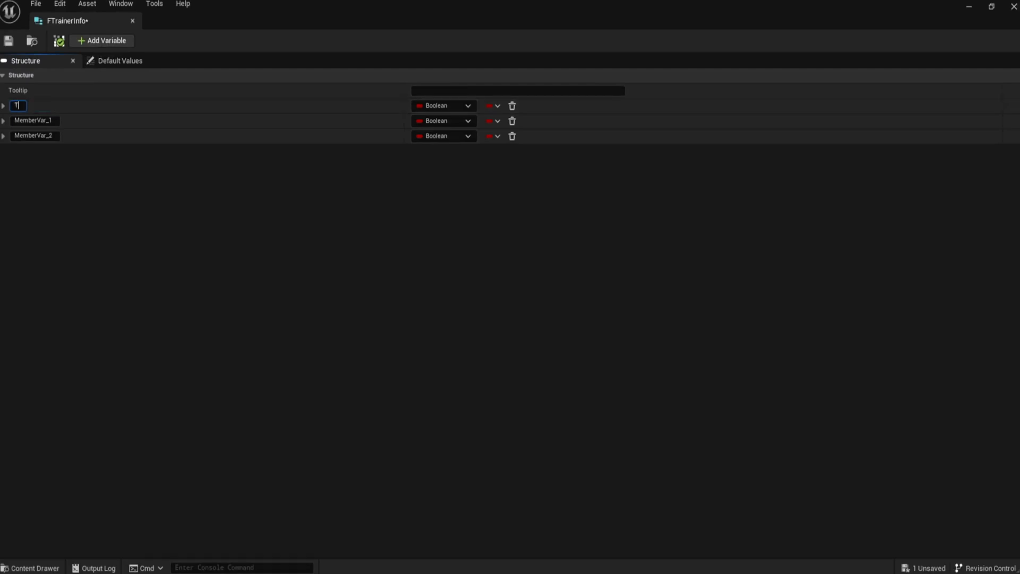
type("rainer ID")
key("Return")
left_click(450, 105)
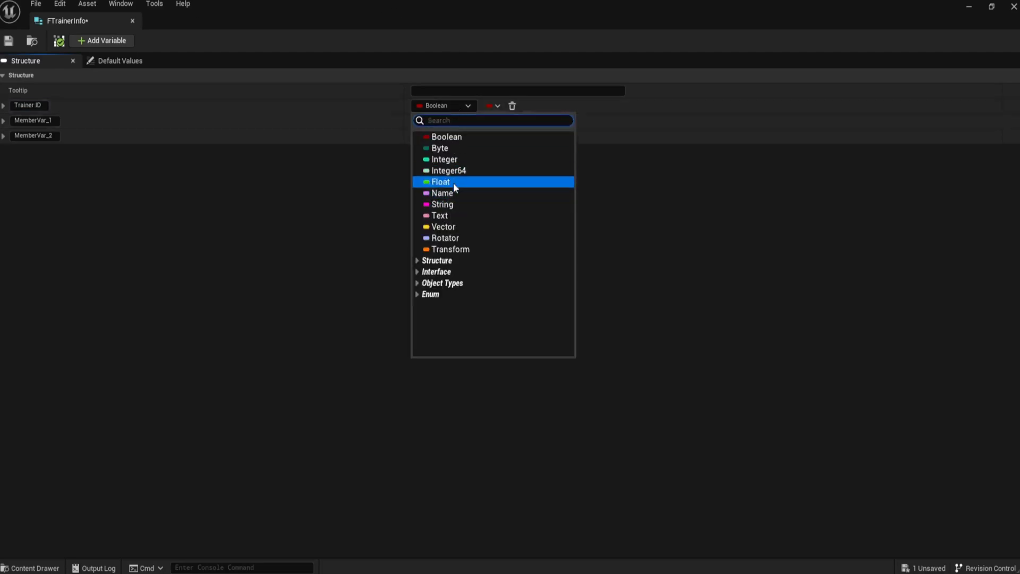
left_click(460, 160)
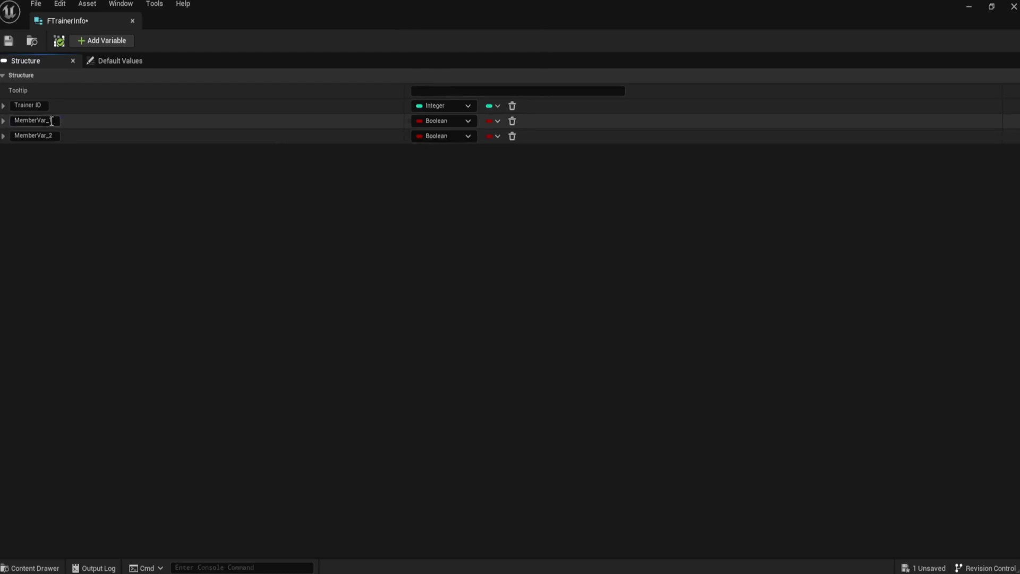
Step: Rename the second member to 'Trainer Name' with type String
left_click(51, 121)
key("BackSpace")
type("T")
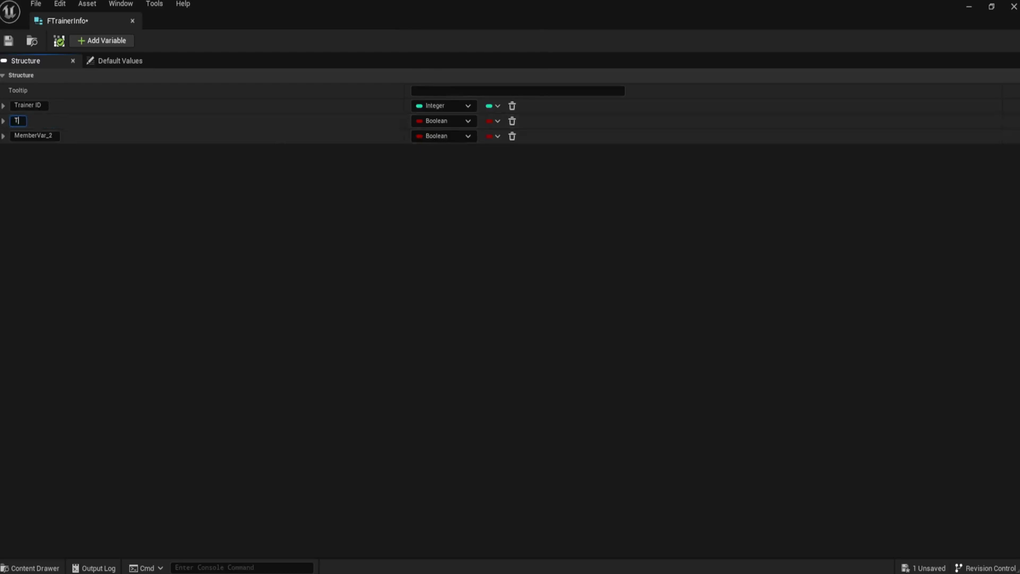
type("rainer Name")
key("Return")
left_click(429, 123)
left_click(431, 230)
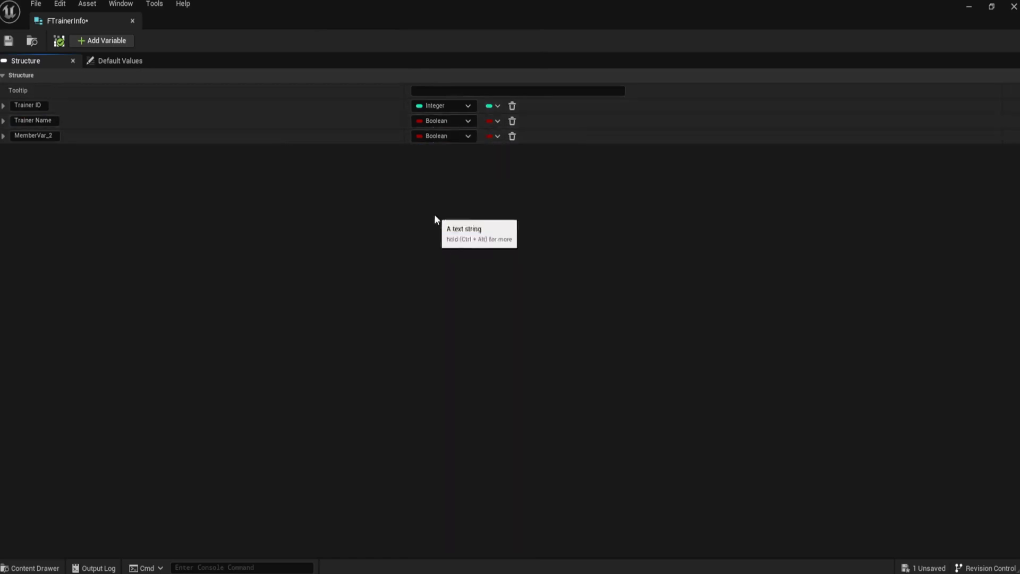
left_click(465, 123)
left_click(294, 237)
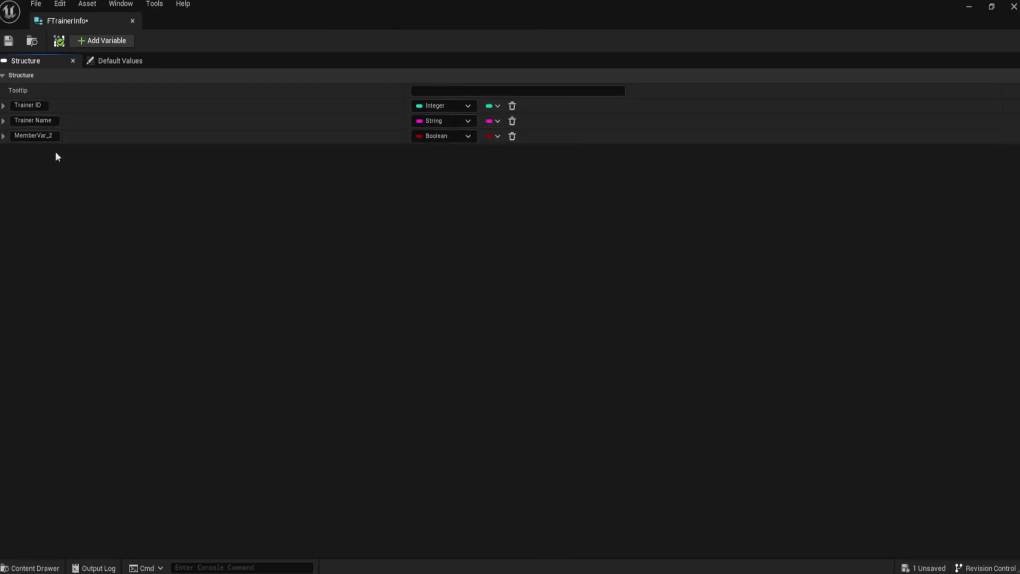
Step: Name the third member 'Pokedex' with type FPokedex, then save and close FTrainerInfo
left_click(52, 137)
type("Pokedex")
key("Return")
left_click(454, 137)
type("F")
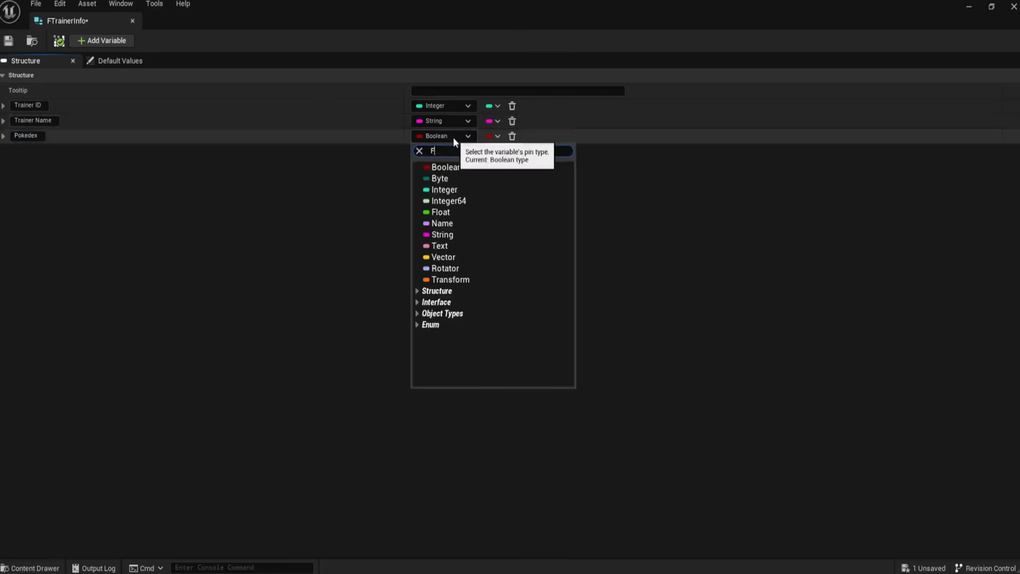
type("Poke")
left_click(457, 178)
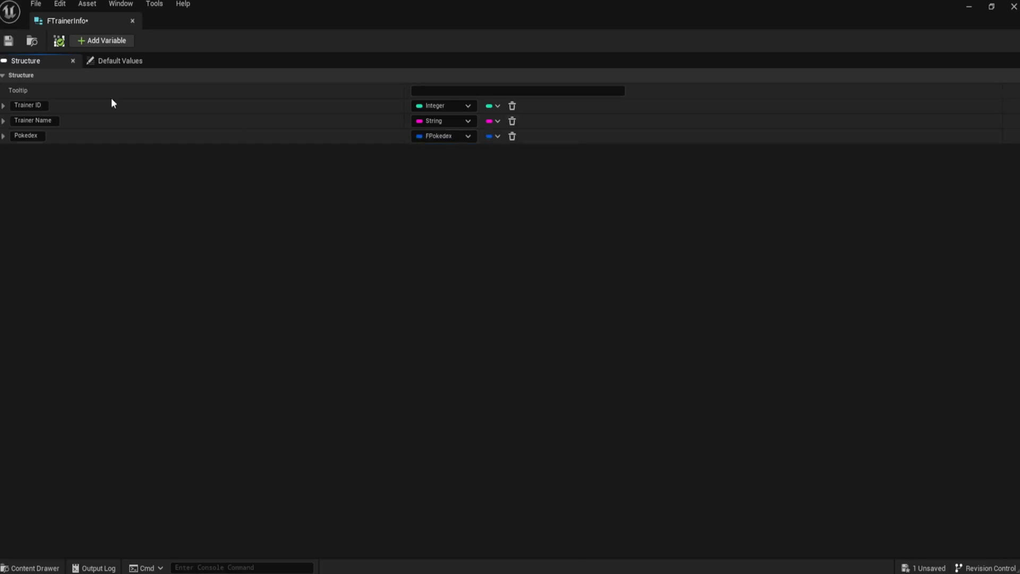
left_click(8, 42)
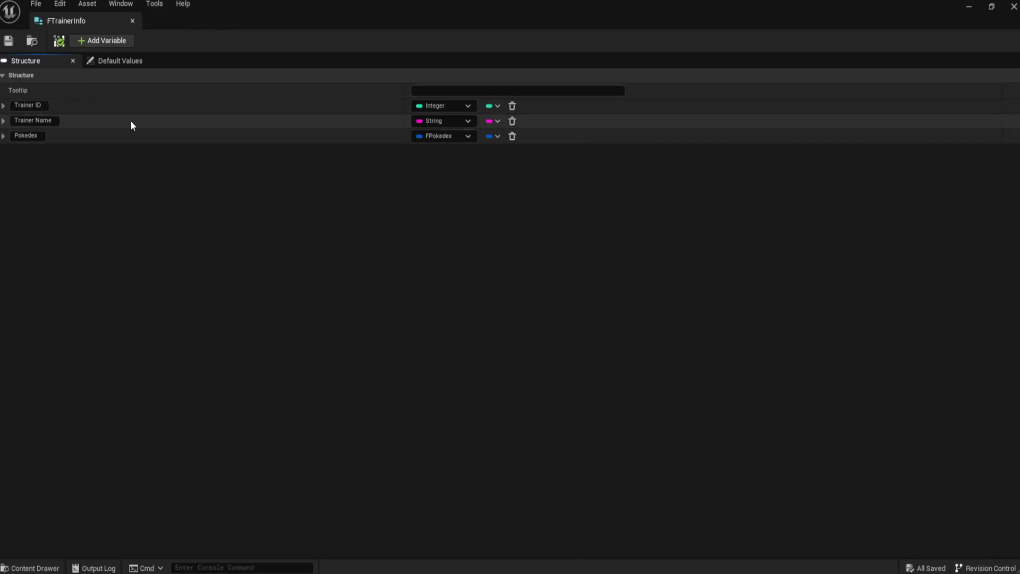
left_click(133, 21)
left_click(30, 568)
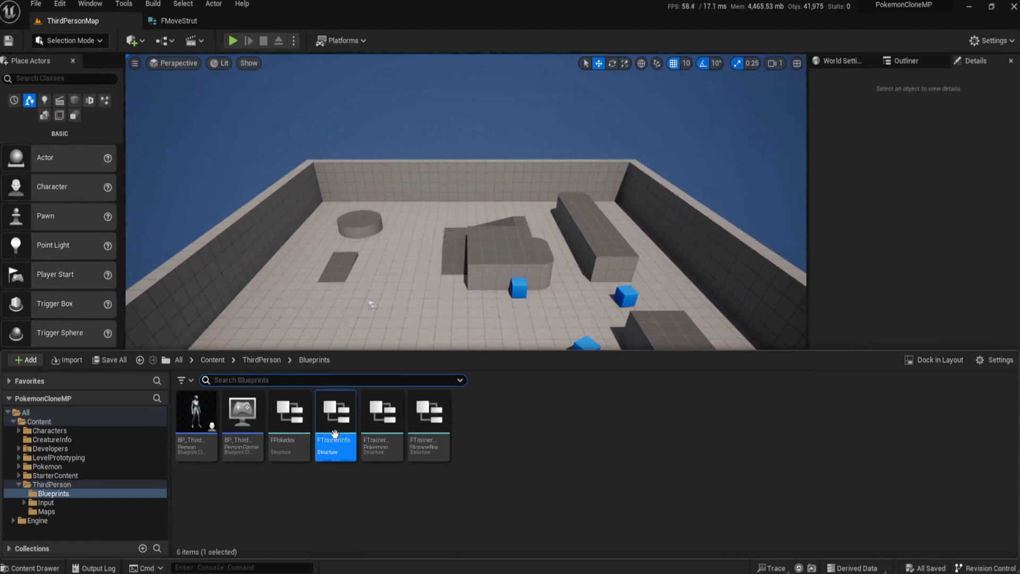
Step: Open FPokedex and name its members 'Pokemon Index', 'Pokemon Name' and 'Caught?'
double_click(290, 425)
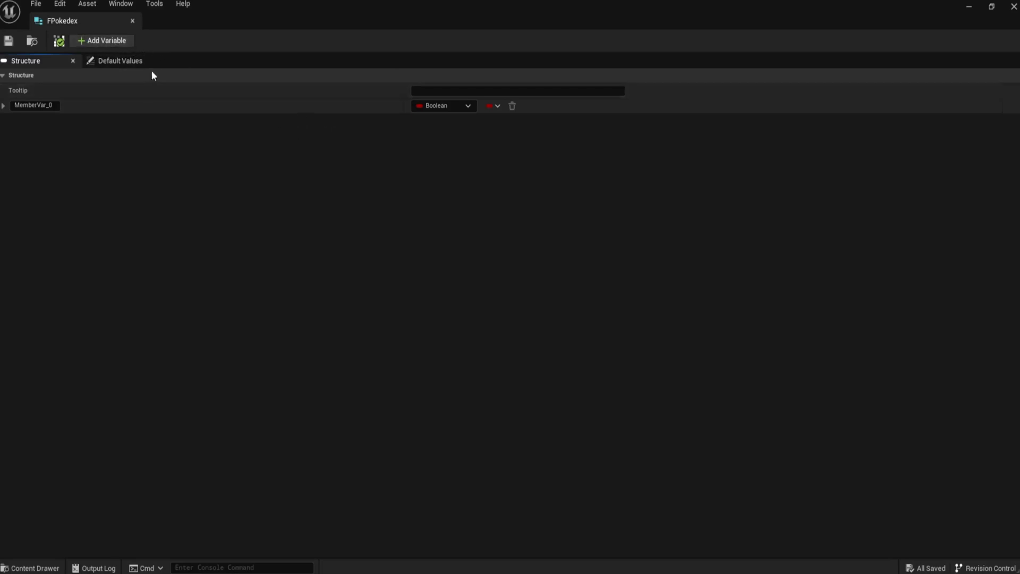
left_click(53, 106)
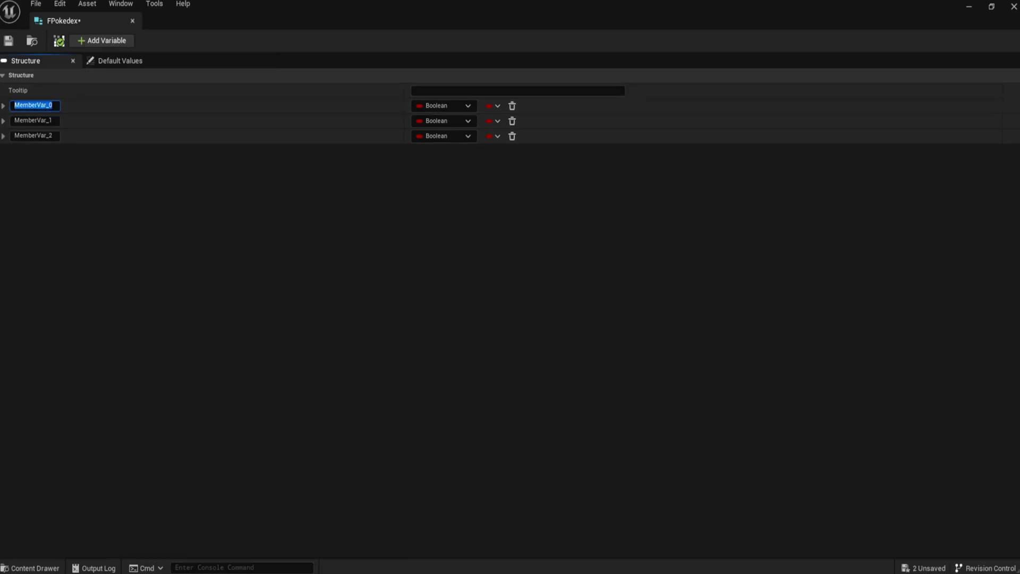
type("Pokemon Index")
key("Return")
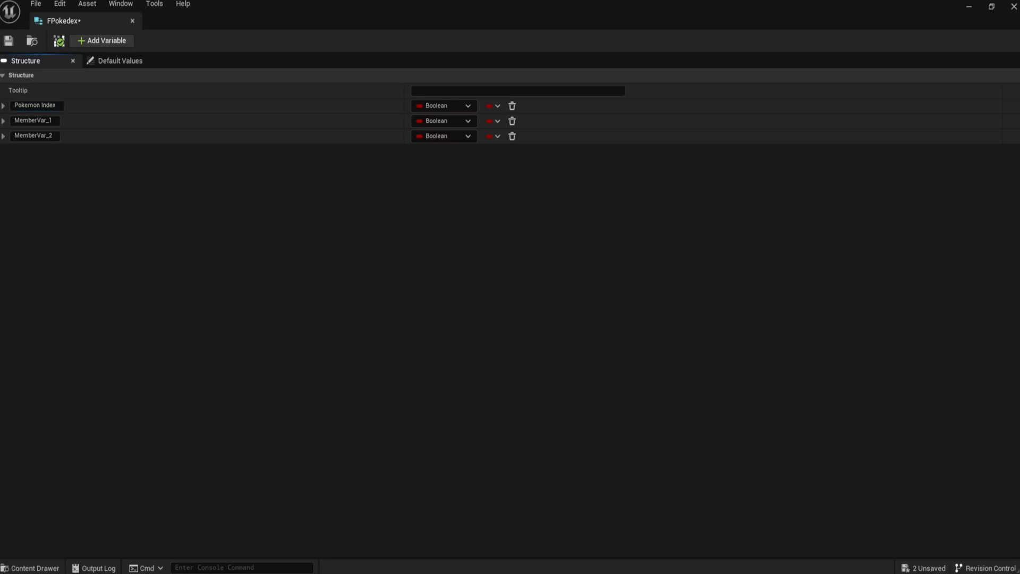
left_click(51, 121)
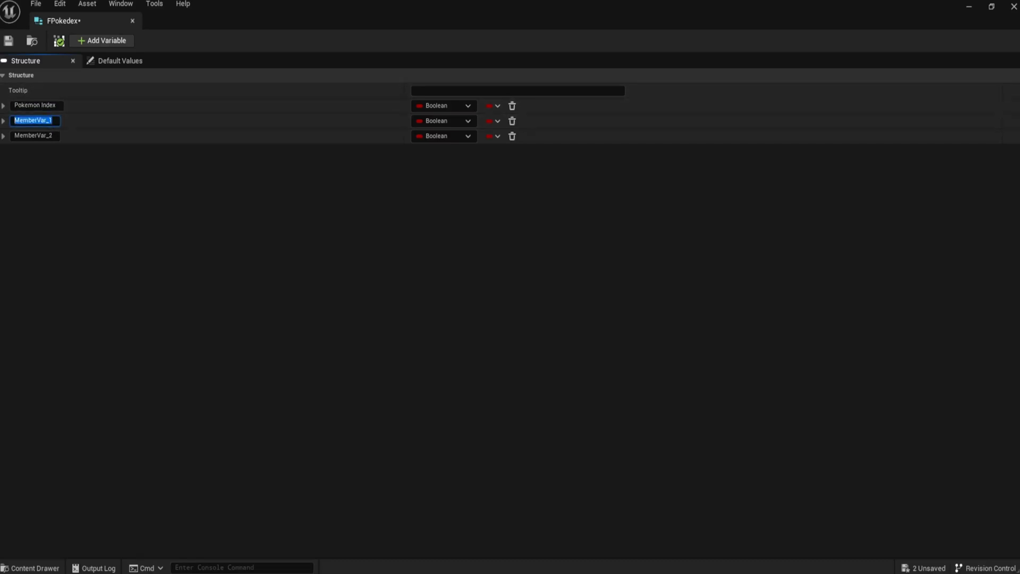
type("Pokemon Name")
key("Return")
left_click(51, 137)
type("Caug")
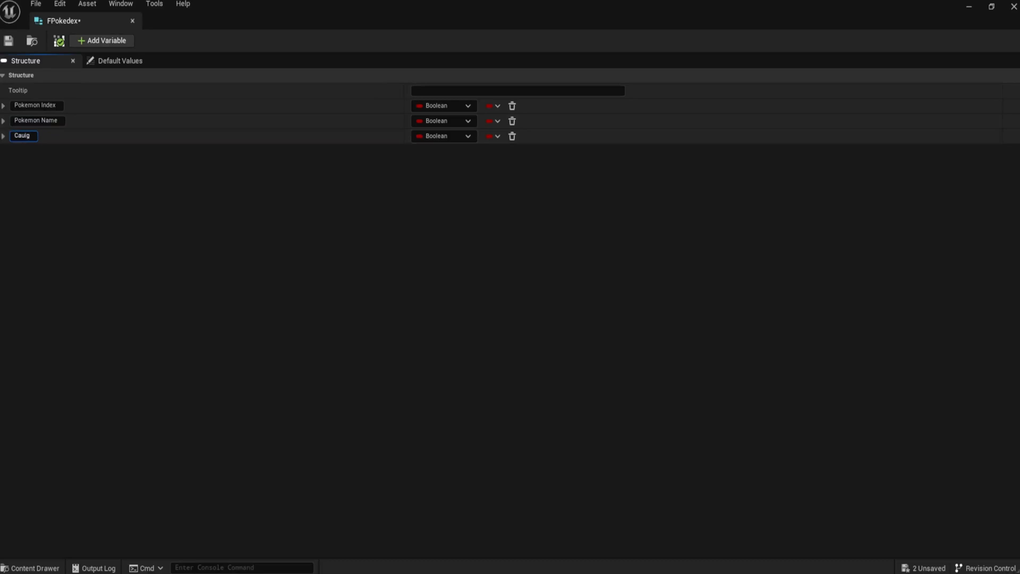
type("ht?")
key("Return")
Step: Set Pokemon Index to Integer and Pokemon Name to Name, then save and close FPokedex
left_click(447, 105)
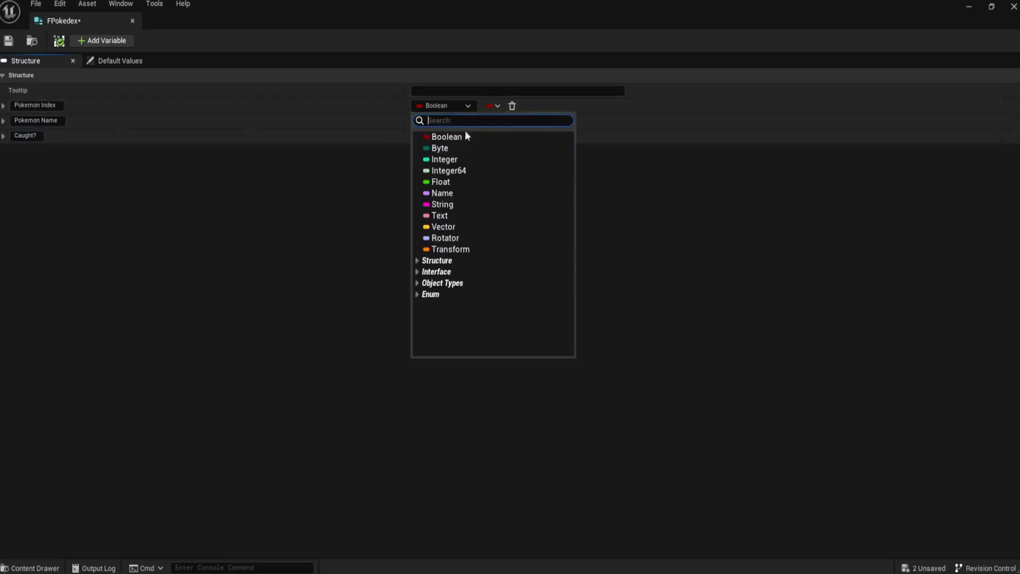
left_click(470, 160)
left_click(457, 121)
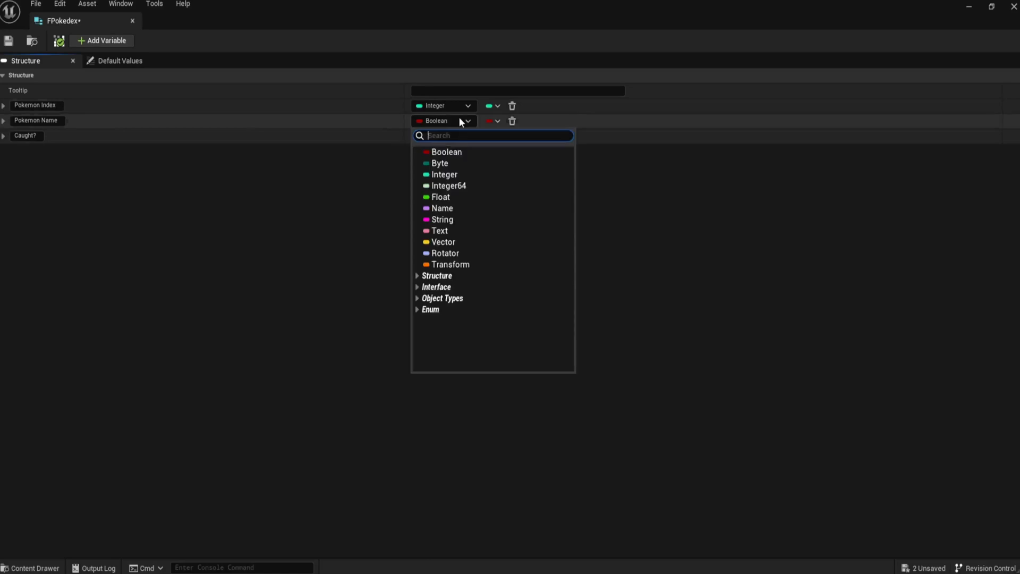
left_click(468, 208)
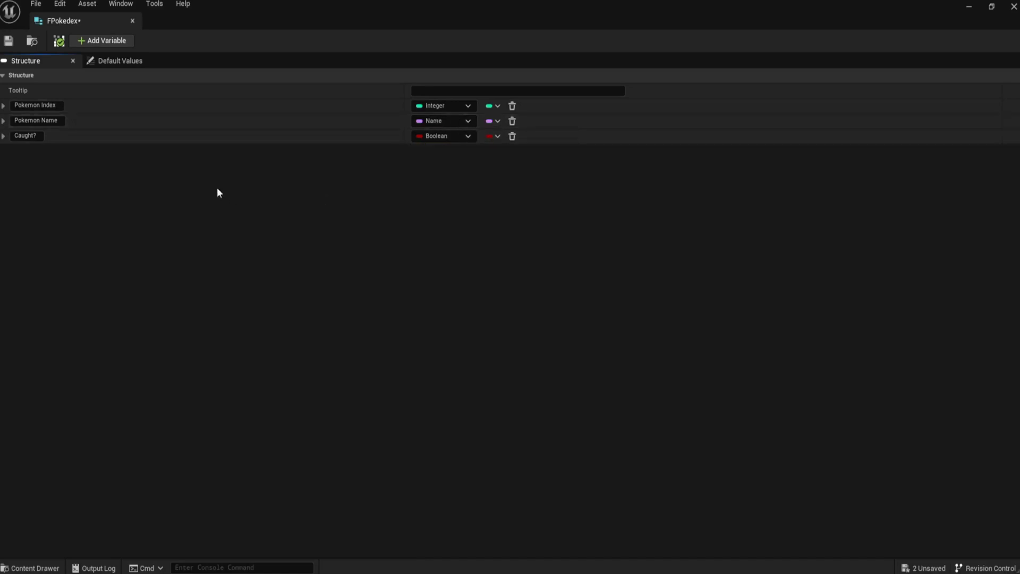
left_click(8, 41)
left_click(132, 21)
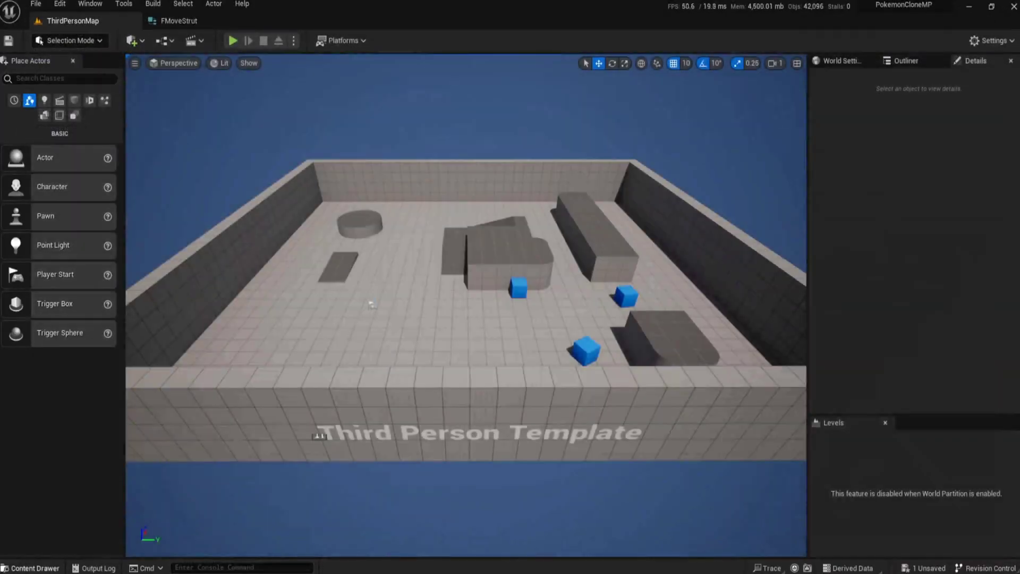
Step: Change FTrainerInfo's Pokedex member to an Array container, then save and close the struct
left_click(30, 568)
double_click(334, 413)
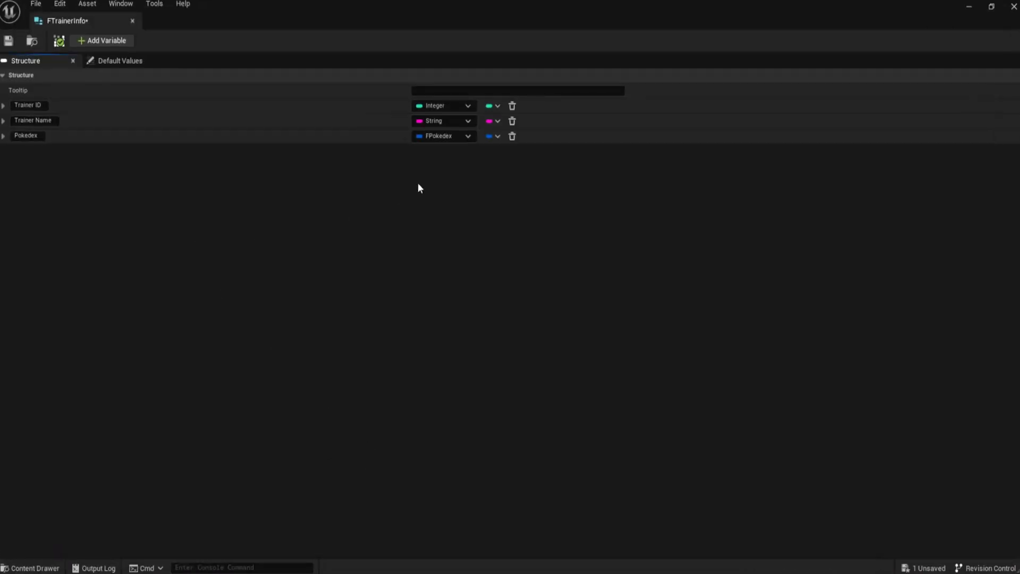
left_click(494, 136)
left_click(486, 167)
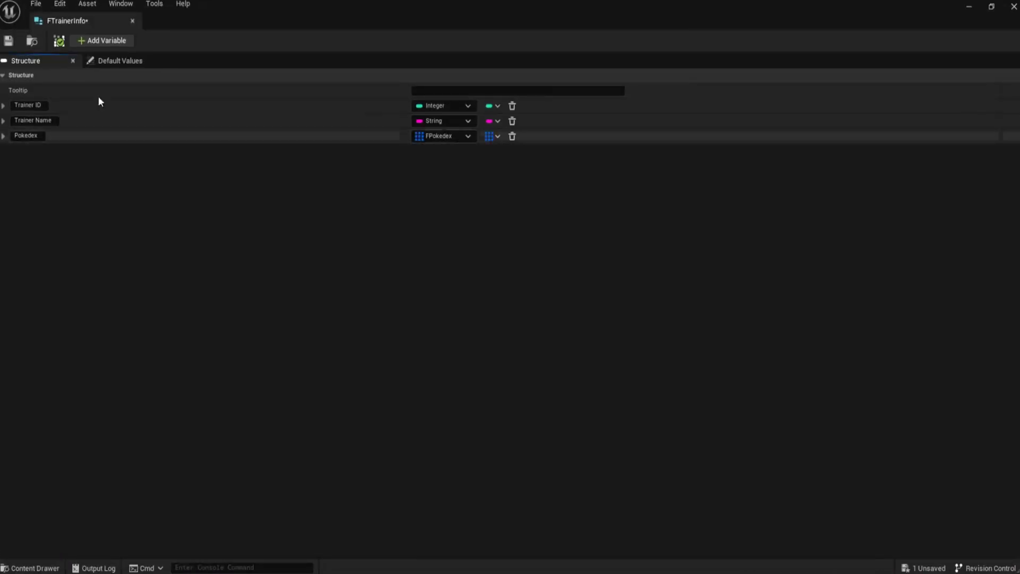
left_click(8, 41)
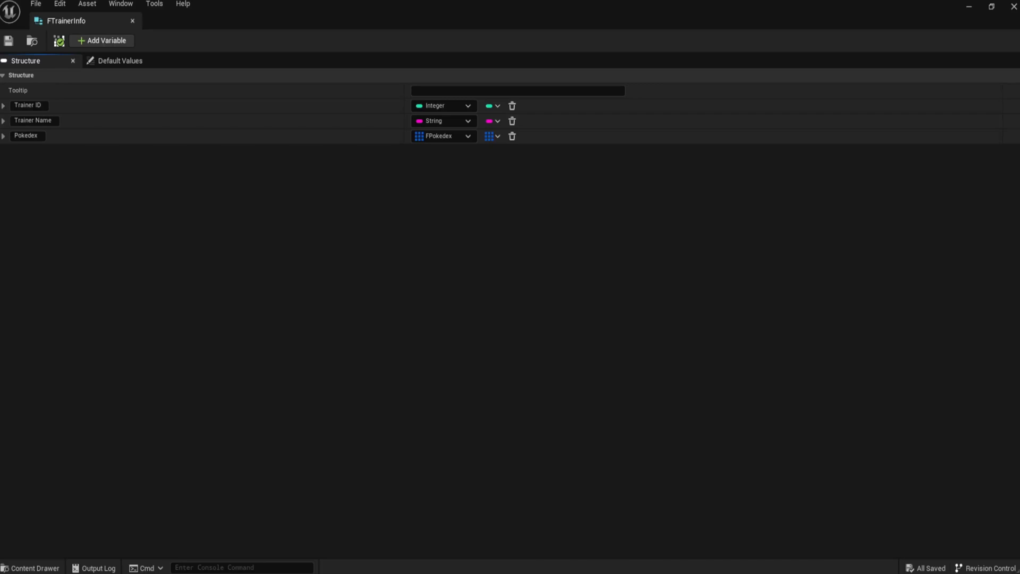
left_click(132, 21)
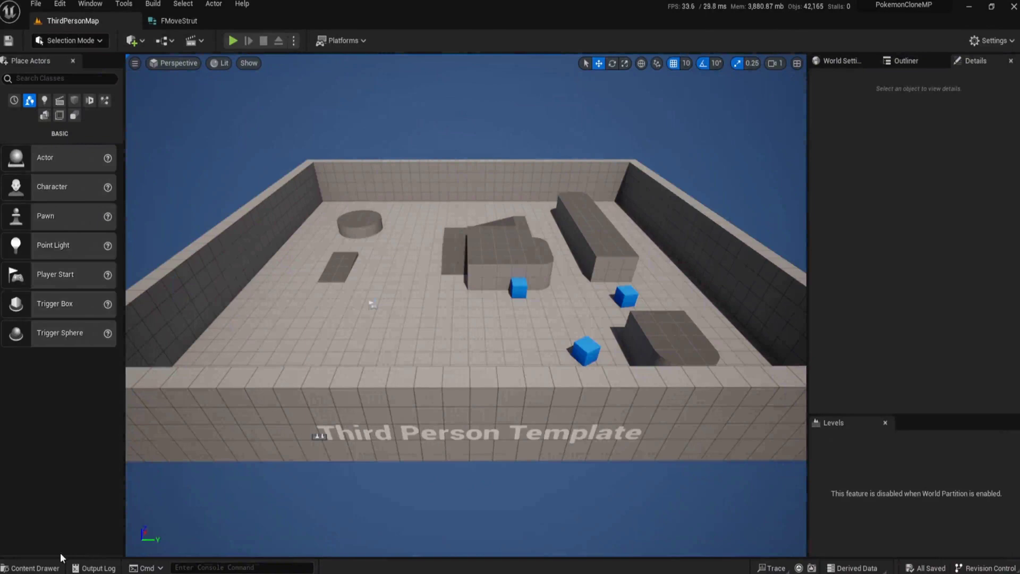
Step: Navigate from ThirdPerson up to Content and into the CreatureInfo folder
left_click(32, 568)
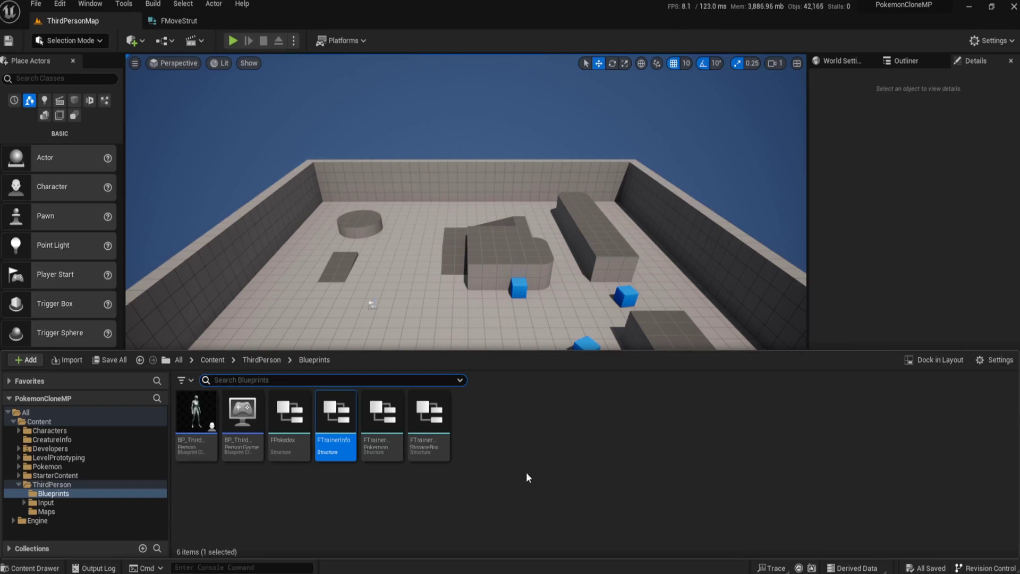
left_click(261, 360)
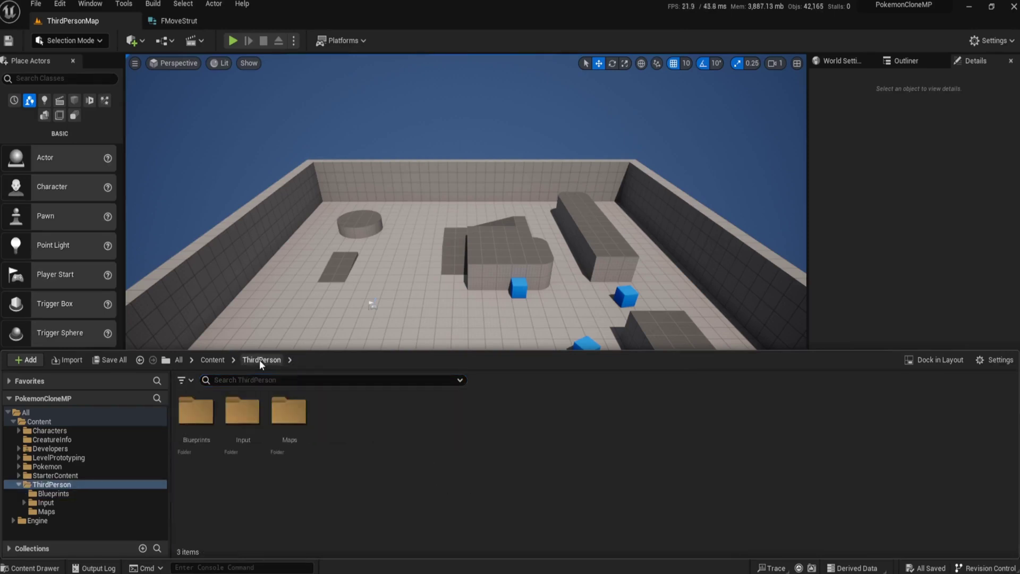
left_click(212, 360)
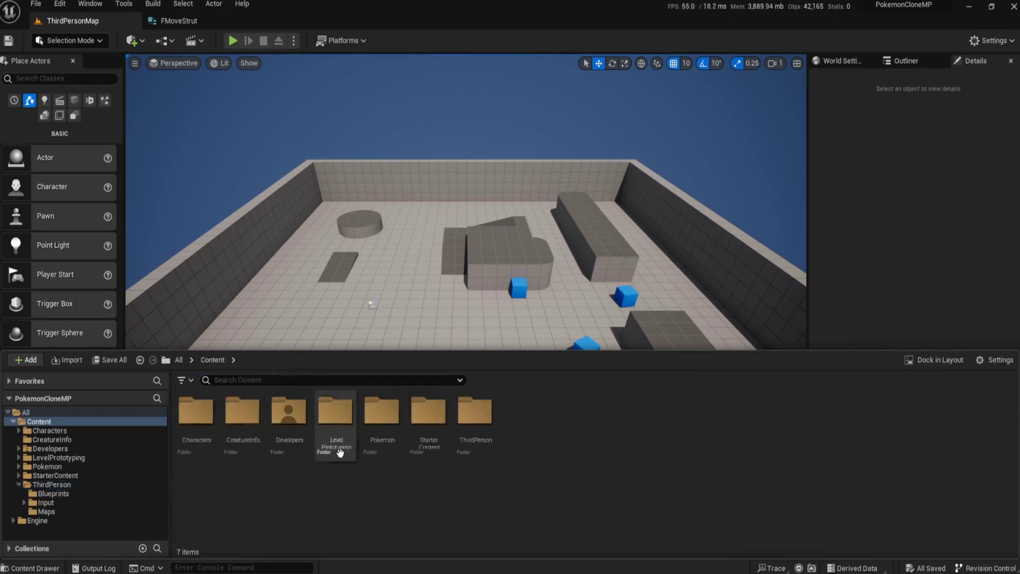
double_click(243, 415)
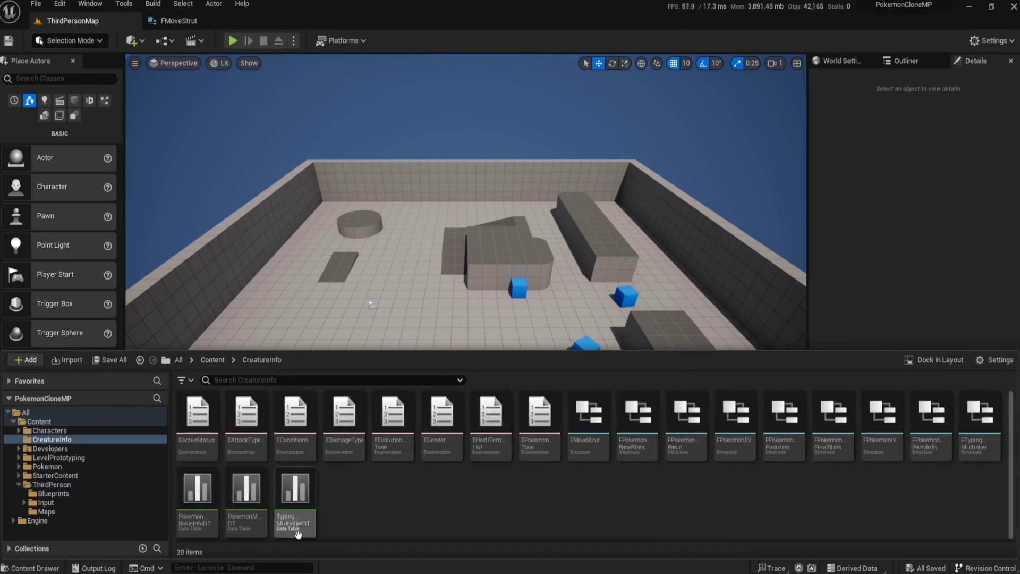
Step: Add a new folder named 'Pokemon Starter' inside CreatureInfo, removing the invalid character
right_click(348, 499)
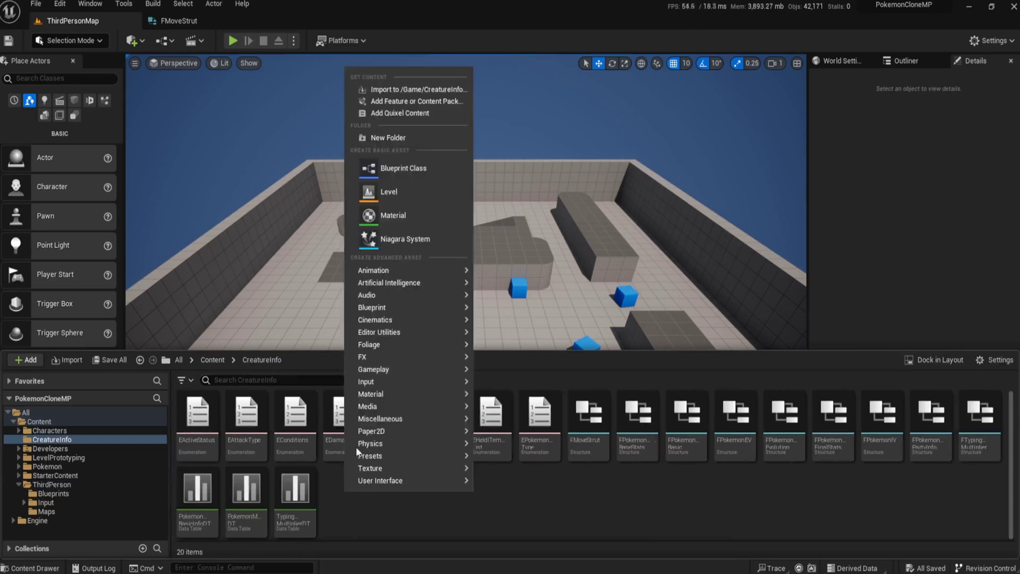
left_click(394, 139)
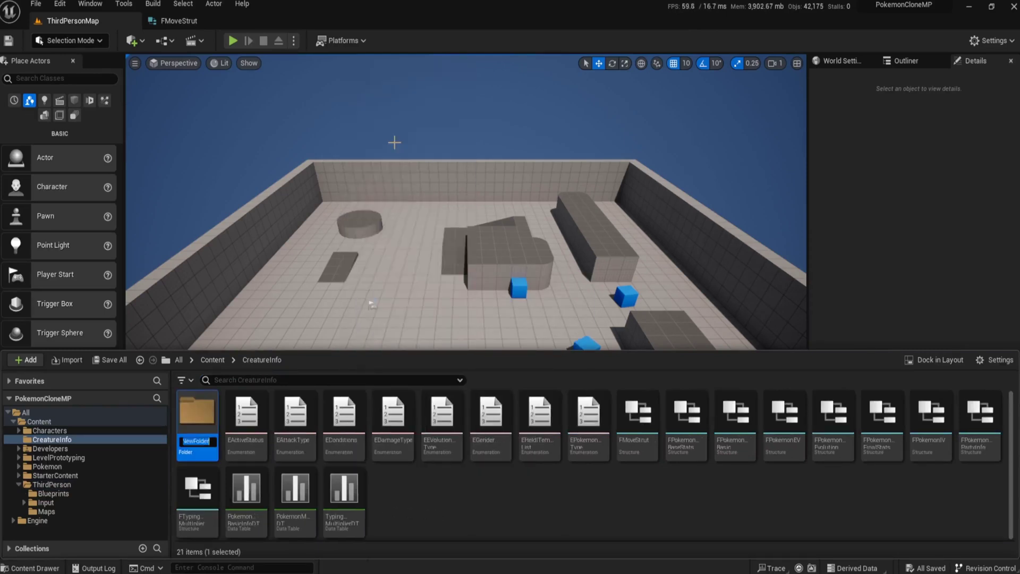
type("Pokemon Starter")
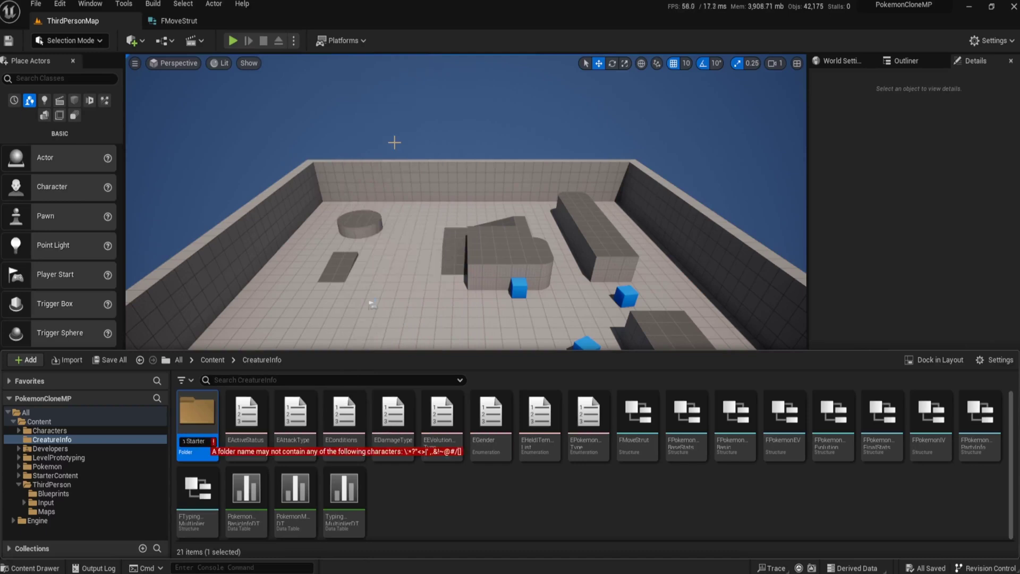
key("Left")
key("Left")
key("Left")
key("Left")
key("Left")
key("Left")
key("Left")
key("BackSpace")
key("Return")
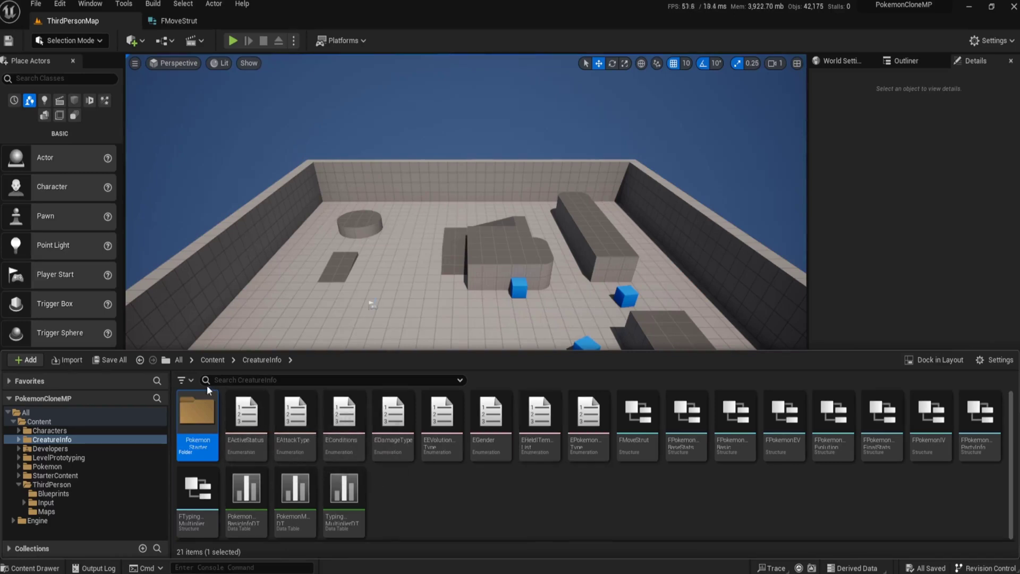
Step: Return to the Content root folder via the breadcrumb bar
left_click(211, 361)
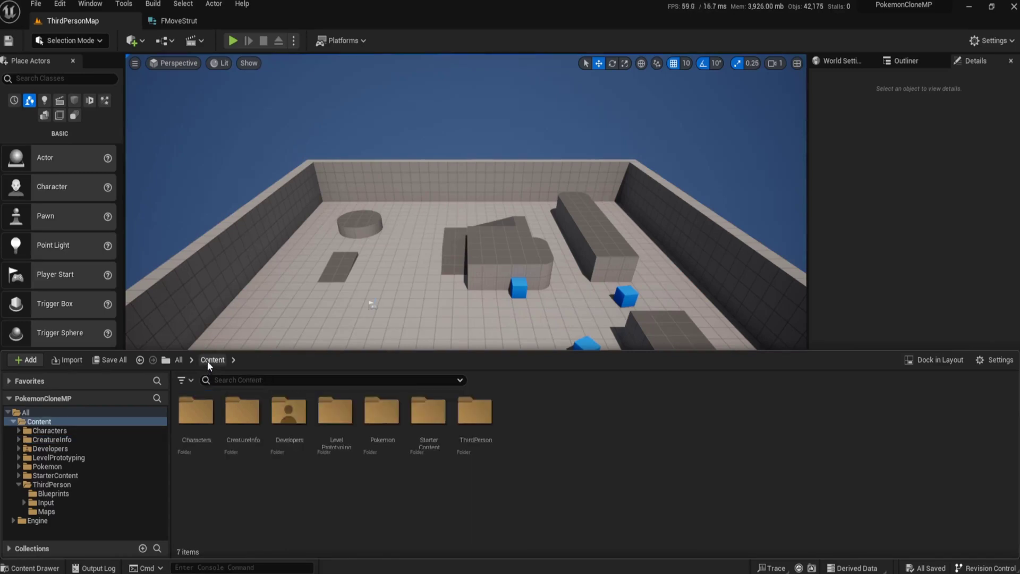